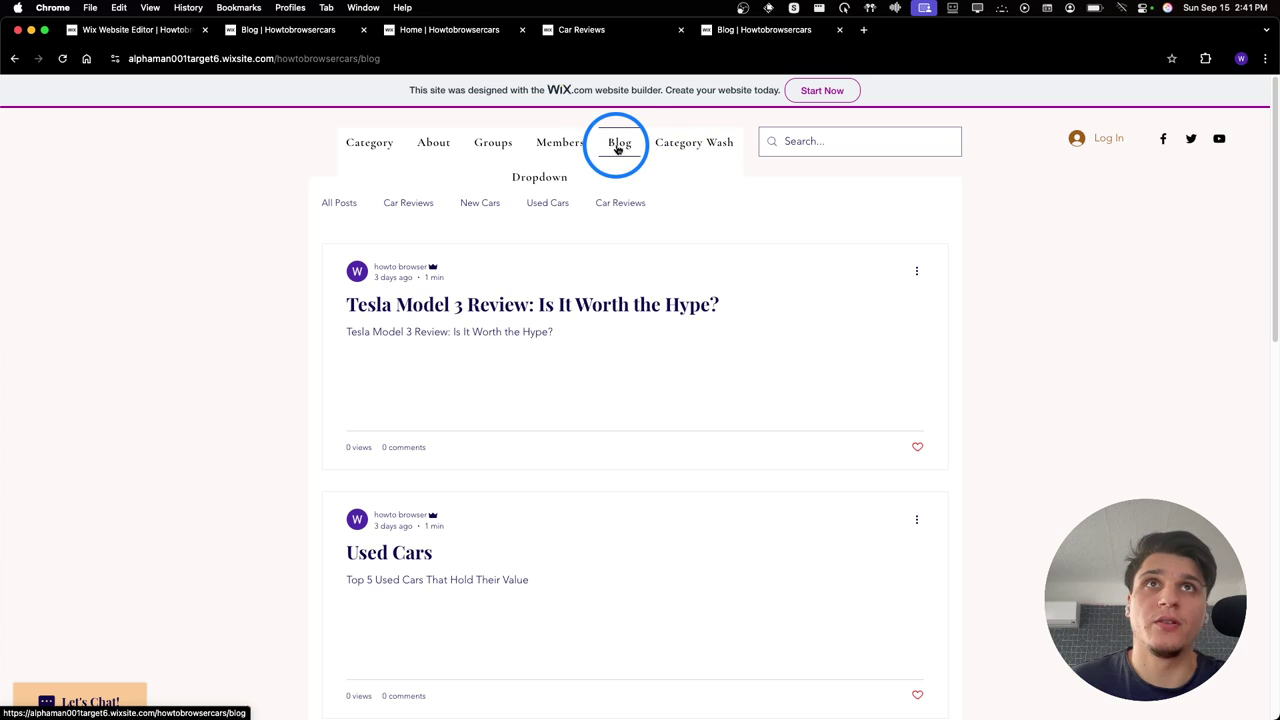
Open the Used Cars category on the published blog and copy its web address
{"action": "left_click", "coordinate": [555, 202]}
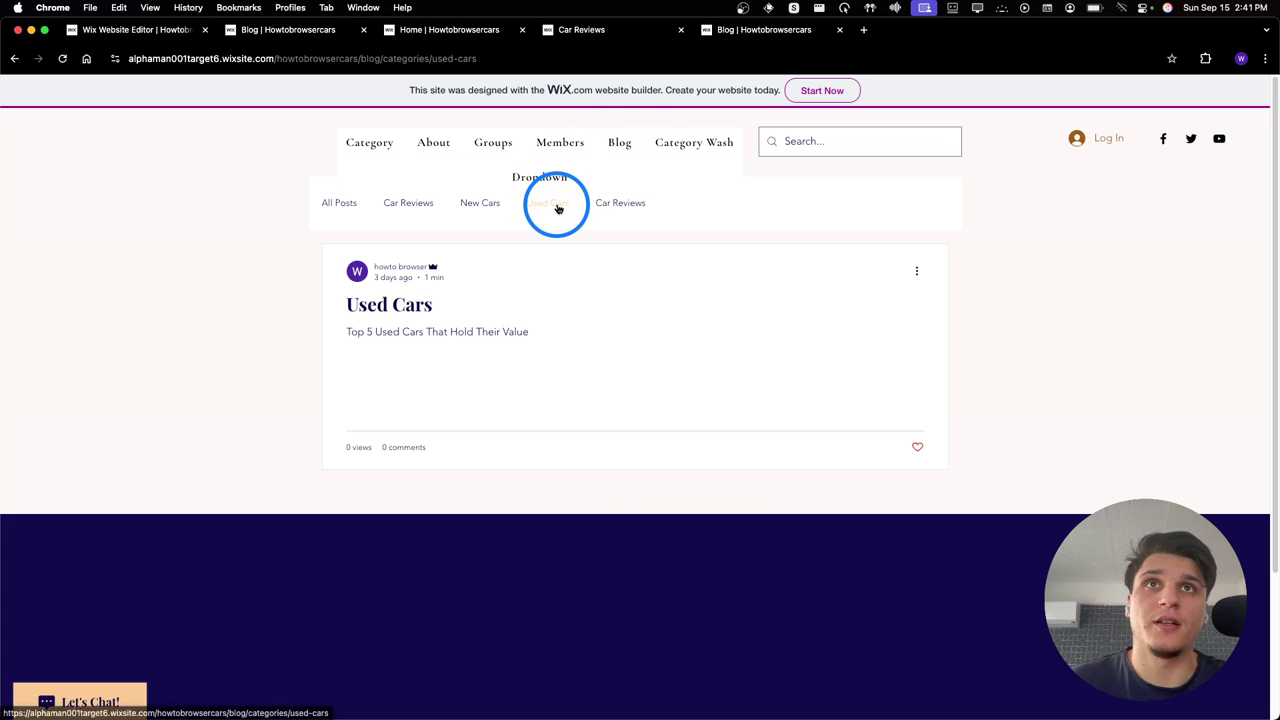
{"action": "left_click", "coordinate": [476, 60]}
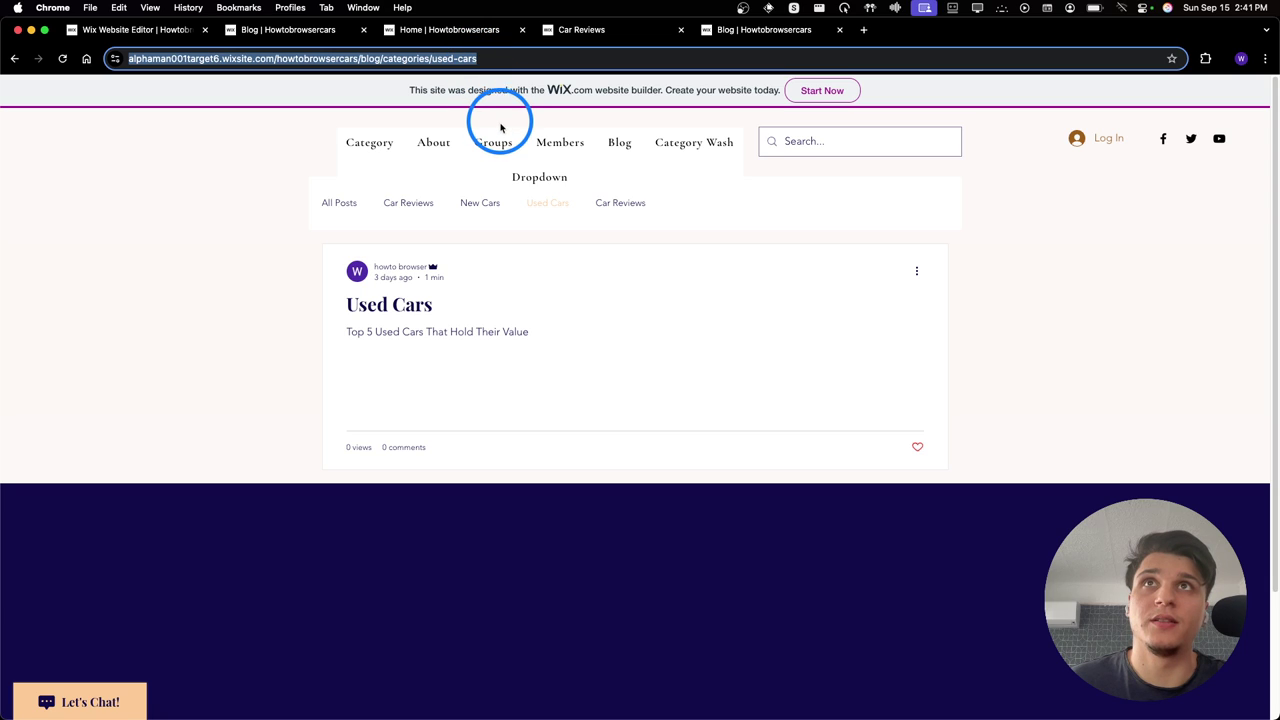
{"action": "left_click", "coordinate": [573, 33]}
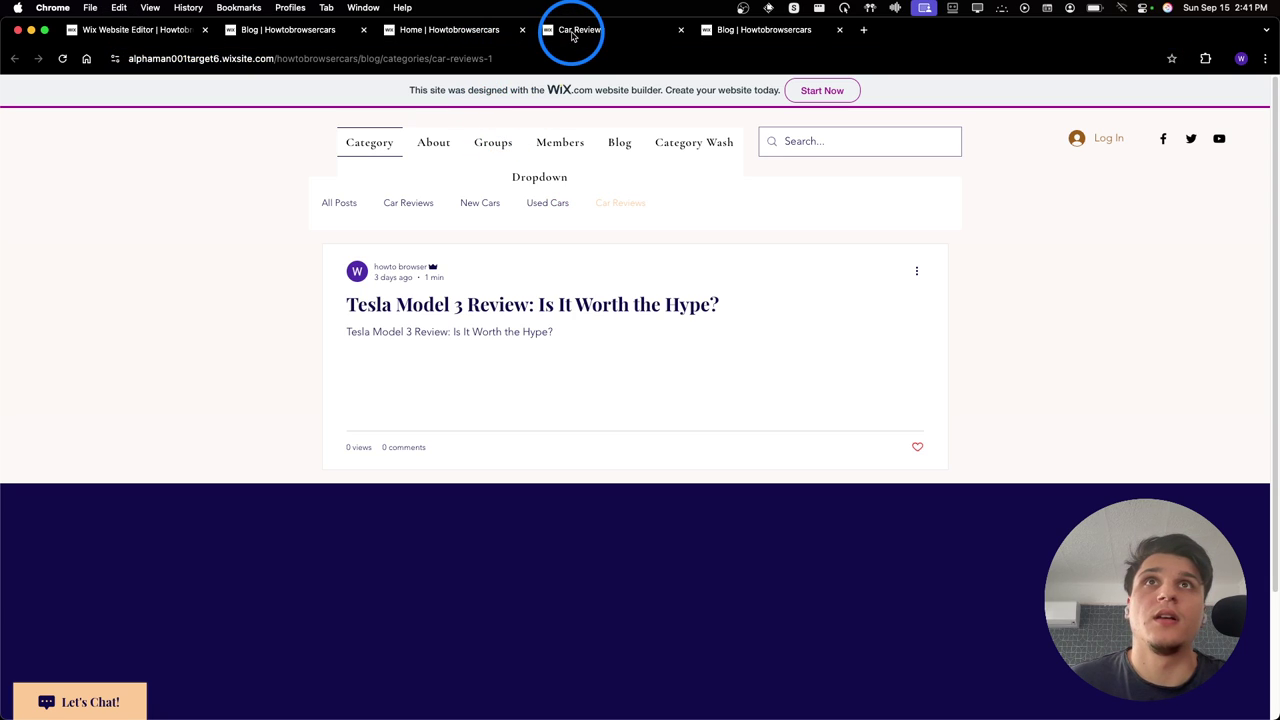
{"action": "left_click", "coordinate": [469, 37]}
{"action": "left_click", "coordinate": [345, 37]}
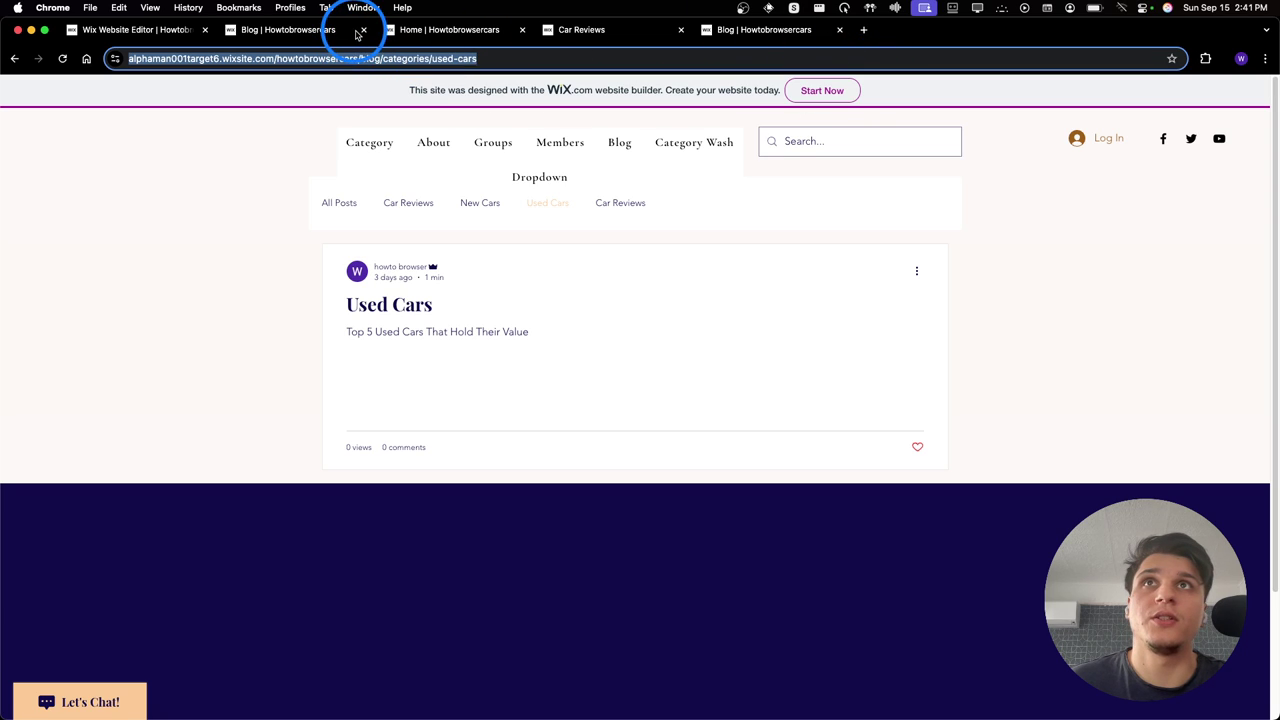
Close all browser tabs showing the published site and return to the website editor
{"action": "left_click", "coordinate": [362, 31]}
{"action": "left_click", "coordinate": [360, 33]}
{"action": "left_click", "coordinate": [362, 31]}
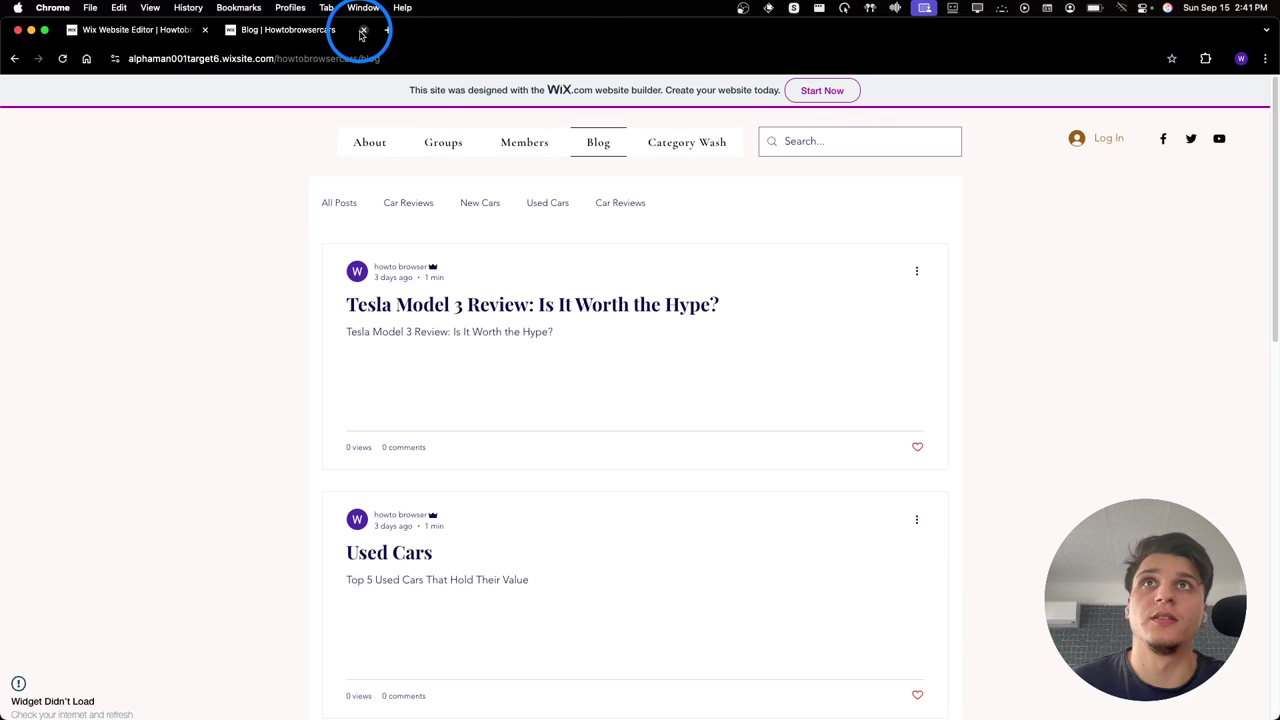
{"action": "left_click", "coordinate": [359, 34]}
Dismiss the publish confirmation, publish the site again and close the new confirmation
{"action": "left_click", "coordinate": [842, 263]}
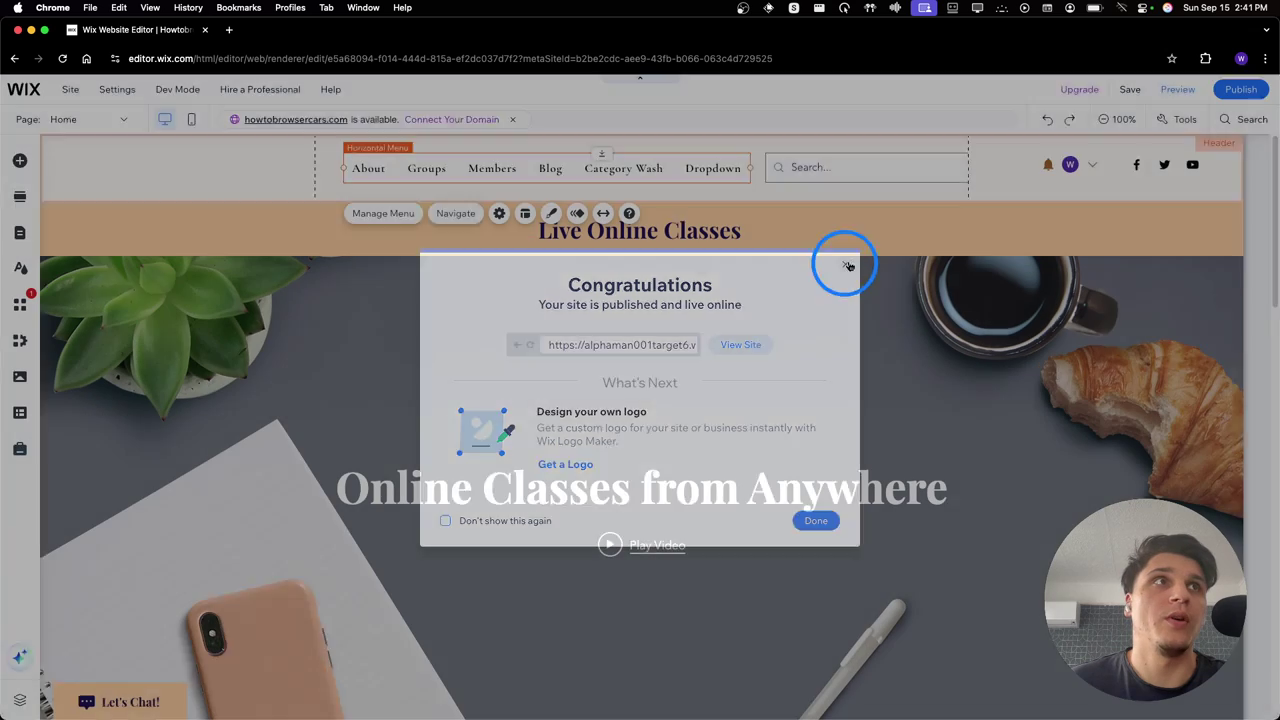
{"action": "mouse_move", "coordinate": [1237, 88]}
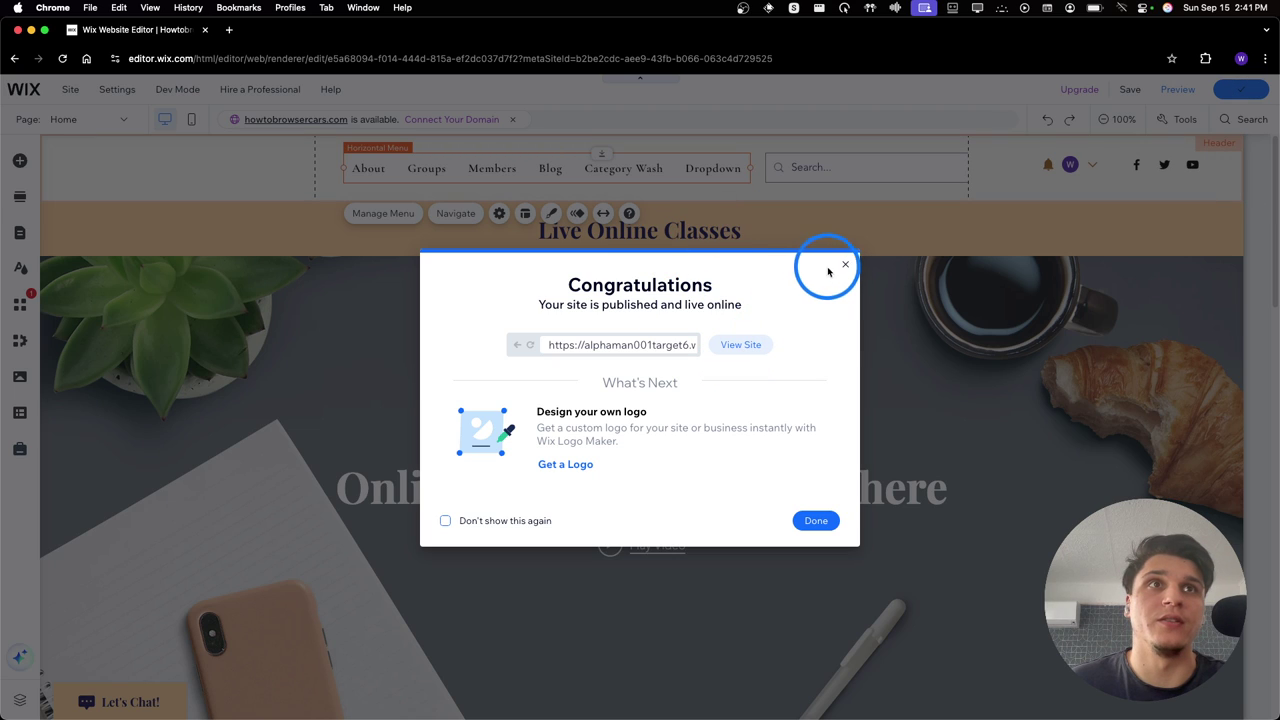
{"action": "left_click", "coordinate": [844, 265]}
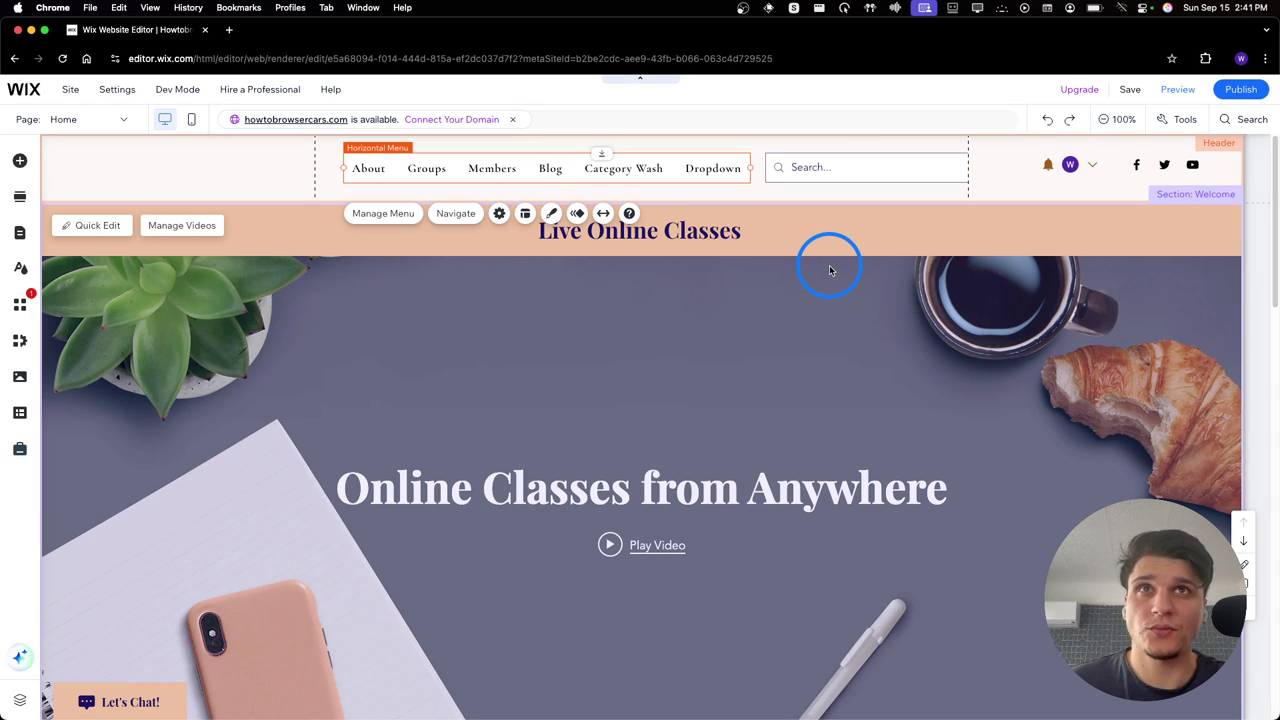
Add a link item to the site menu that points to the copied Used Cars category address and opens in the current window
{"action": "left_click", "coordinate": [24, 231]}
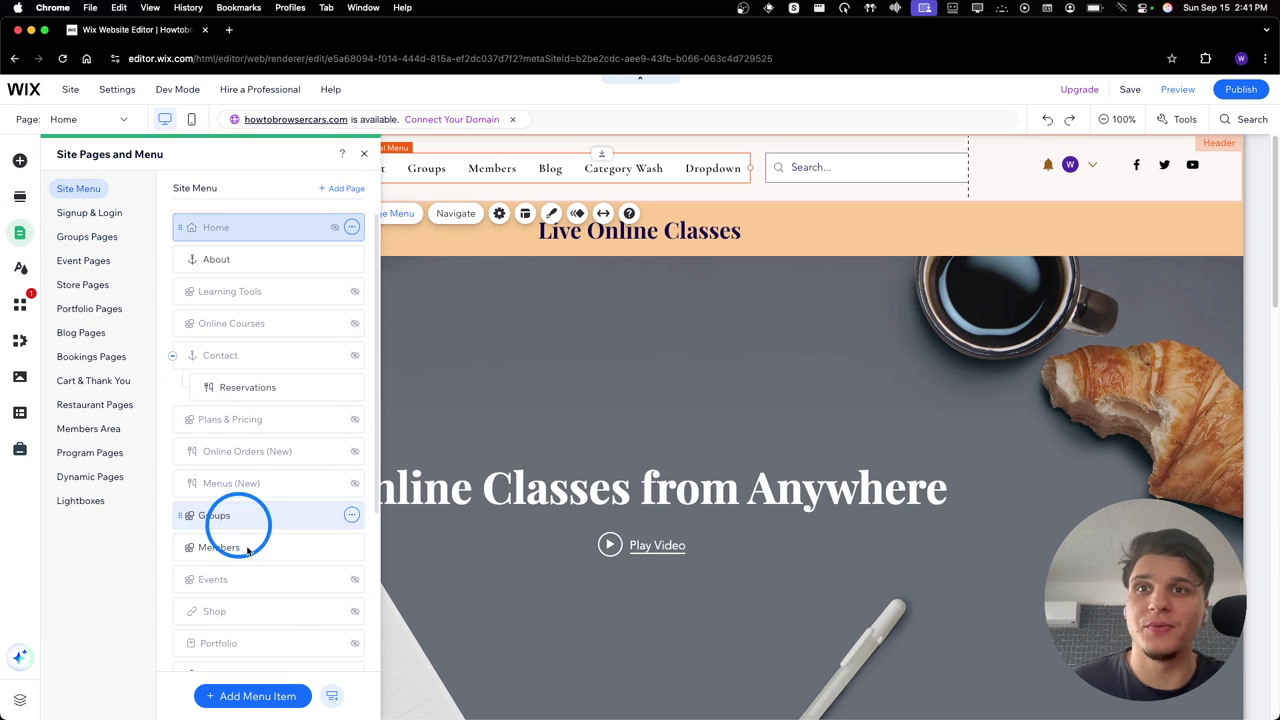
{"action": "left_click", "coordinate": [285, 695]}
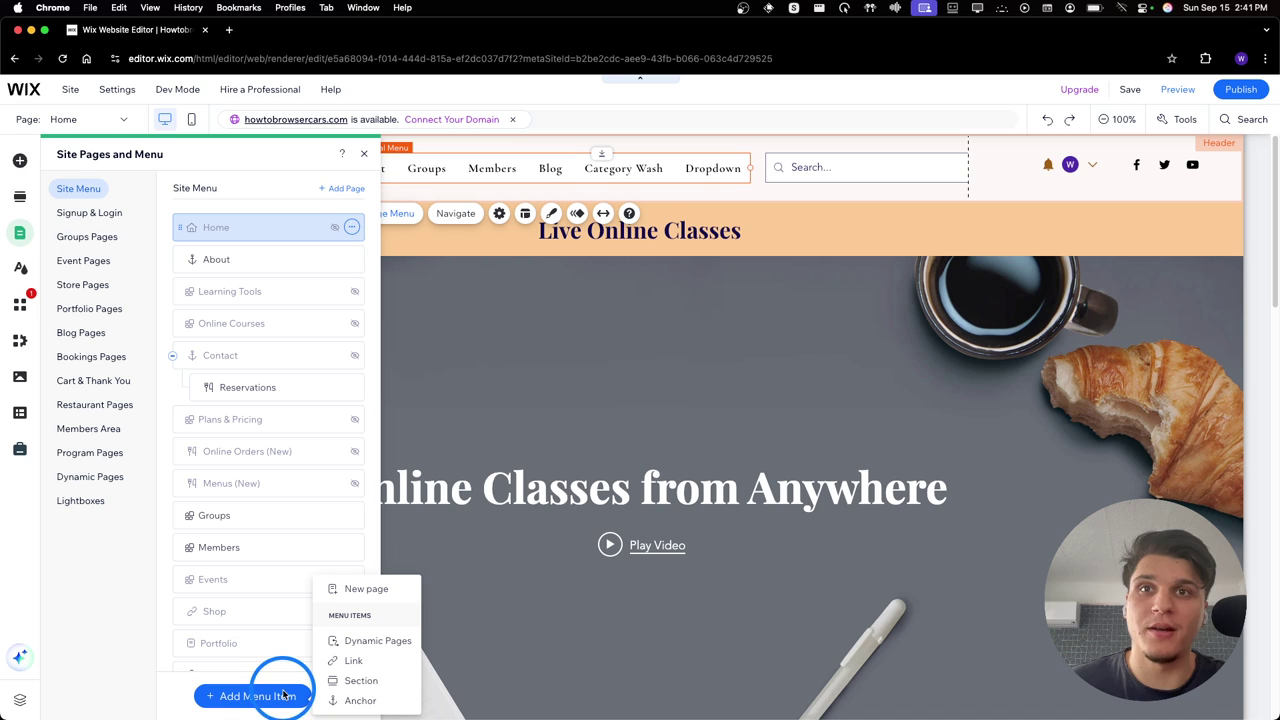
{"action": "left_click", "coordinate": [331, 664]}
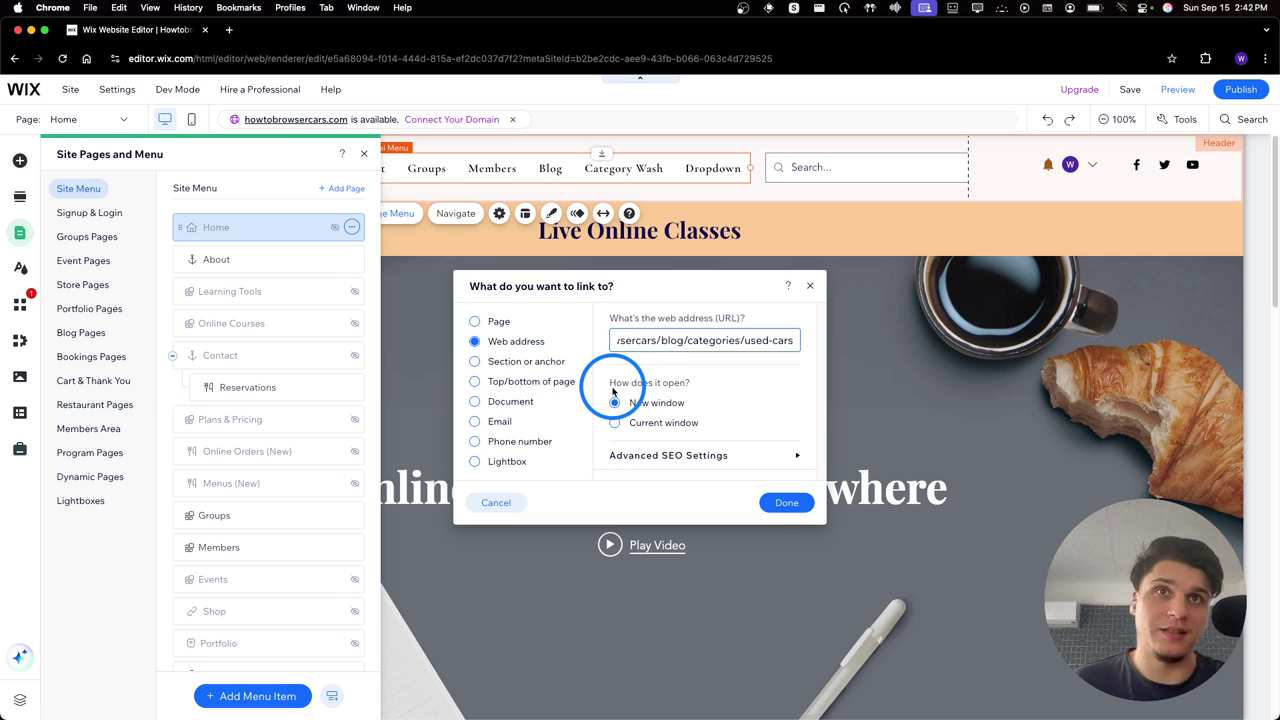
{"action": "left_click", "coordinate": [640, 422]}
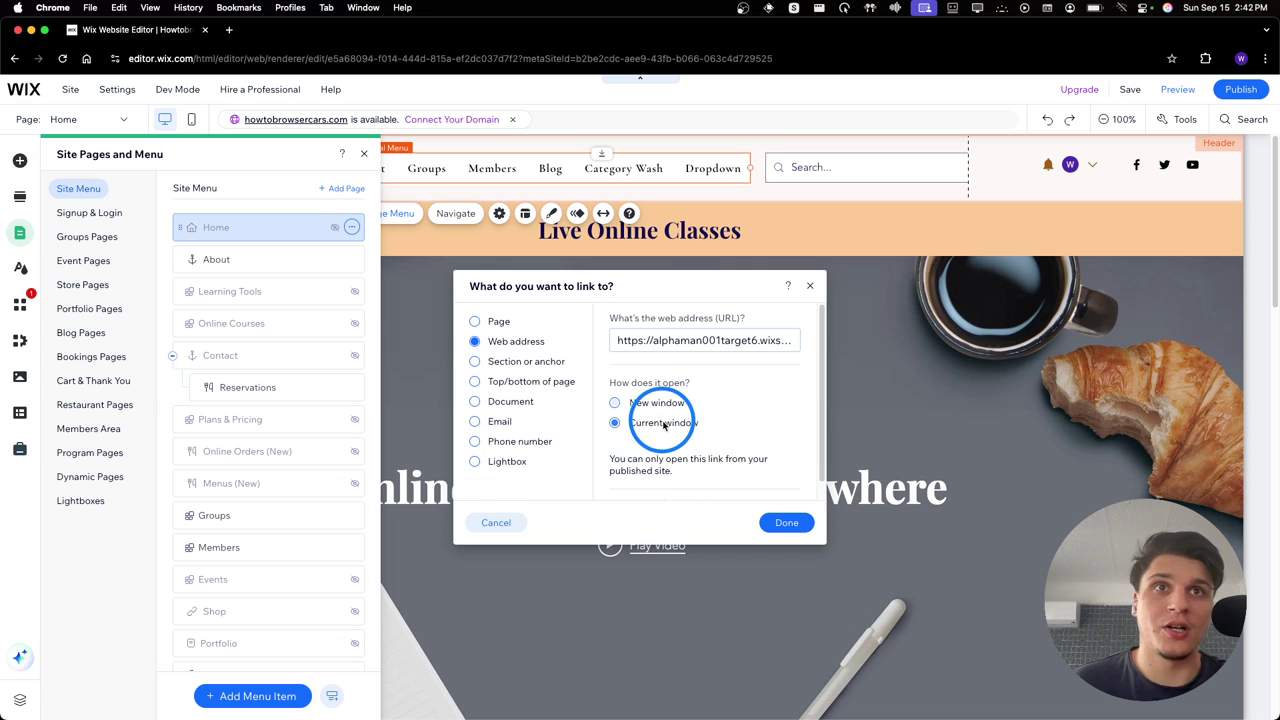
{"action": "left_click", "coordinate": [787, 521]}
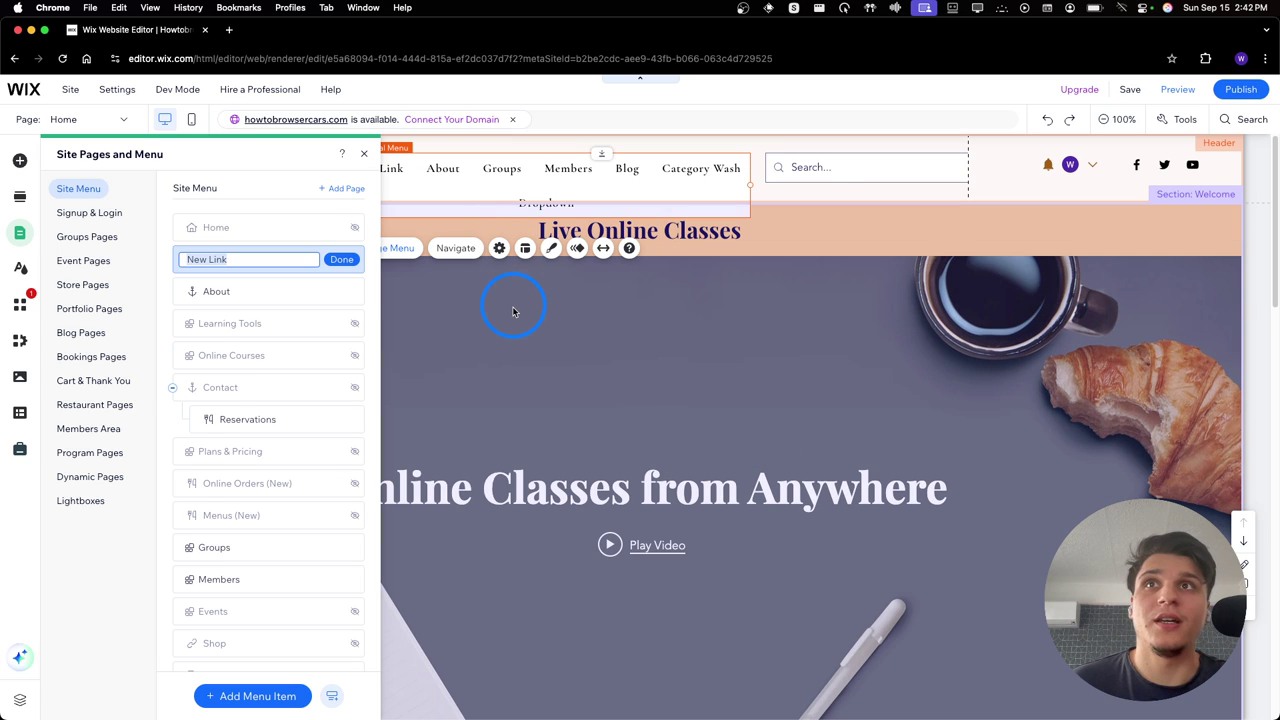
Leave the site menu settings and move the horizontal menu slightly up within the header
{"action": "left_click", "coordinate": [513, 312]}
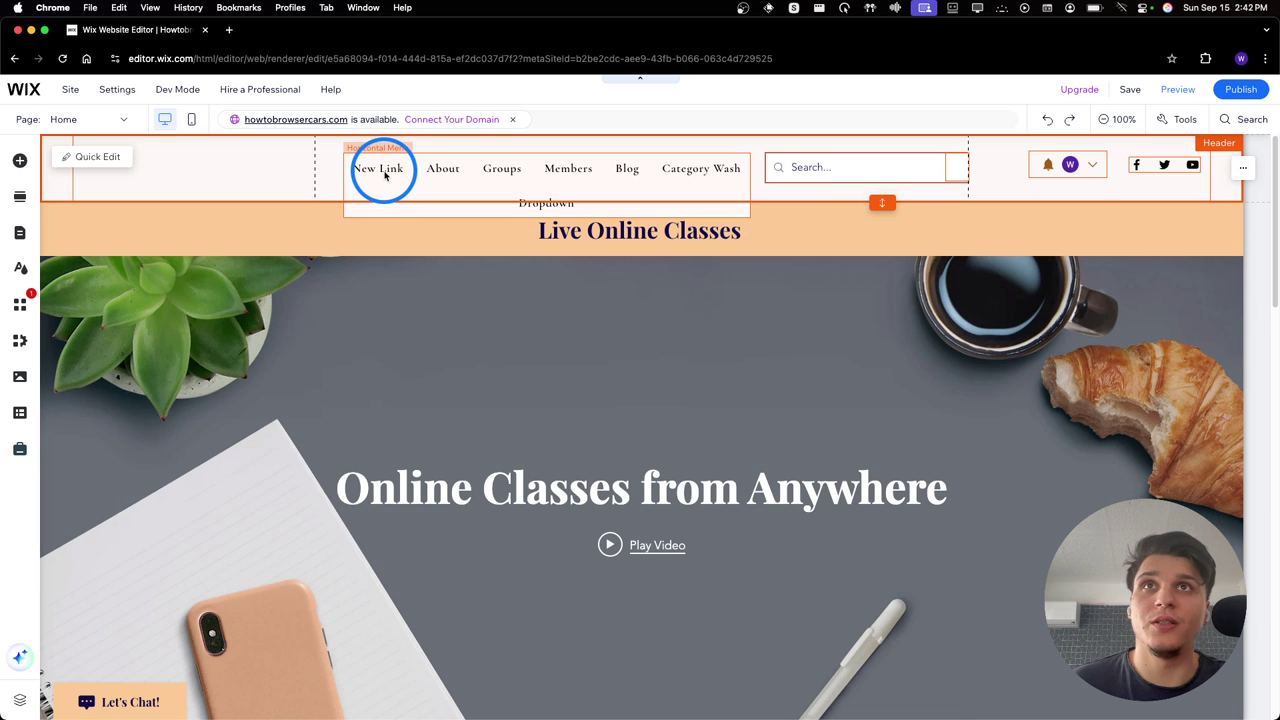
{"action": "left_click_drag", "start_coordinate": [385, 175], "coordinate": [374, 158]}
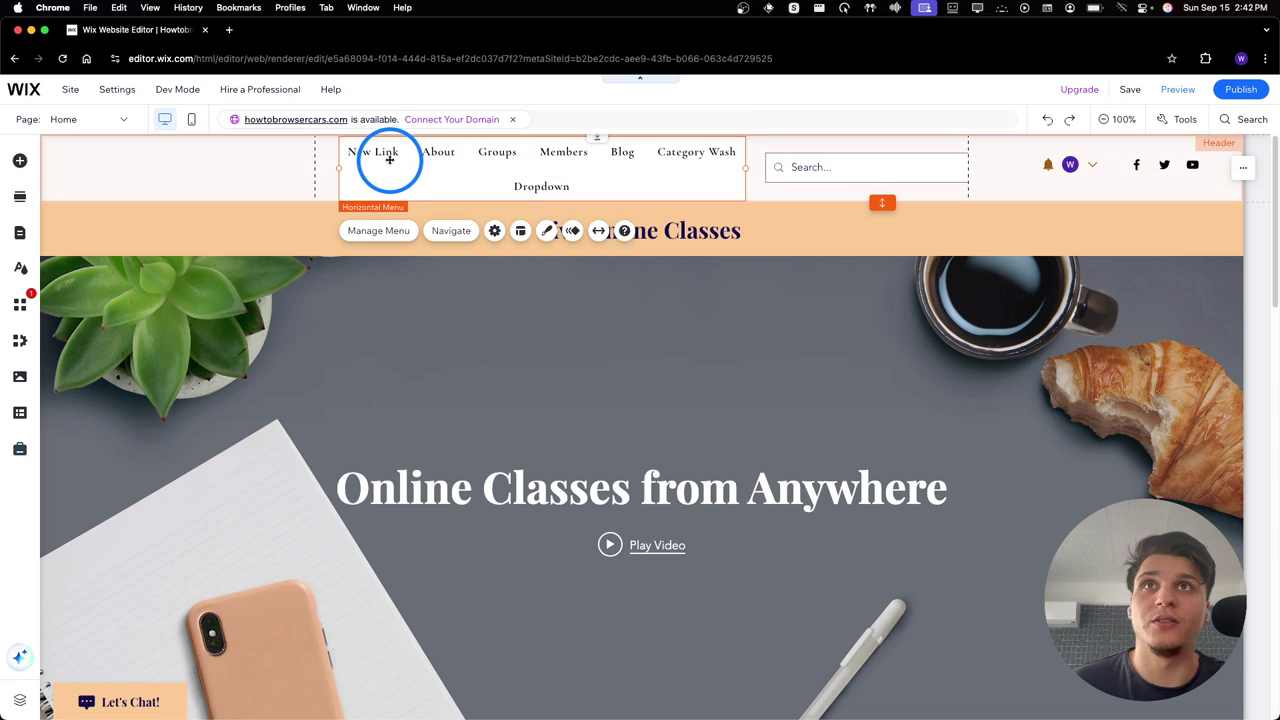
Preview the site, try the New Link menu item and return to the editor
{"action": "left_click", "coordinate": [1175, 89]}
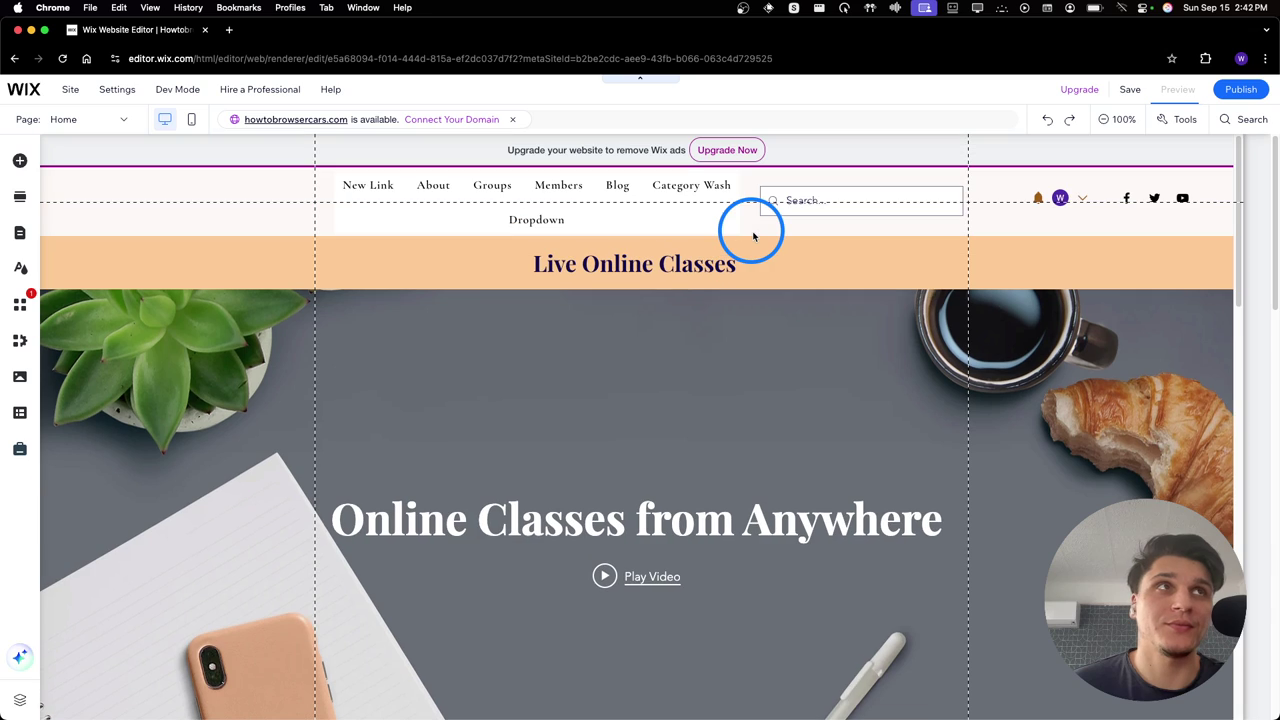
{"action": "left_click", "coordinate": [367, 160]}
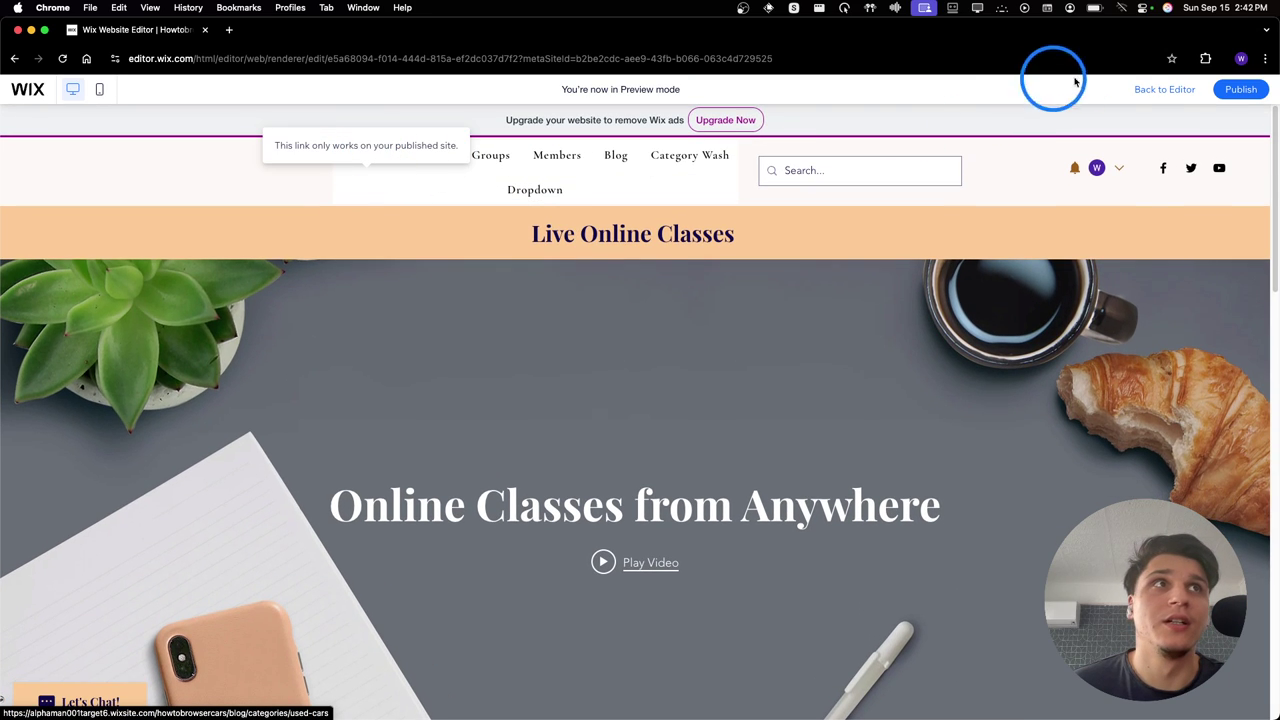
{"action": "left_click", "coordinate": [1164, 90]}
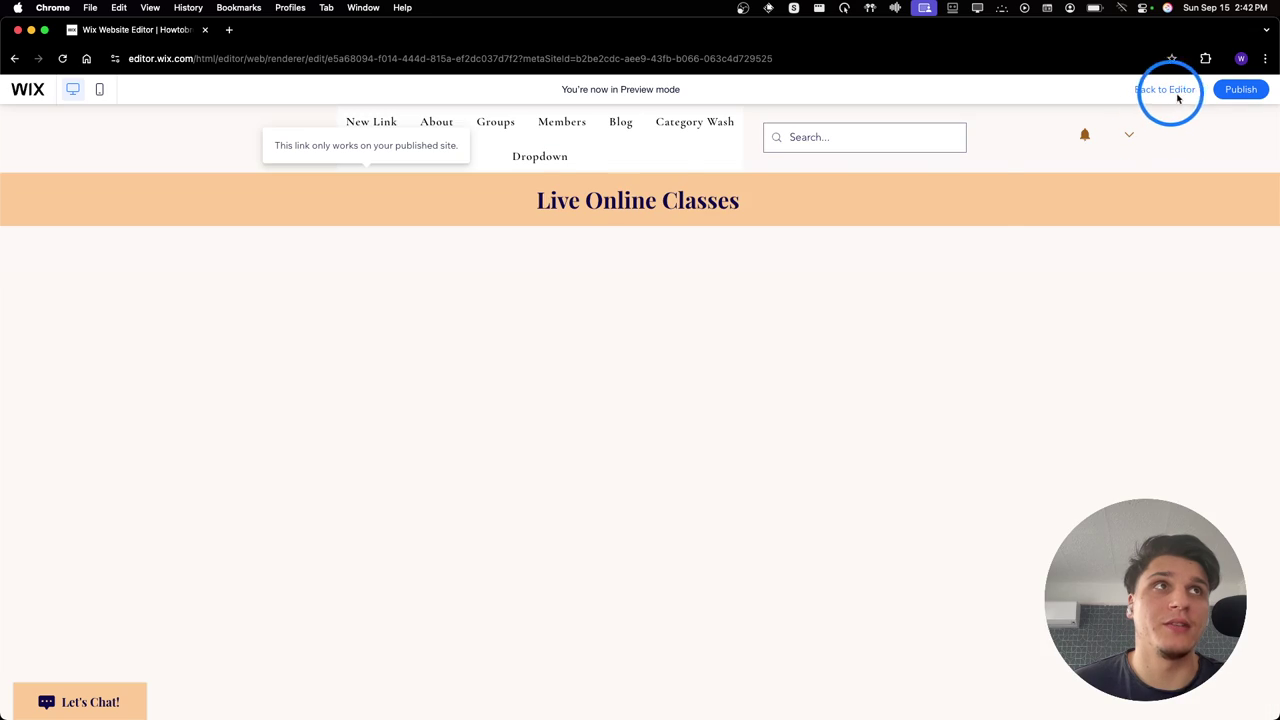
Publish the site and test the New Link menu item on the reloaded live version, closing the live site and the publish confirmation at the end
{"action": "mouse_move", "coordinate": [1243, 89]}
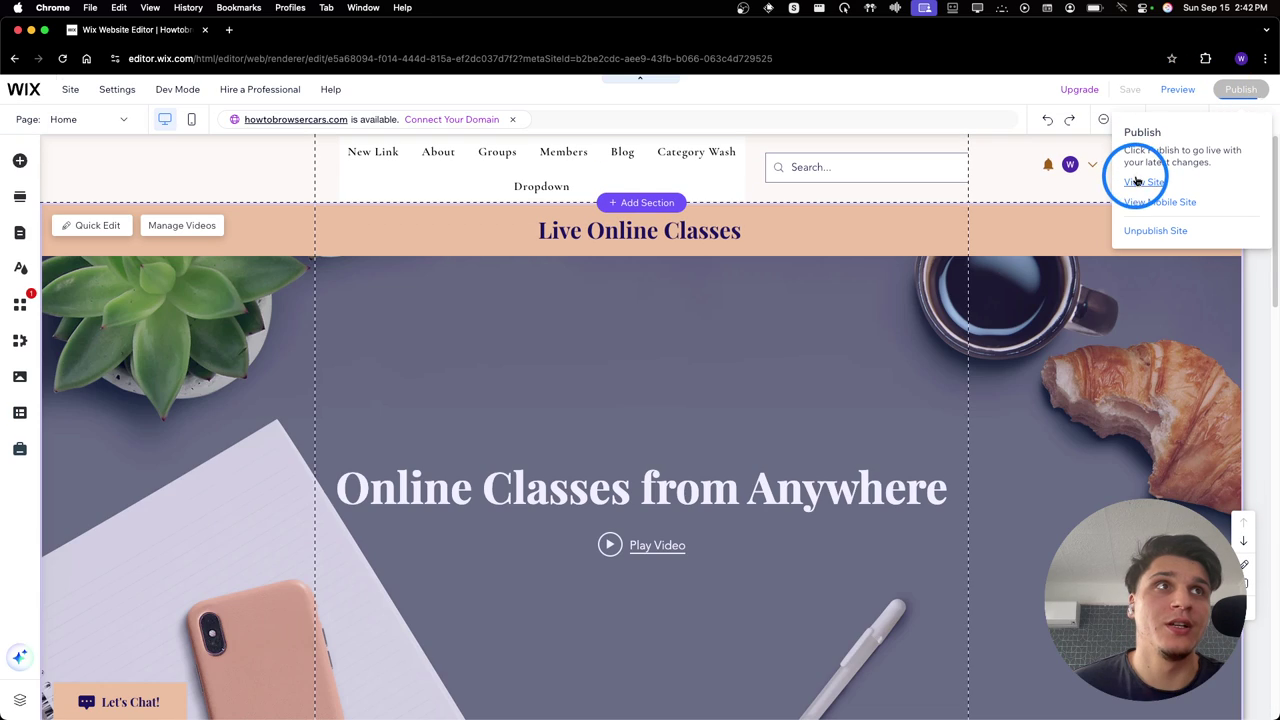
{"action": "left_click", "coordinate": [1140, 182]}
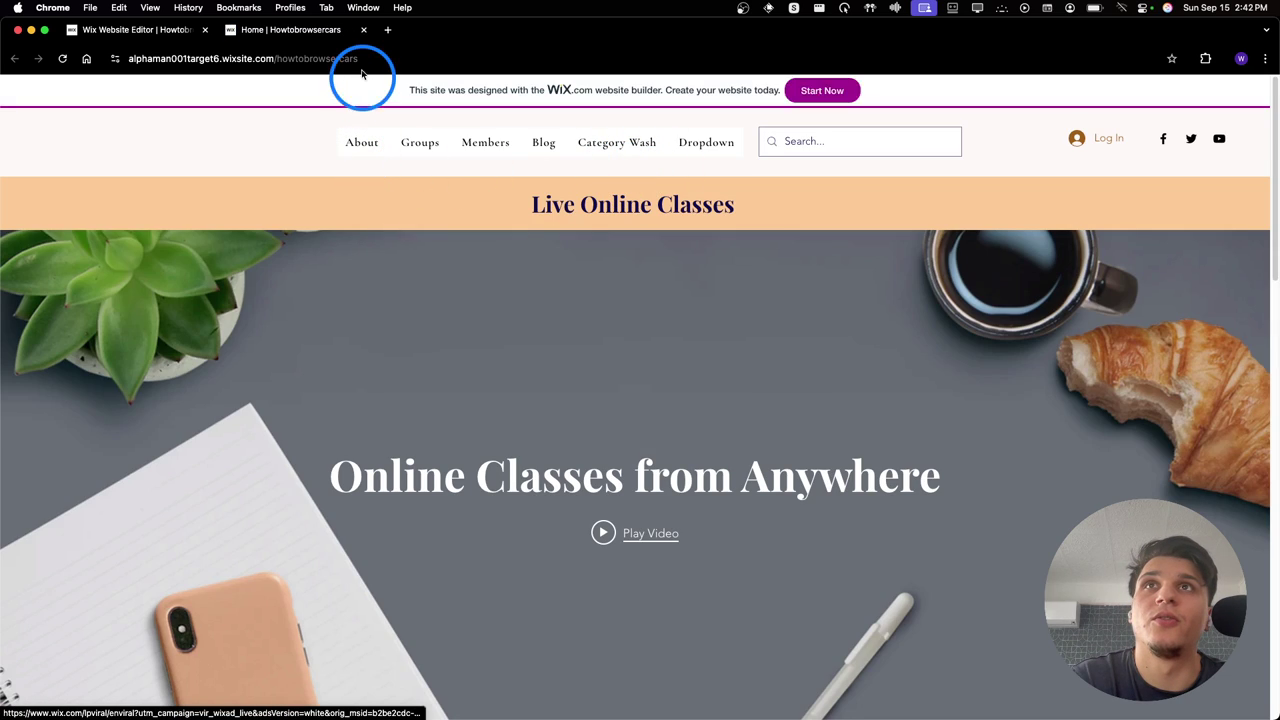
{"action": "left_click", "coordinate": [358, 59]}
{"action": "key", "text": "Return"}
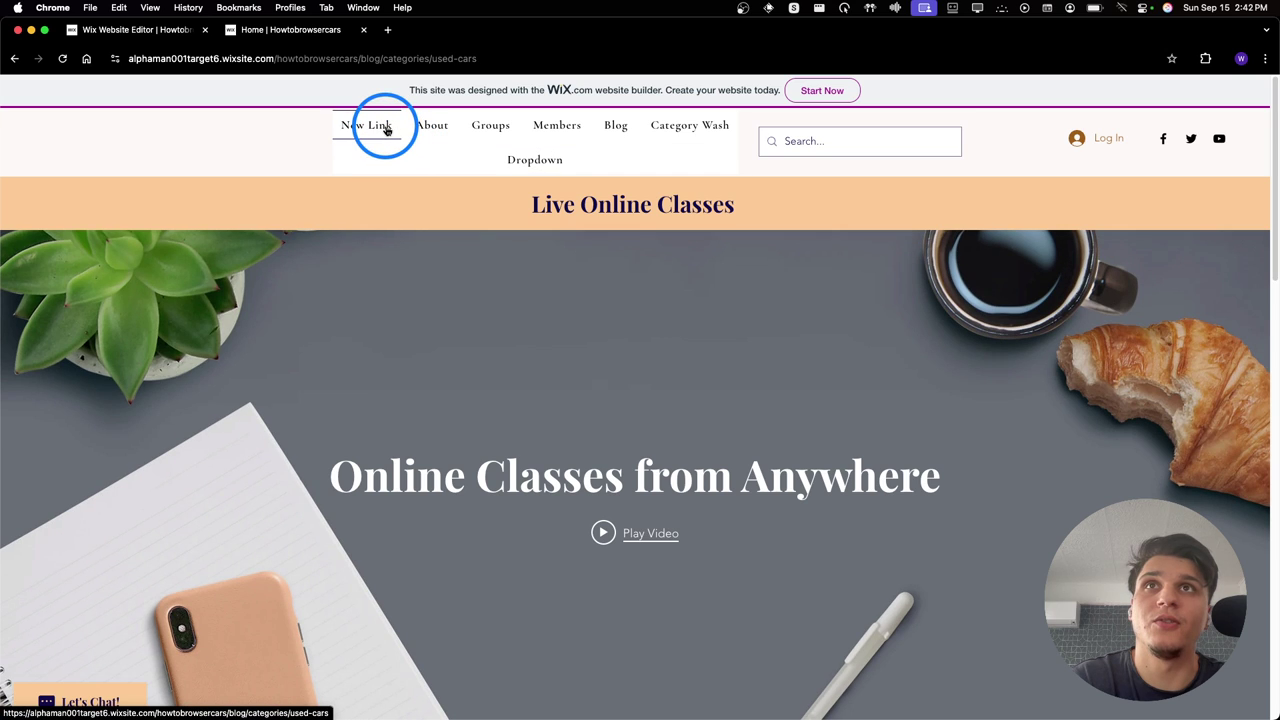
{"action": "left_click", "coordinate": [393, 131]}
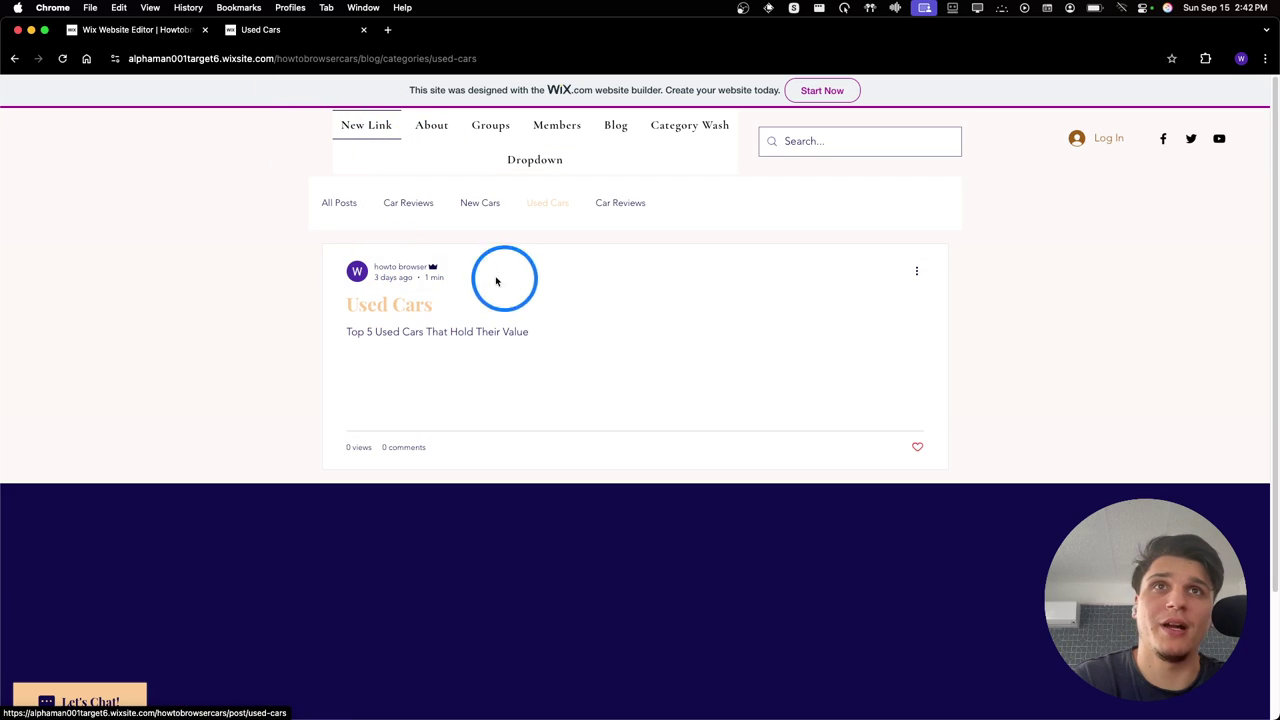
{"action": "left_click", "coordinate": [363, 29]}
{"action": "left_click", "coordinate": [845, 264]}
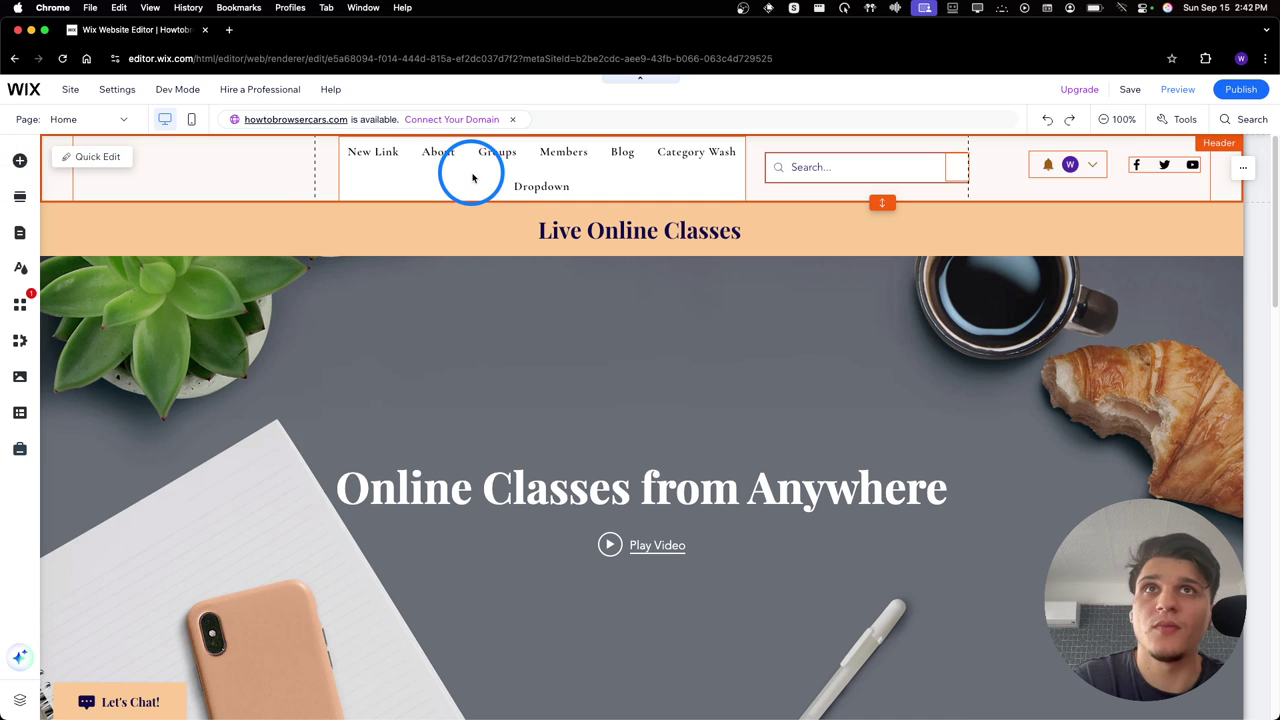
Delete the New Link item from the site menu and confirm the removal
{"action": "left_click", "coordinate": [20, 240]}
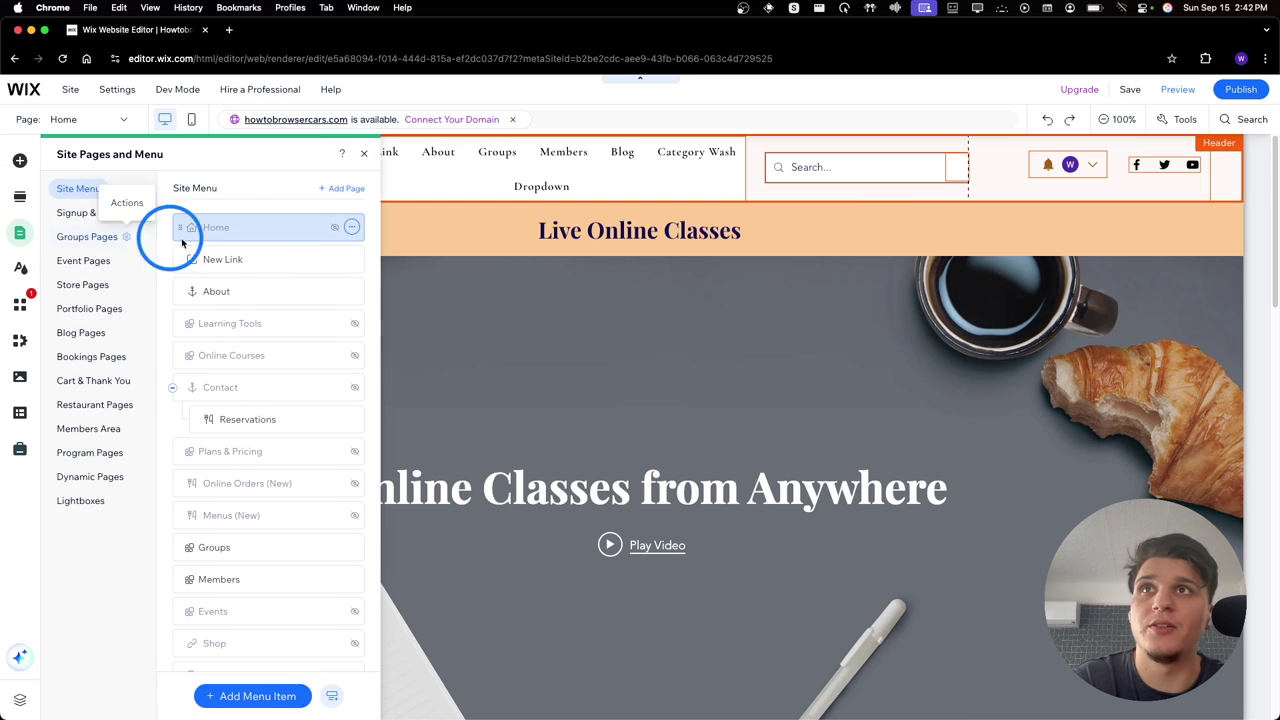
{"action": "left_click", "coordinate": [352, 259]}
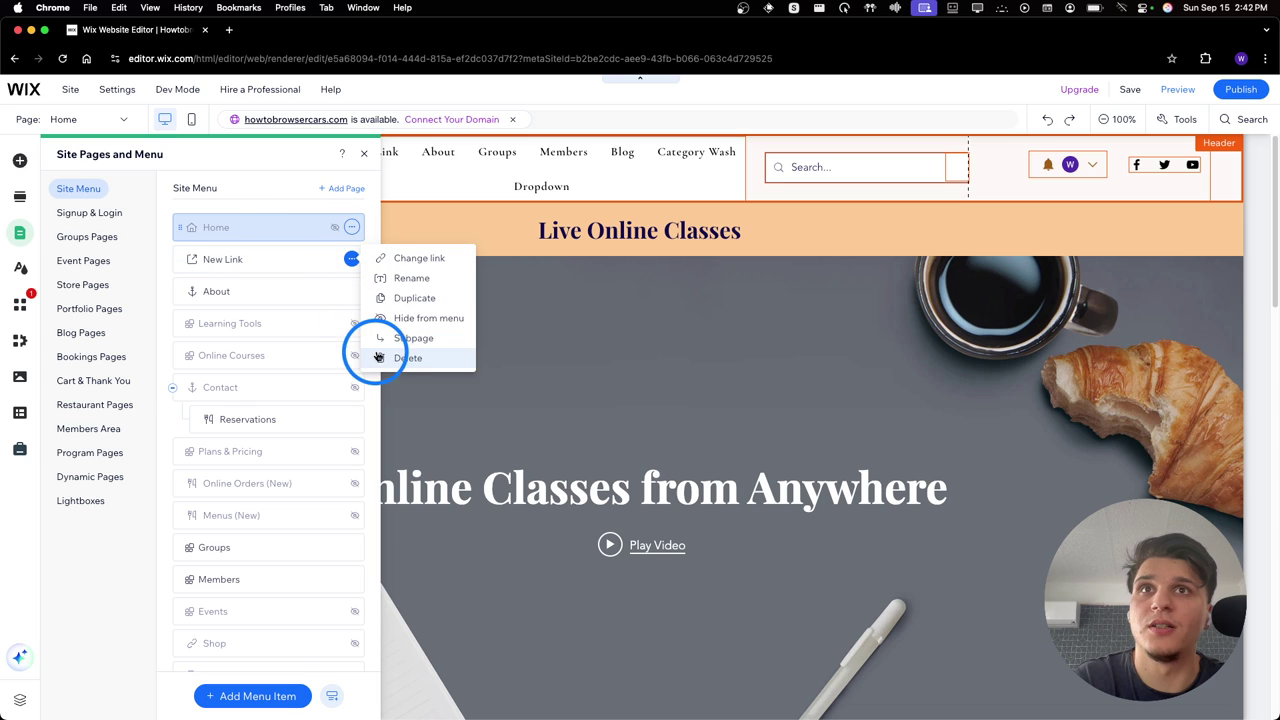
{"action": "left_click", "coordinate": [663, 350]}
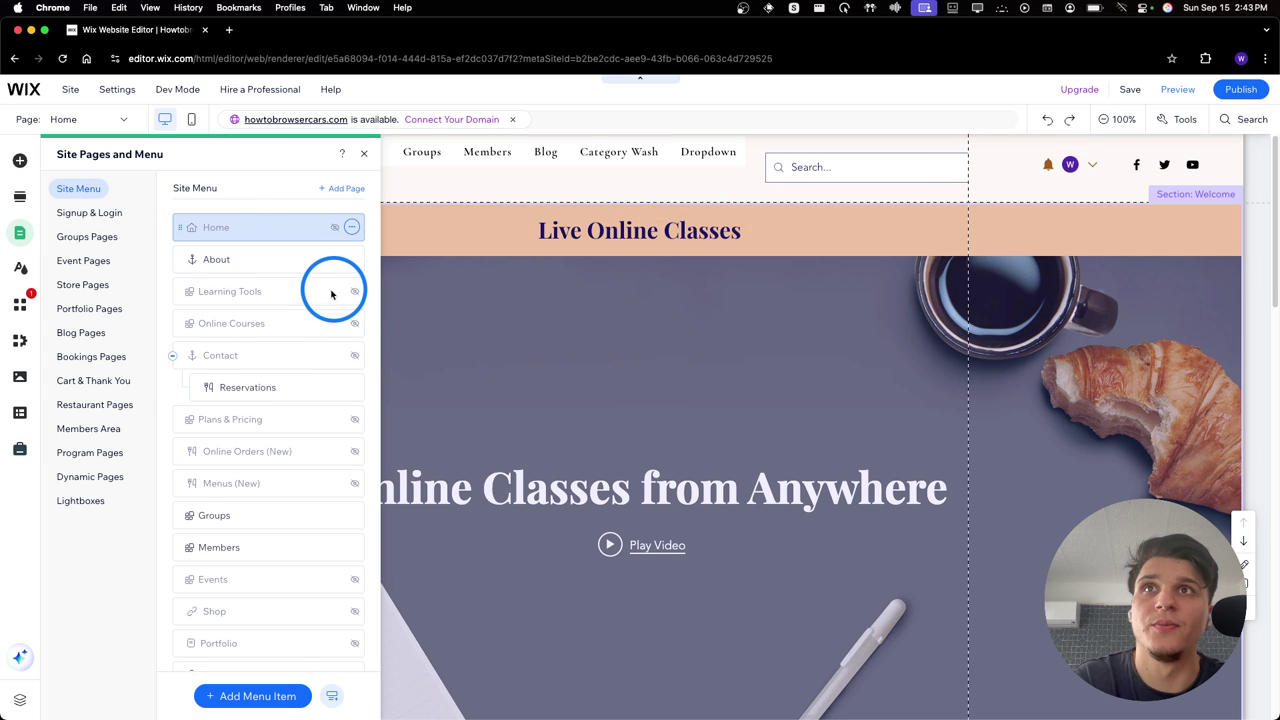
Add a new blank page to the site menu
{"action": "left_click", "coordinate": [256, 695]}
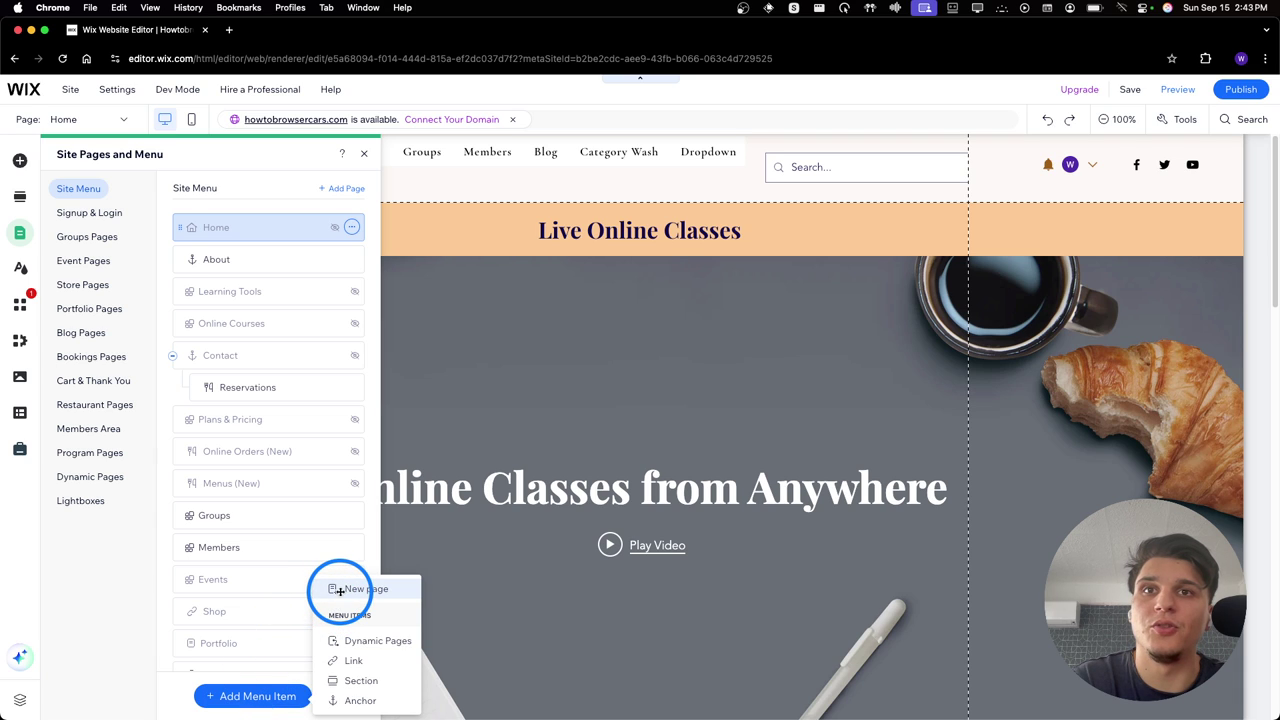
{"action": "left_click", "coordinate": [340, 591]}
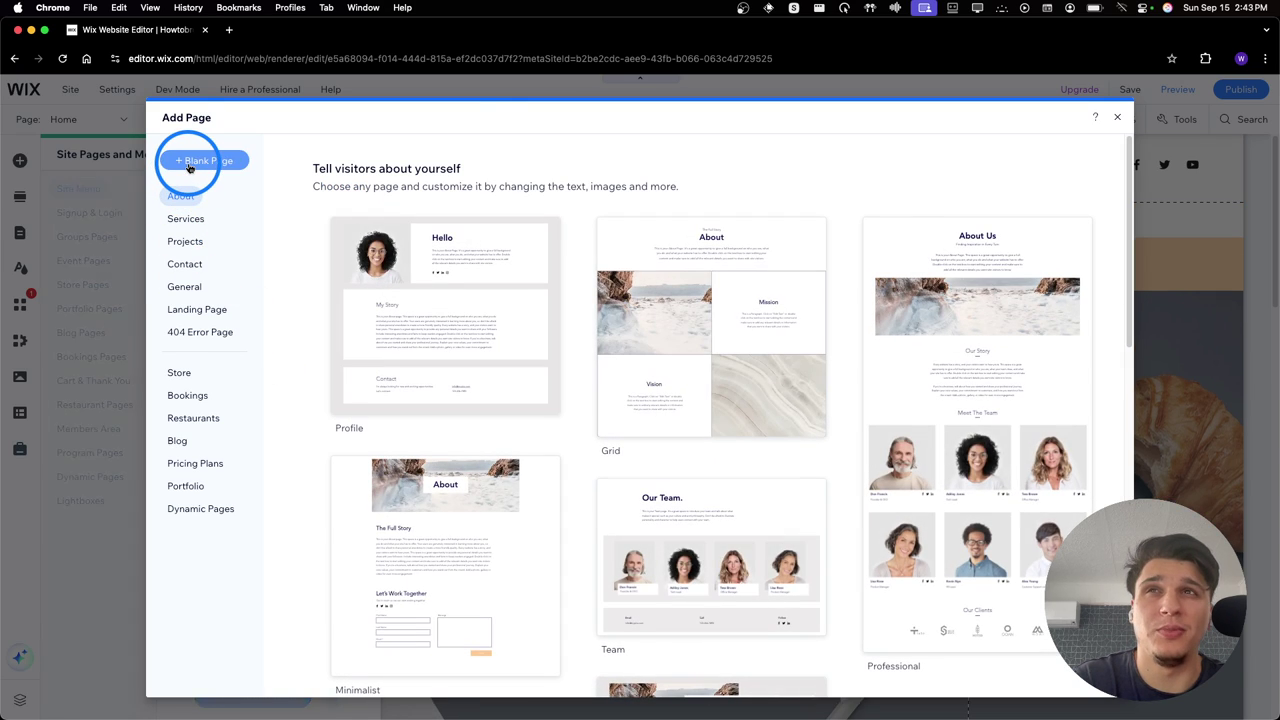
{"action": "left_click", "coordinate": [189, 163]}
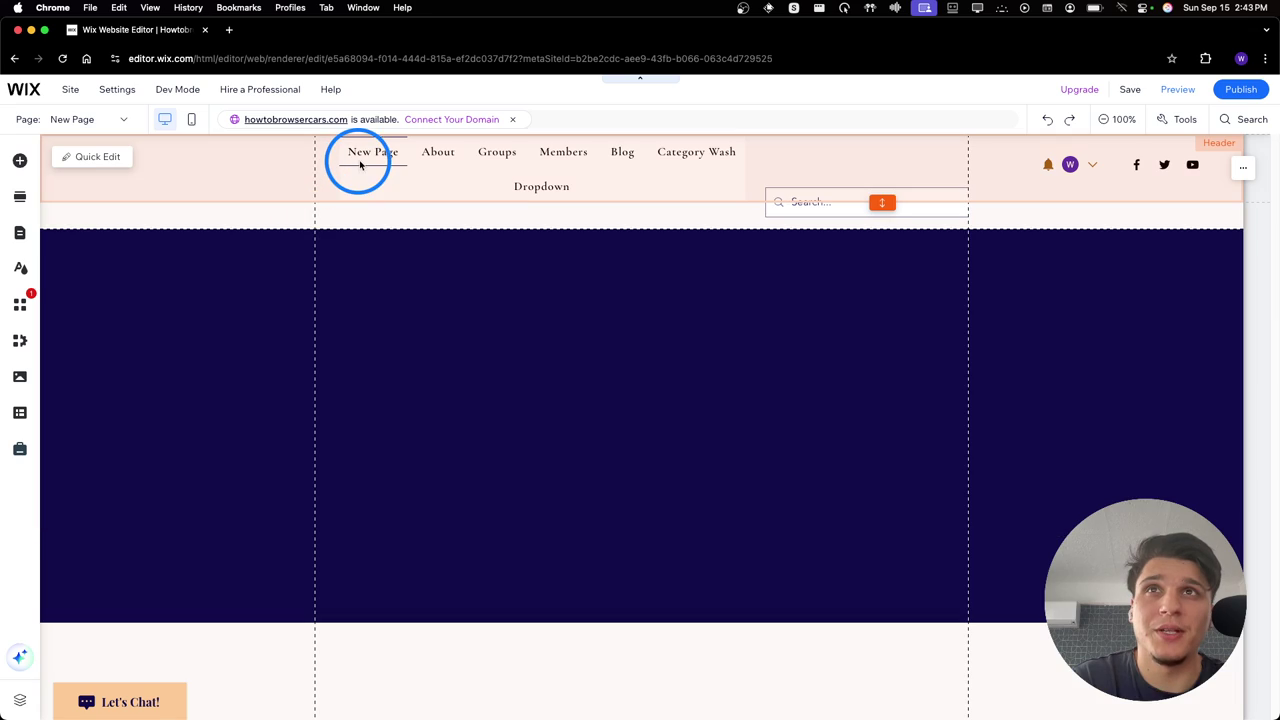
Name the new page Cars in the site menu and leave the page settings
{"action": "left_click", "coordinate": [19, 232]}
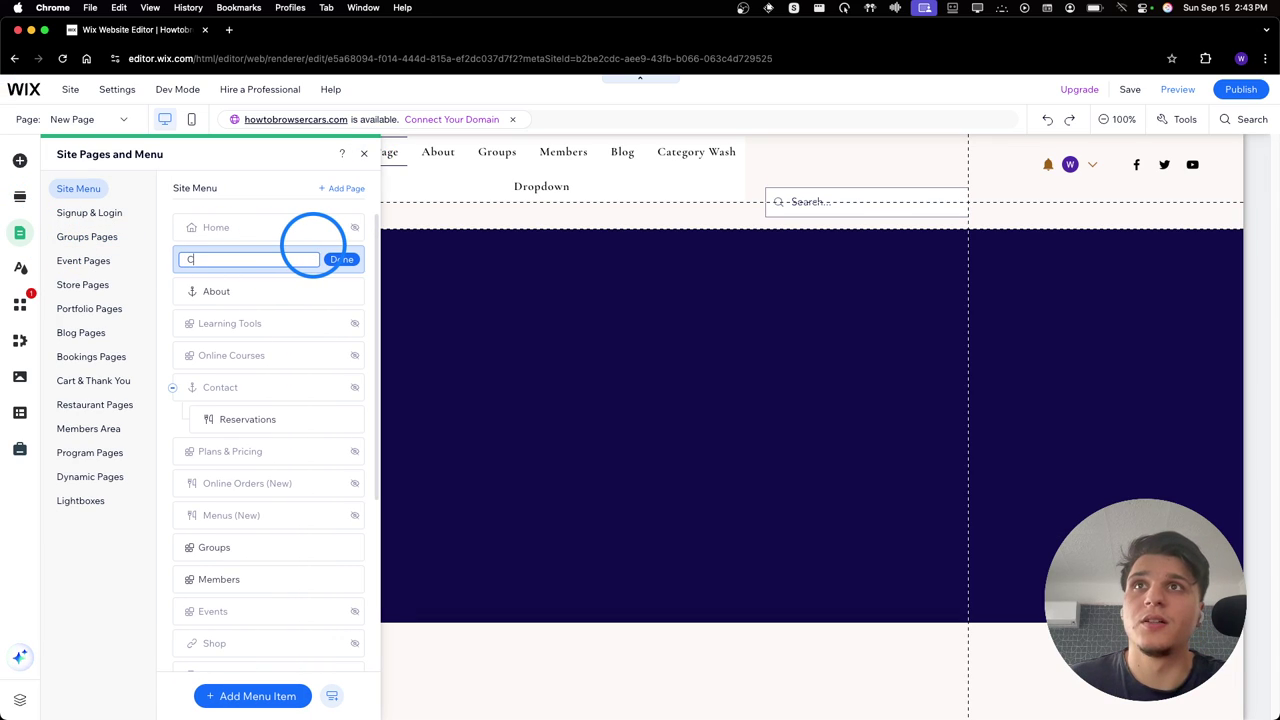
{"action": "type", "text": "Cars"}
{"action": "left_click", "coordinate": [338, 259]}
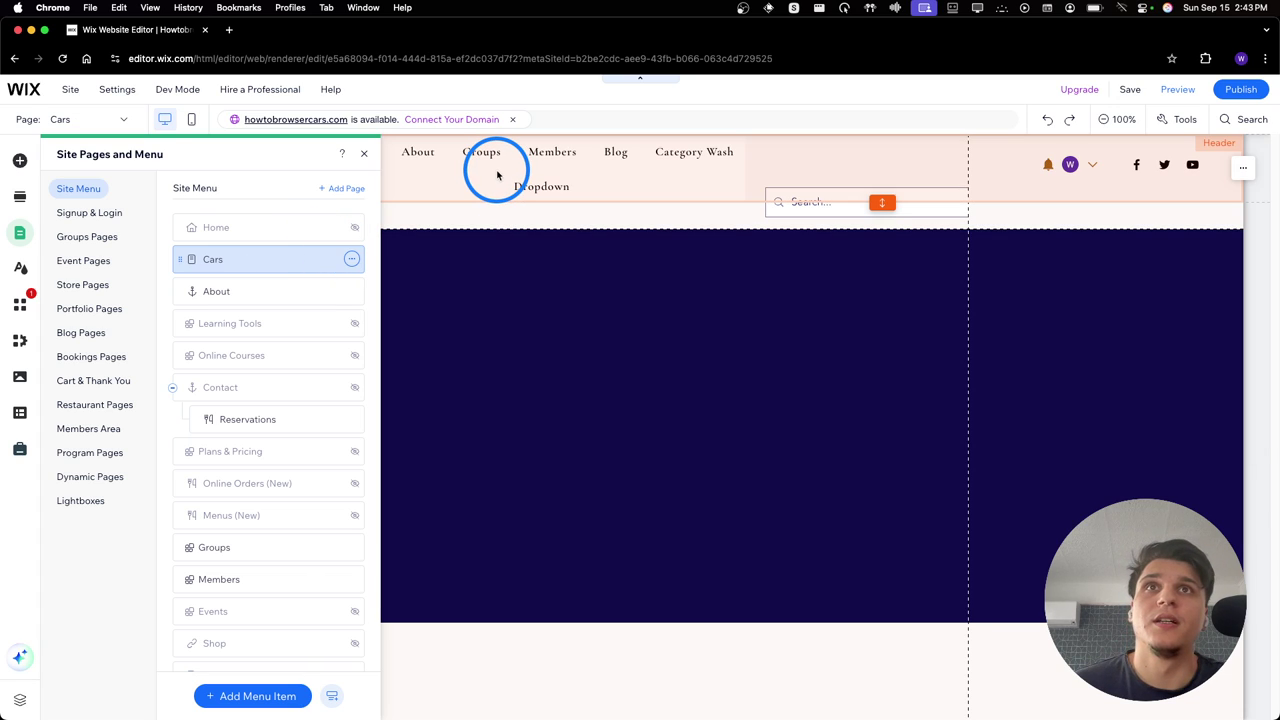
{"action": "left_click", "coordinate": [495, 173]}
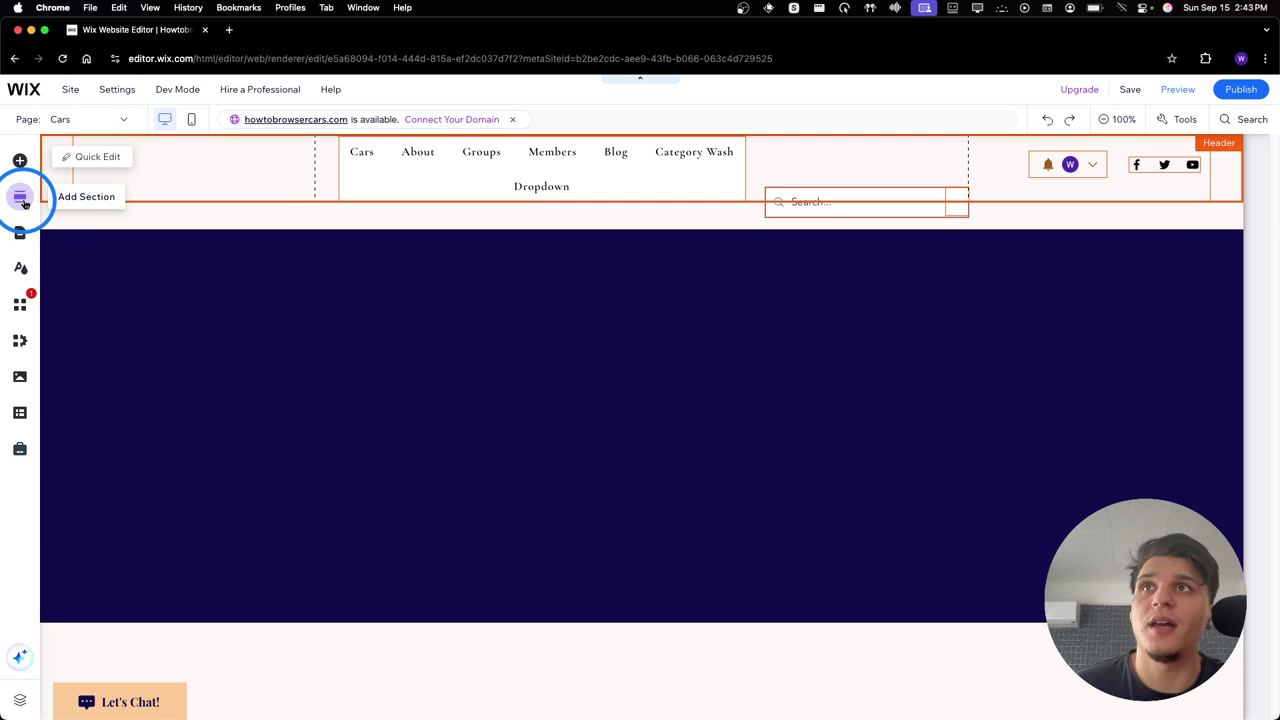
Add the dark blue "Welcome to Our Site" section from the Welcome designs to the Cars page
{"action": "left_click", "coordinate": [20, 198]}
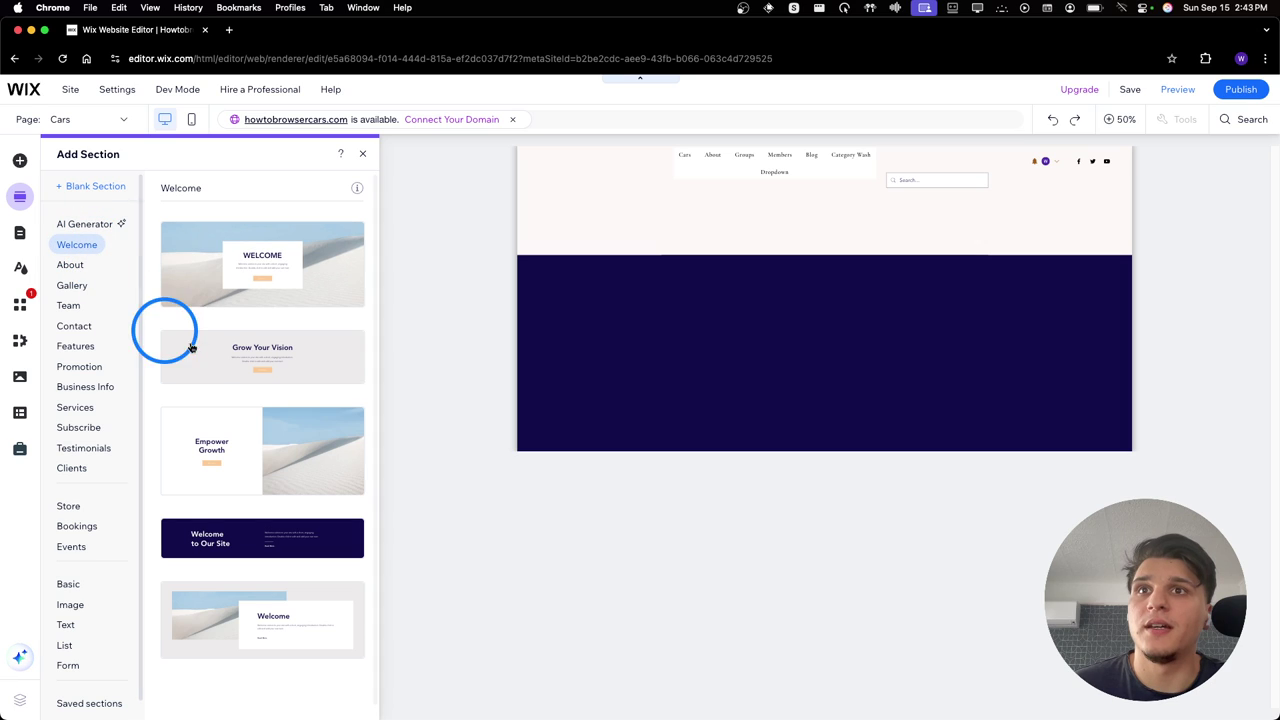
{"action": "left_click", "coordinate": [240, 520]}
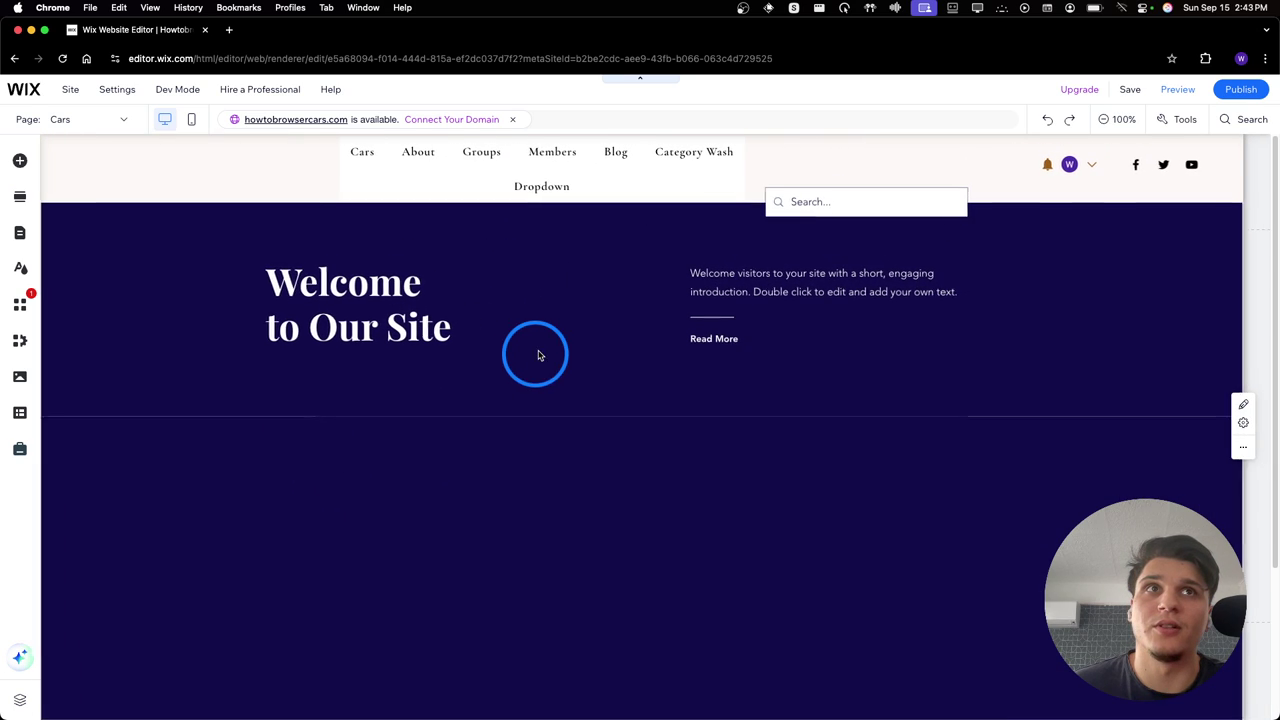
Change the Welcome section's heading to SUBSCRIBE and shift the introduction paragraph further left
{"action": "left_click", "coordinate": [425, 315]}
{"action": "double_click", "coordinate": [425, 315]}
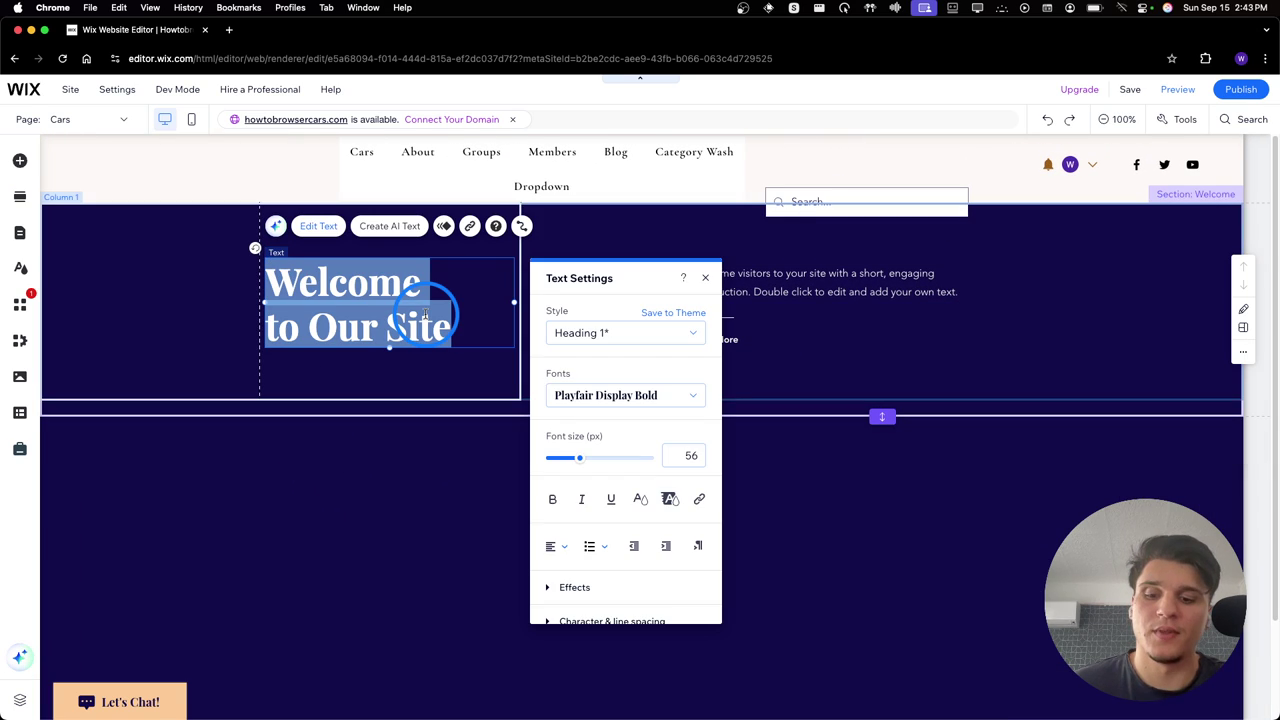
{"action": "type", "text": "SUBSCRIBE"}
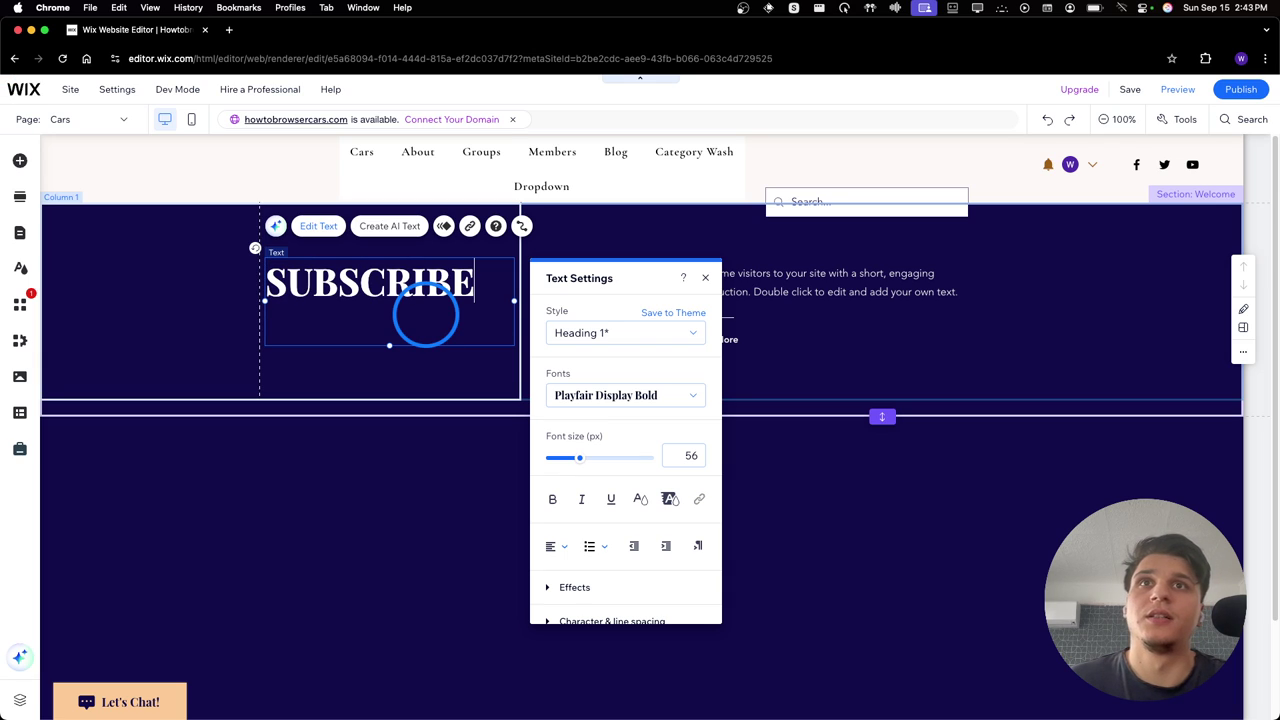
{"action": "left_click", "coordinate": [130, 302]}
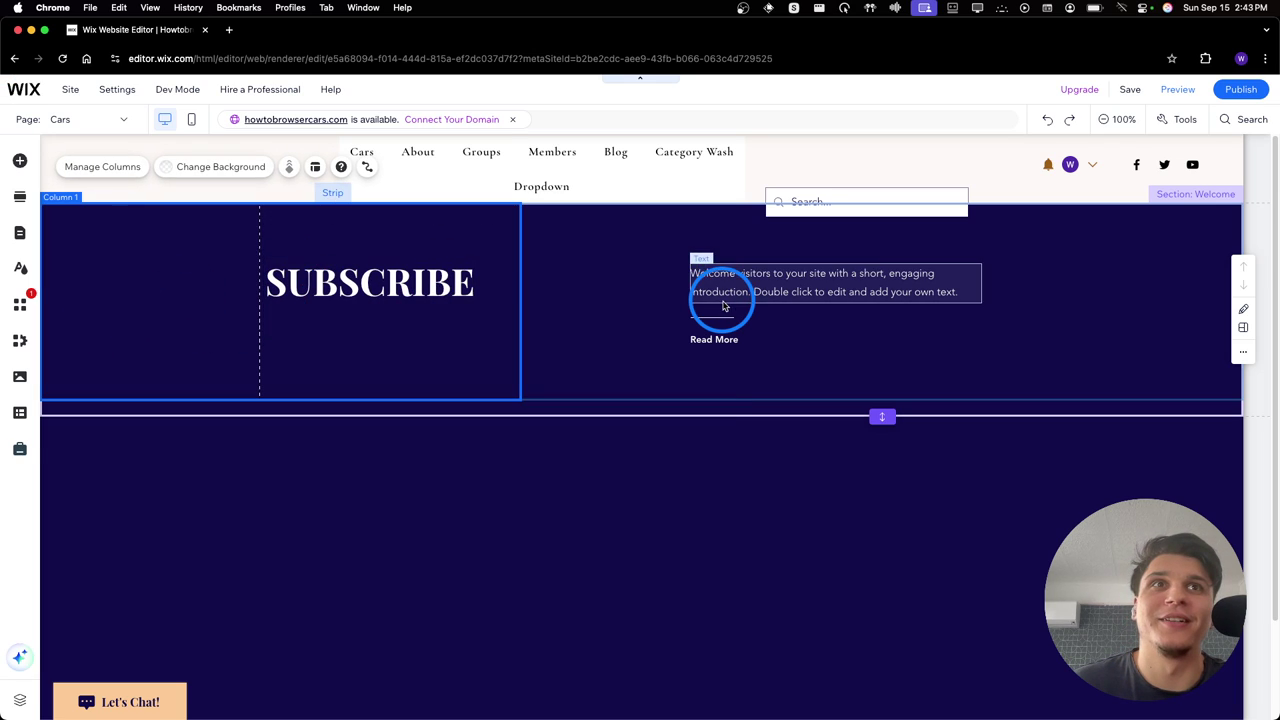
{"action": "left_click_drag", "start_coordinate": [721, 300], "coordinate": [637, 299]}
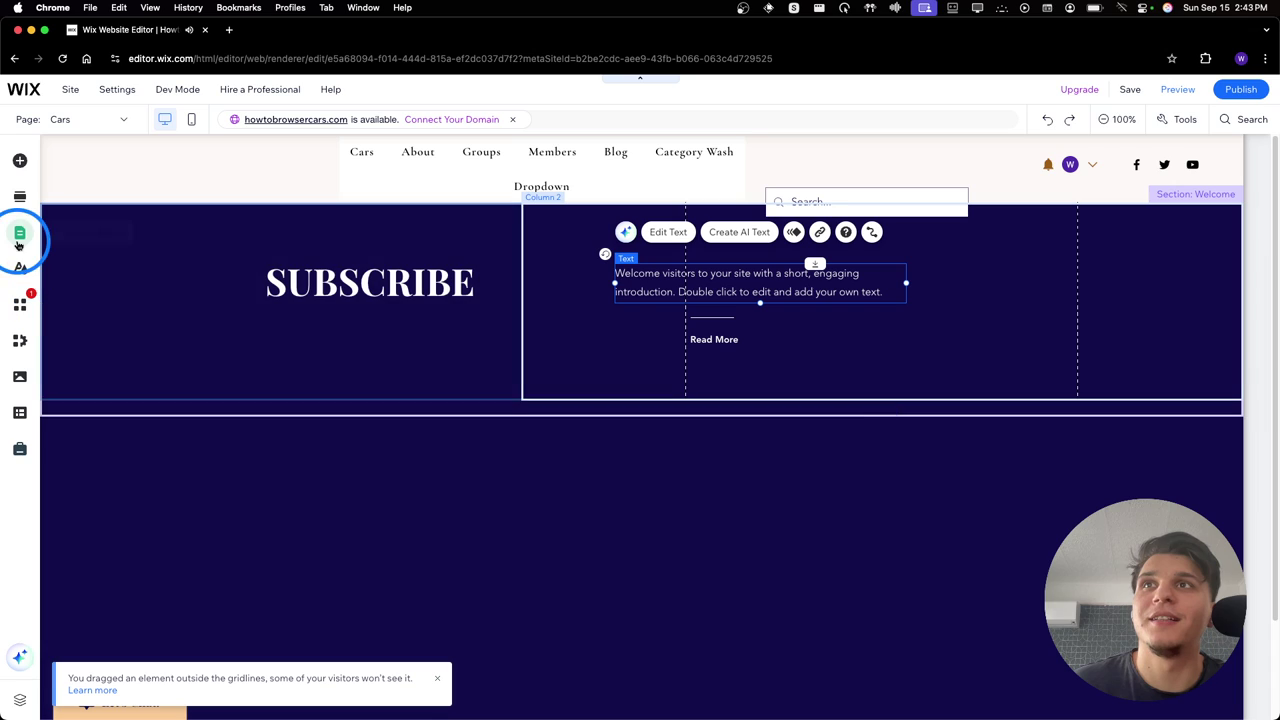
Add the three-column large blog post list below the Welcome section on the Cars page
{"action": "left_click", "coordinate": [19, 162]}
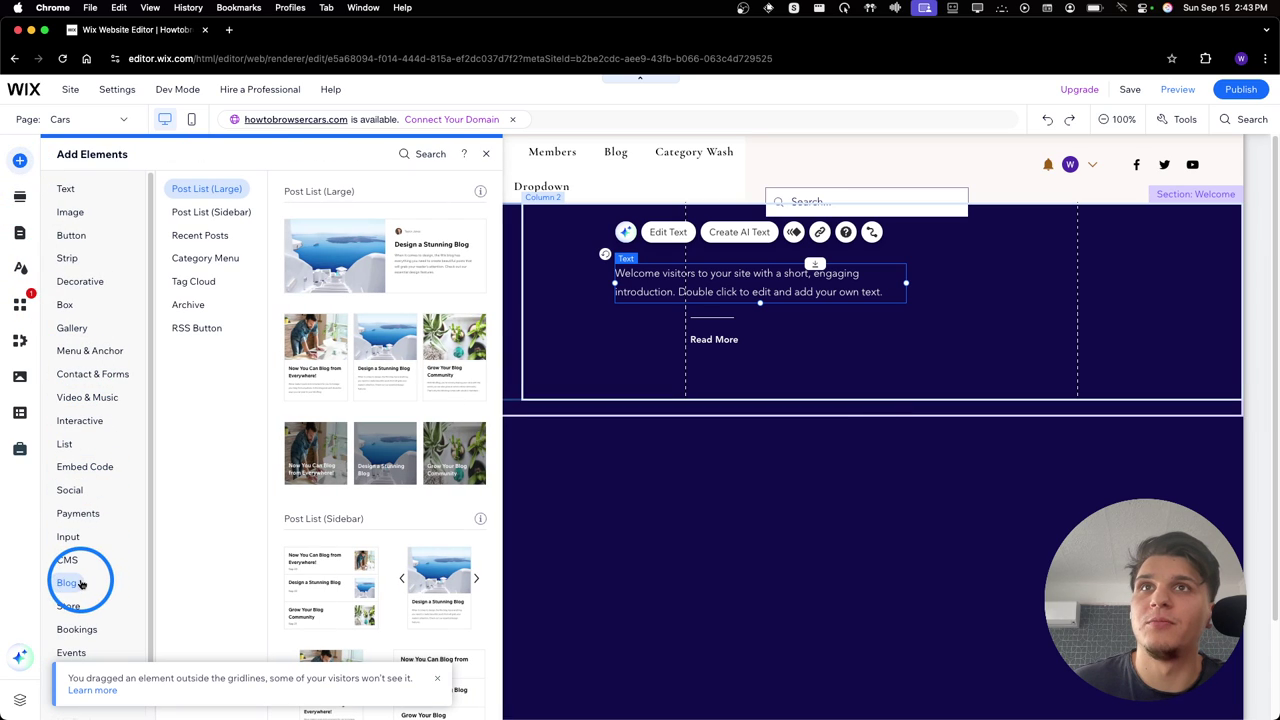
{"action": "left_click_drag", "start_coordinate": [303, 343], "coordinate": [469, 471]}
{"action": "left_click_drag", "start_coordinate": [428, 357], "coordinate": [431, 563]}
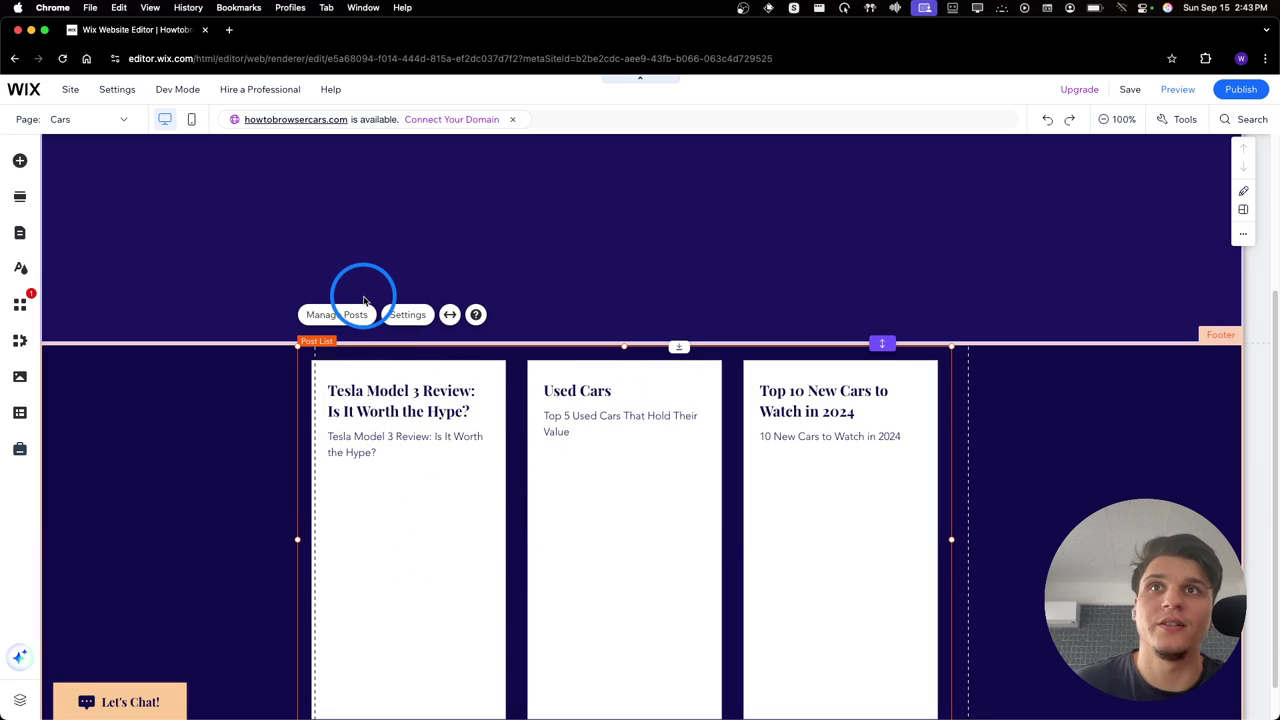
Assign the Used Cars category to the Tesla Model 3 Review post, publish the change and return to the editor
{"action": "left_click", "coordinate": [360, 316]}
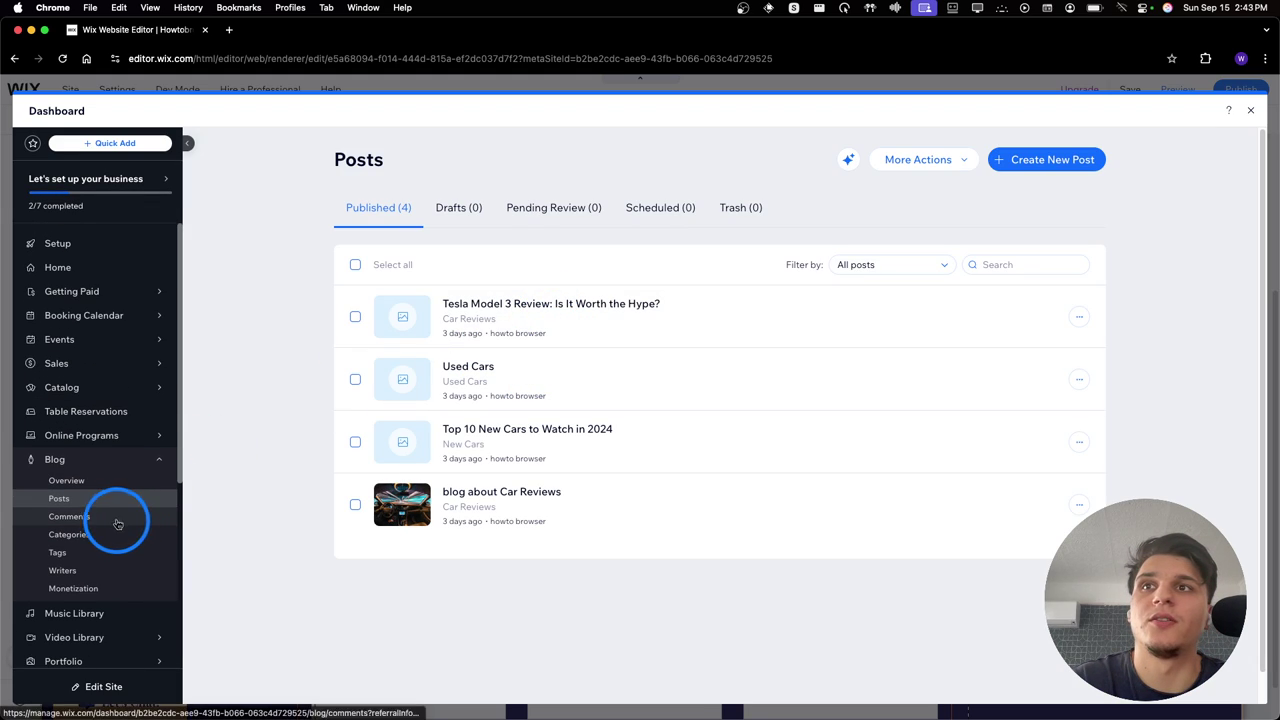
{"action": "left_click", "coordinate": [1022, 317]}
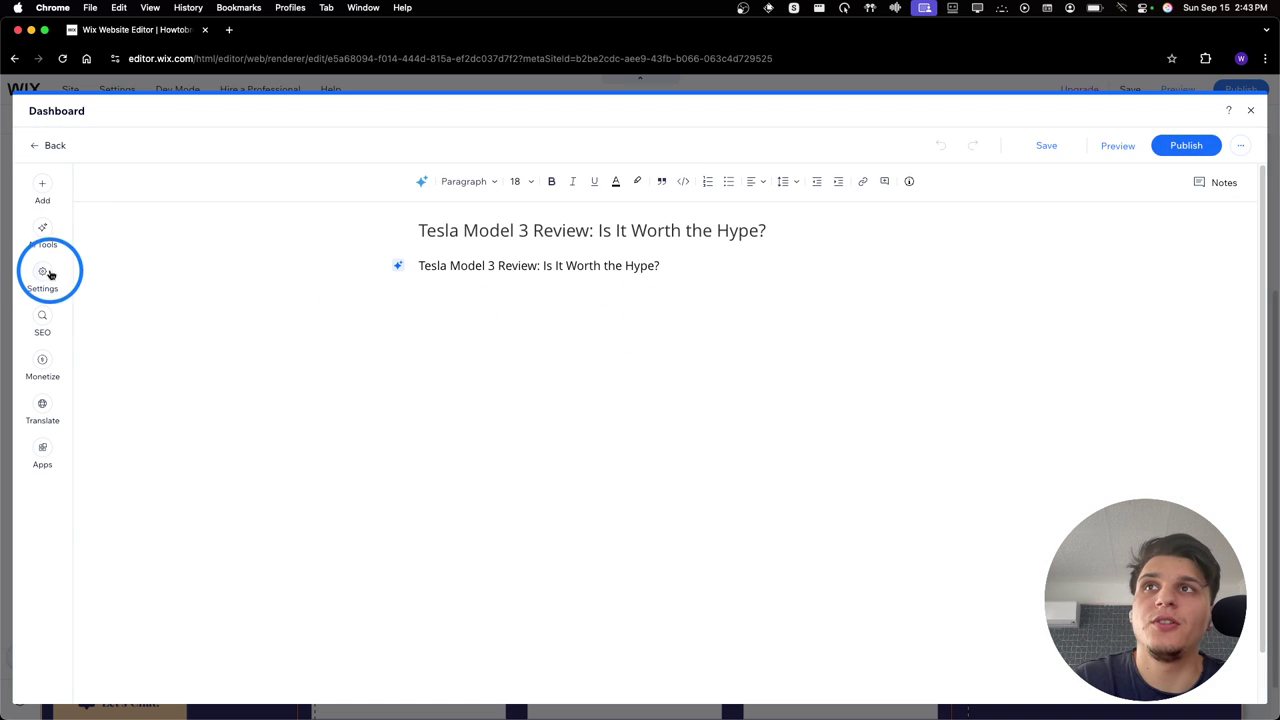
{"action": "left_click", "coordinate": [44, 270]}
{"action": "left_click", "coordinate": [166, 236]}
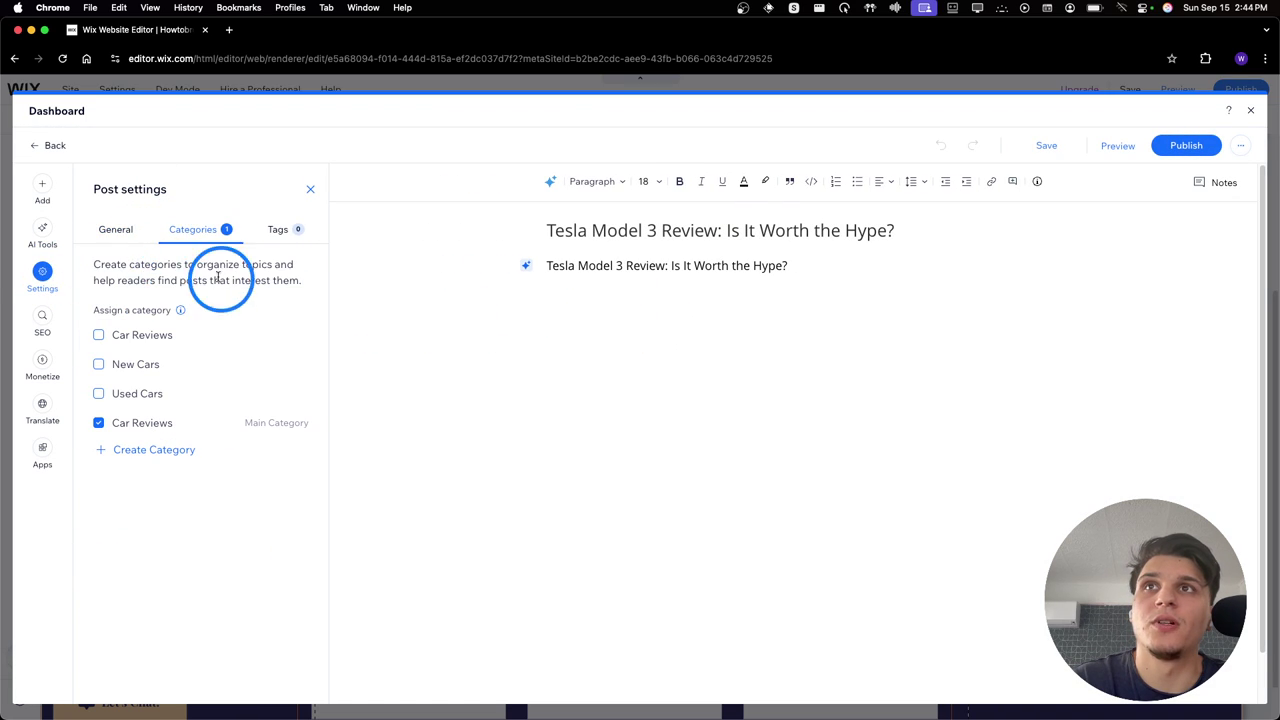
{"action": "left_click", "coordinate": [133, 390]}
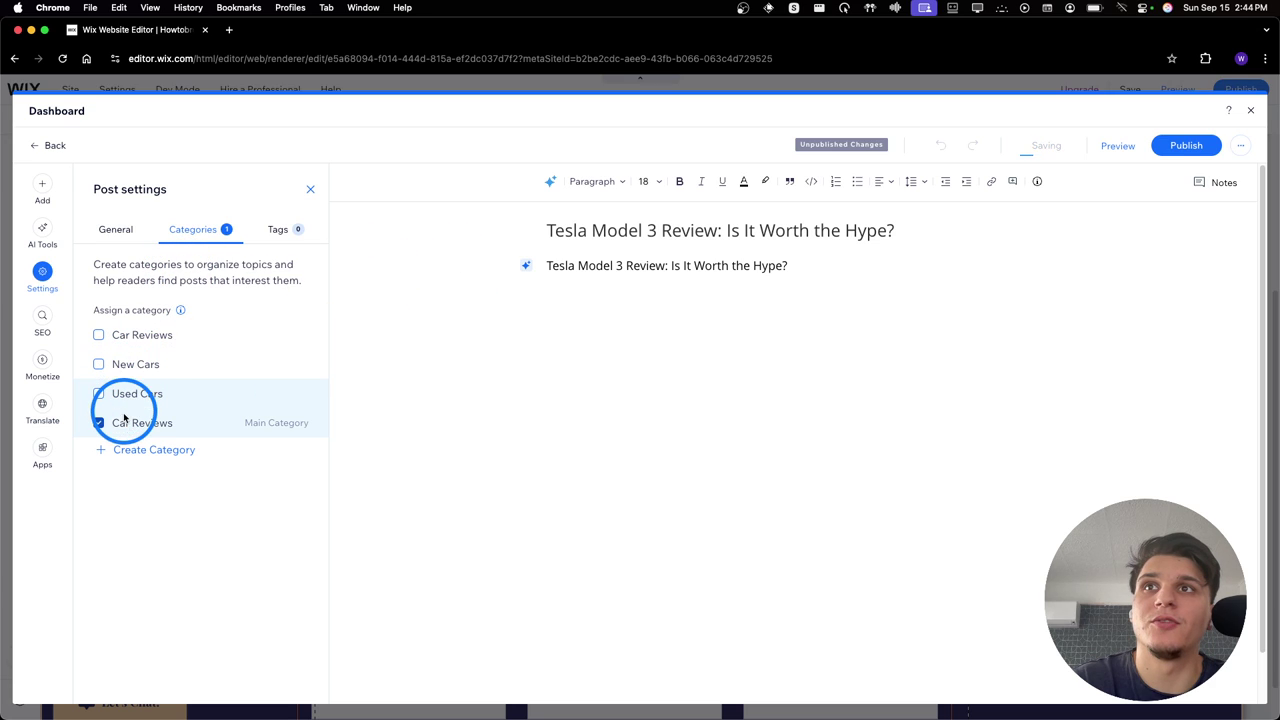
{"action": "left_click", "coordinate": [1165, 152]}
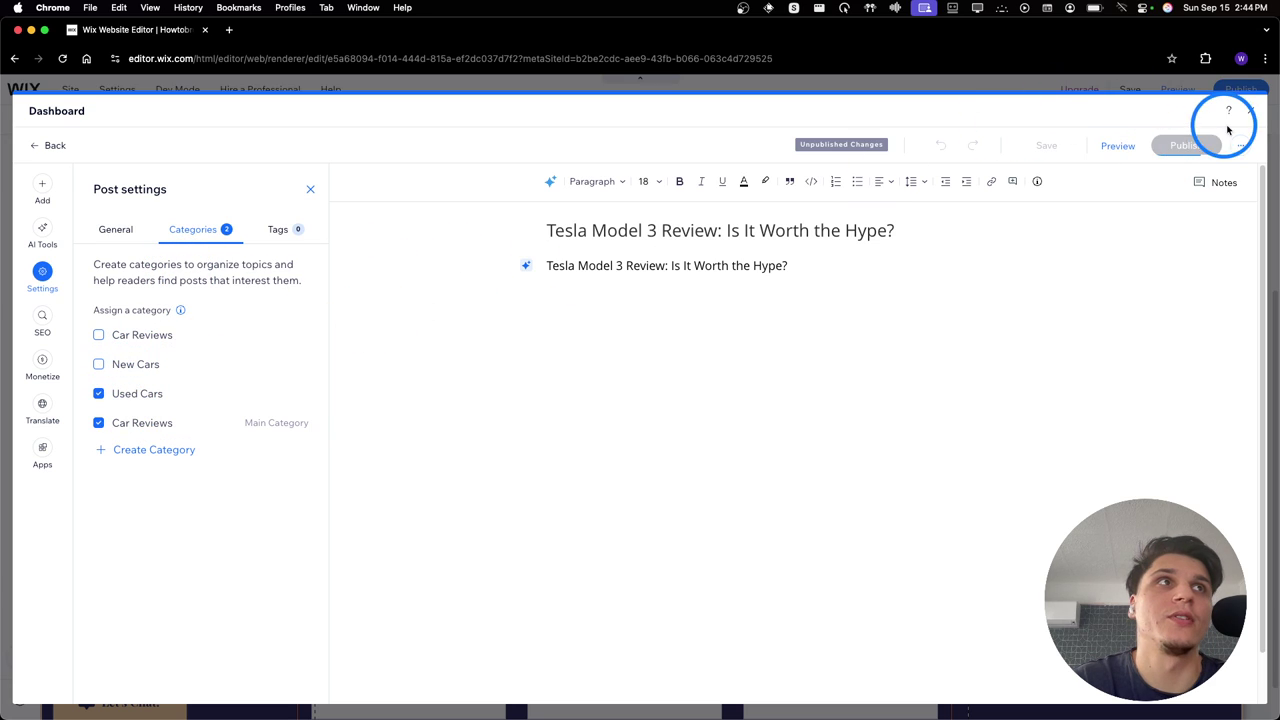
{"action": "left_click", "coordinate": [1250, 110]}
Stretch the three-column post list to full width, and delete it from the page
{"action": "left_click", "coordinate": [441, 334]}
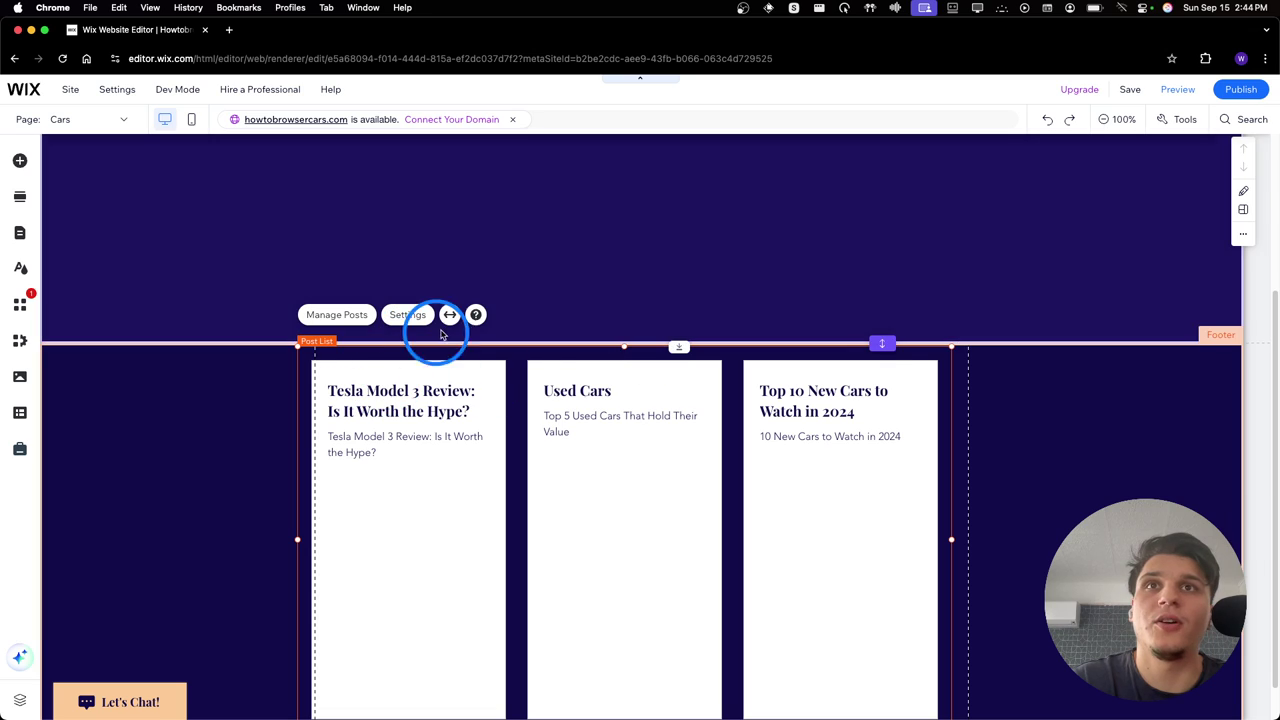
{"action": "left_click", "coordinate": [450, 316]}
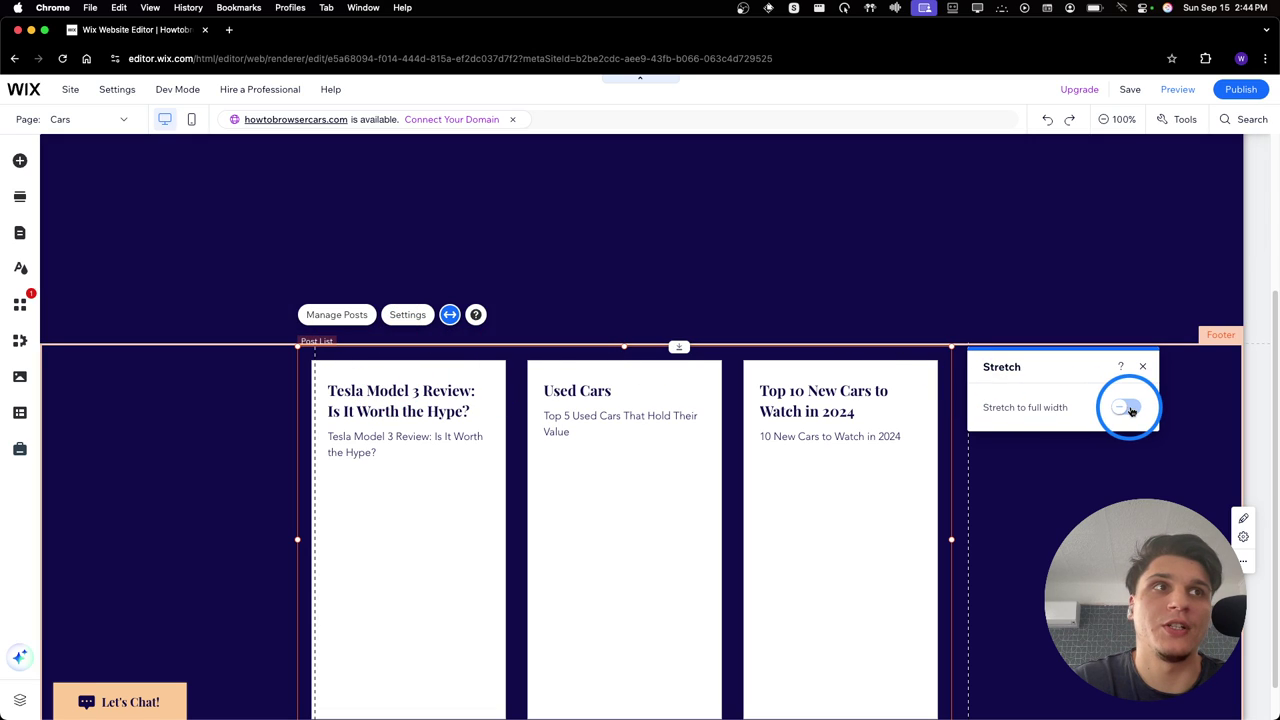
{"action": "left_click", "coordinate": [1128, 406]}
{"action": "left_click", "coordinate": [1142, 367]}
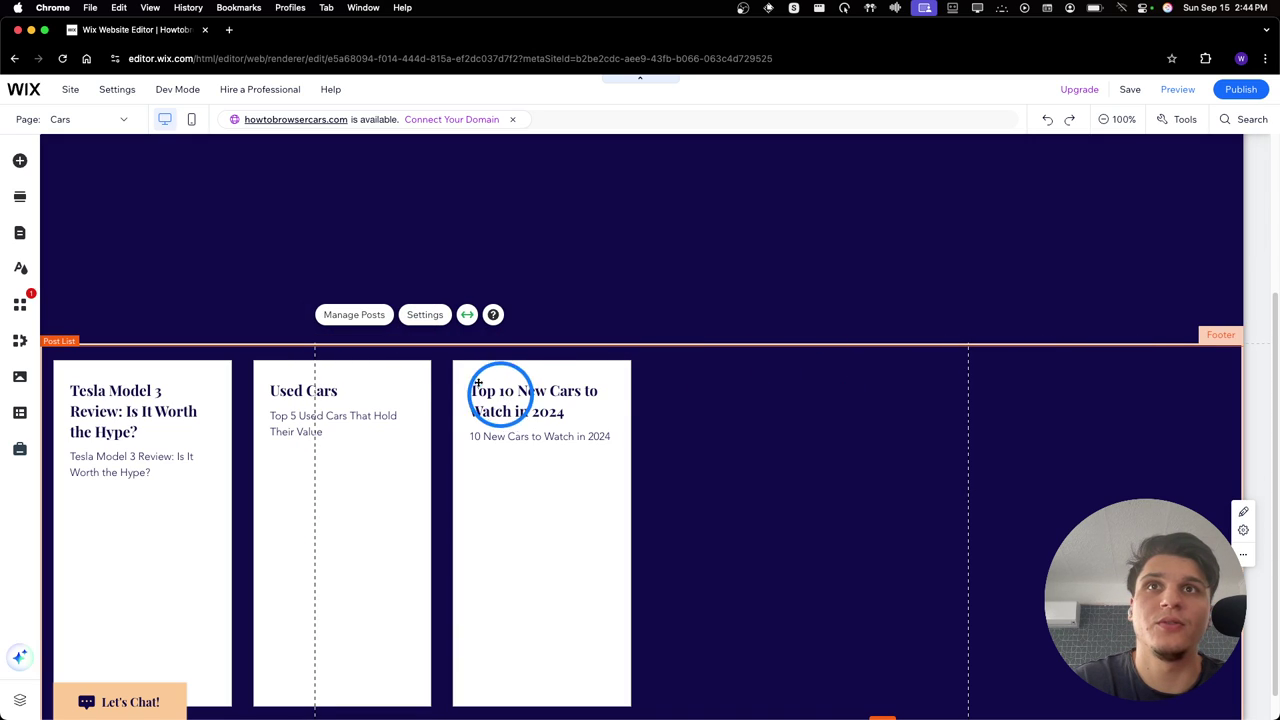
{"action": "key", "text": "Delete"}
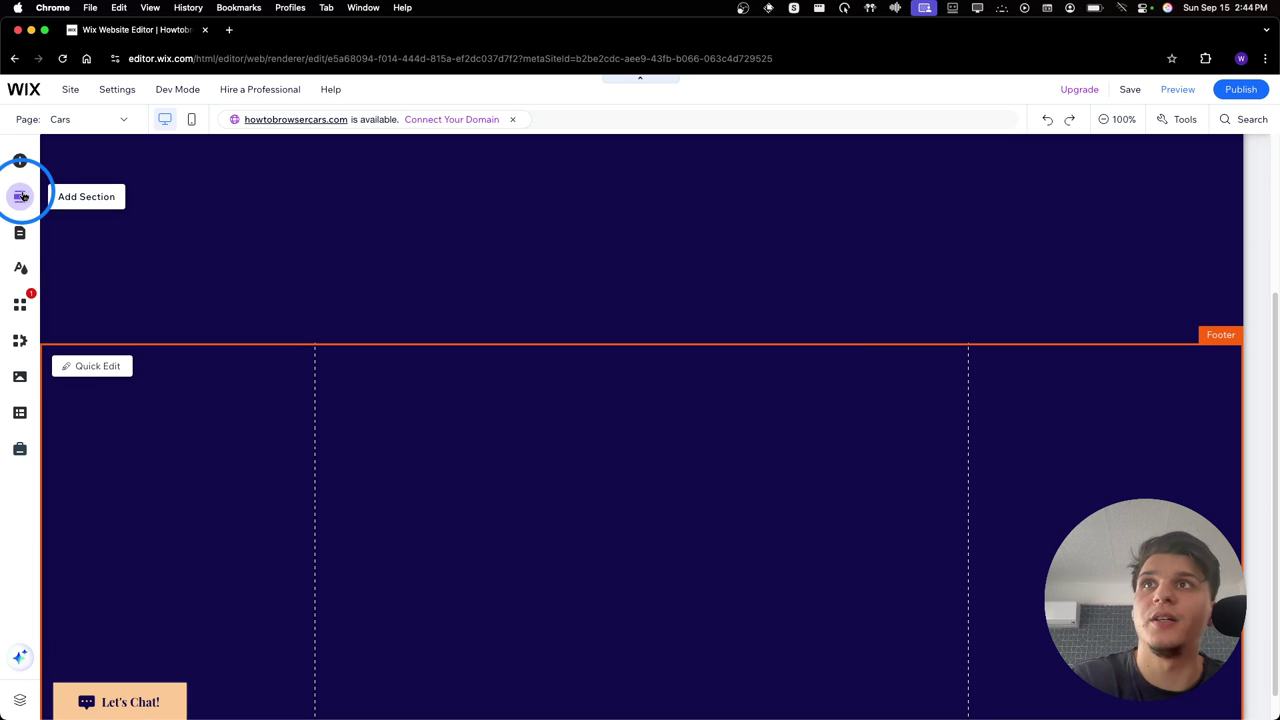
Add the blog's sidebar post list with small side thumbnails to the Cars page
{"action": "left_click", "coordinate": [20, 161]}
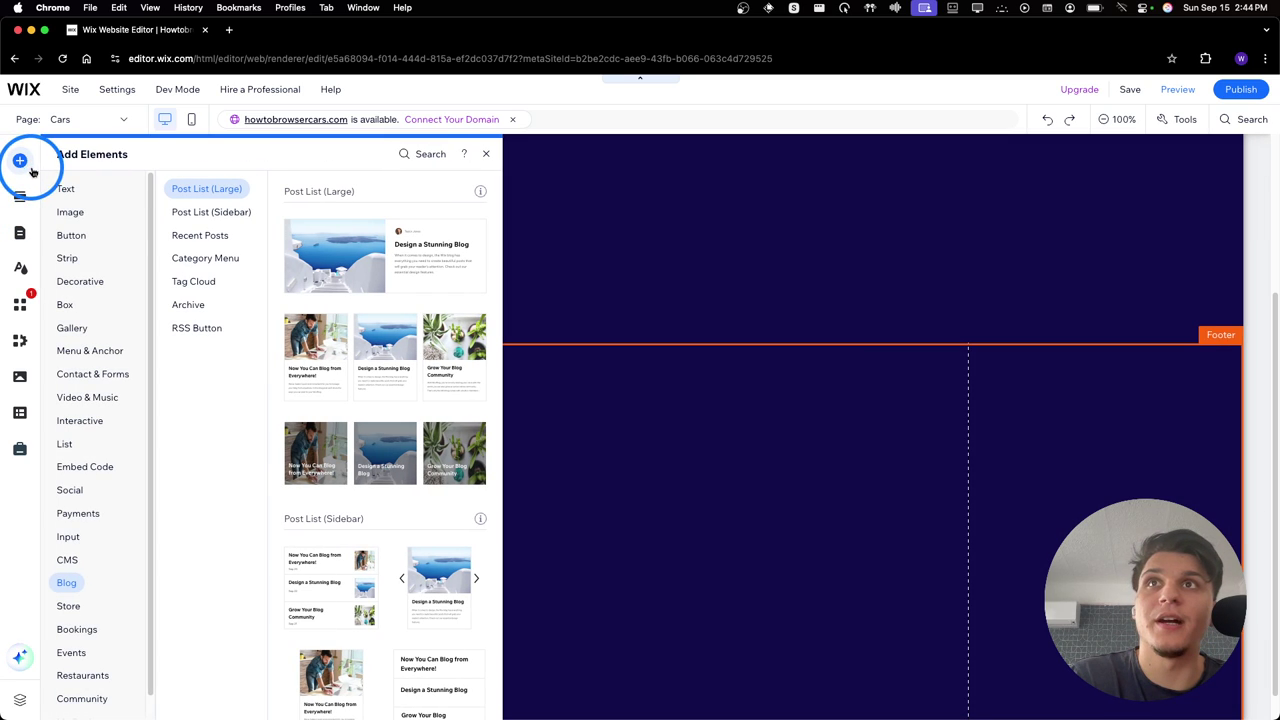
{"action": "left_click", "coordinate": [200, 235]}
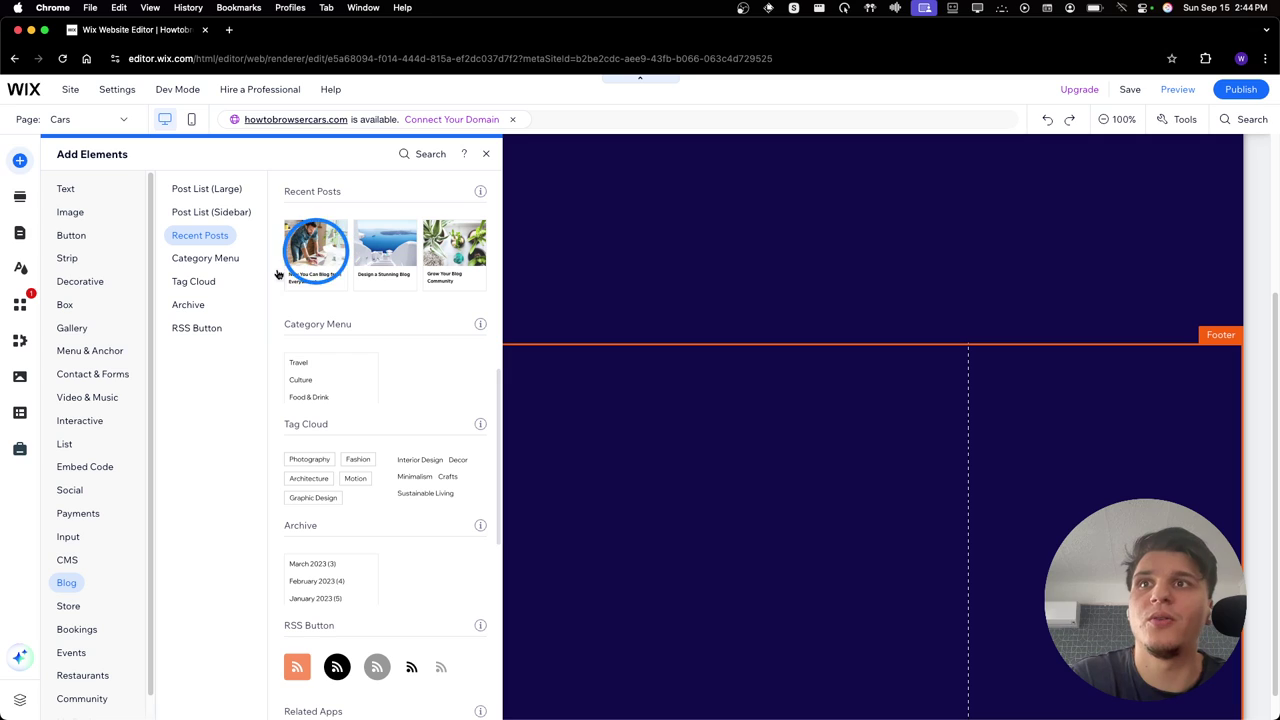
{"action": "scroll", "coordinate": [400, 348], "scroll_direction": "down", "scroll_amount": 3}
{"action": "scroll", "coordinate": [400, 348], "scroll_direction": "up", "scroll_amount": 7}
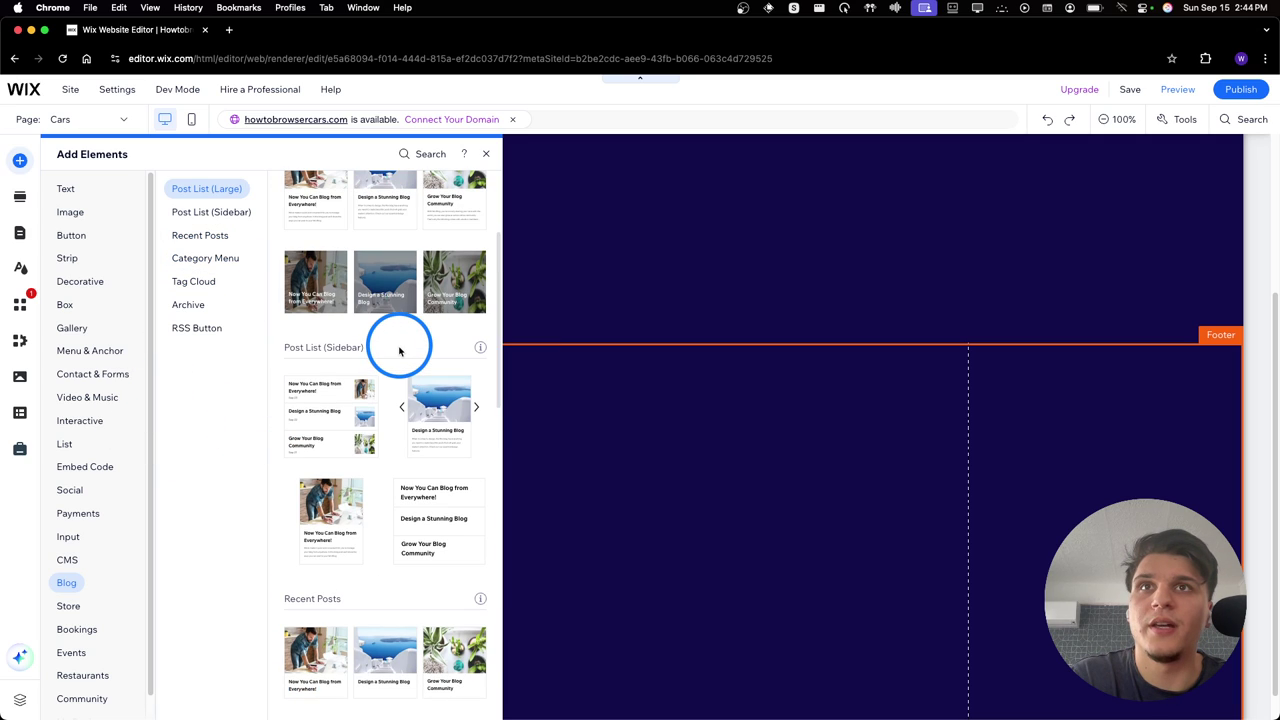
{"action": "left_click", "coordinate": [336, 396]}
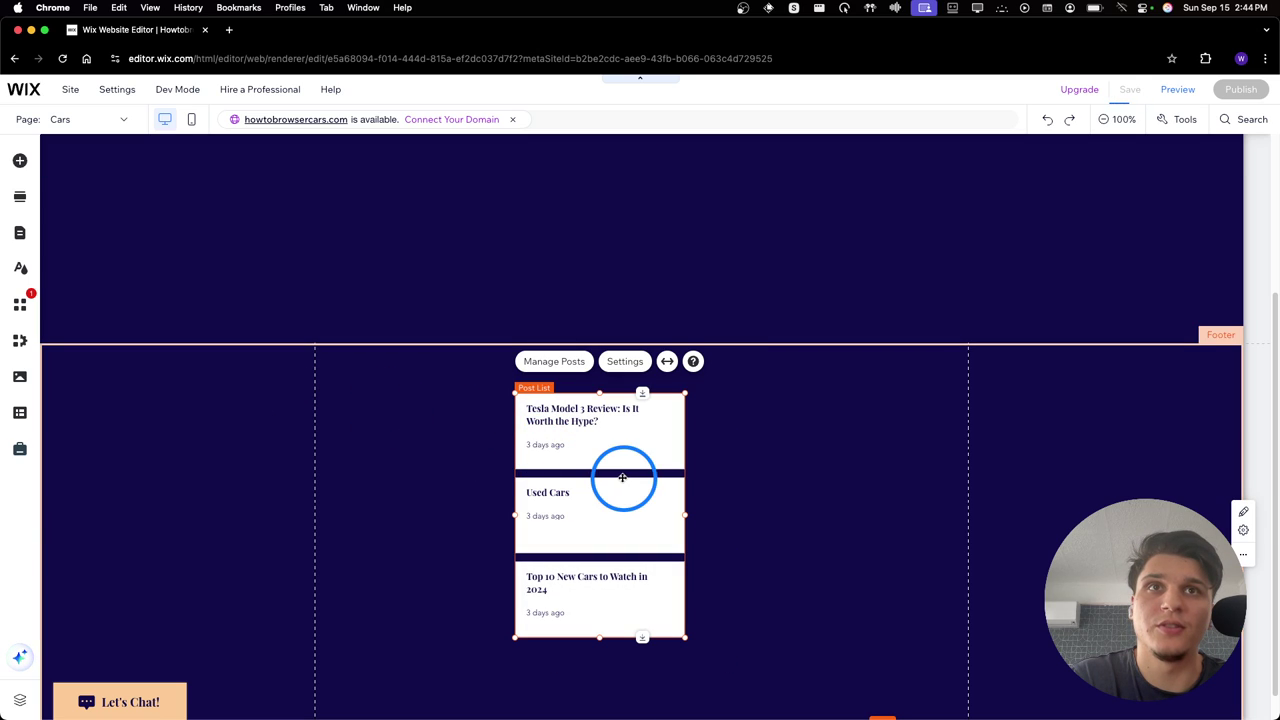
Limit the sidebar post list to the first Car Reviews category in its settings
{"action": "left_click", "coordinate": [616, 370]}
{"action": "left_click", "coordinate": [386, 337]}
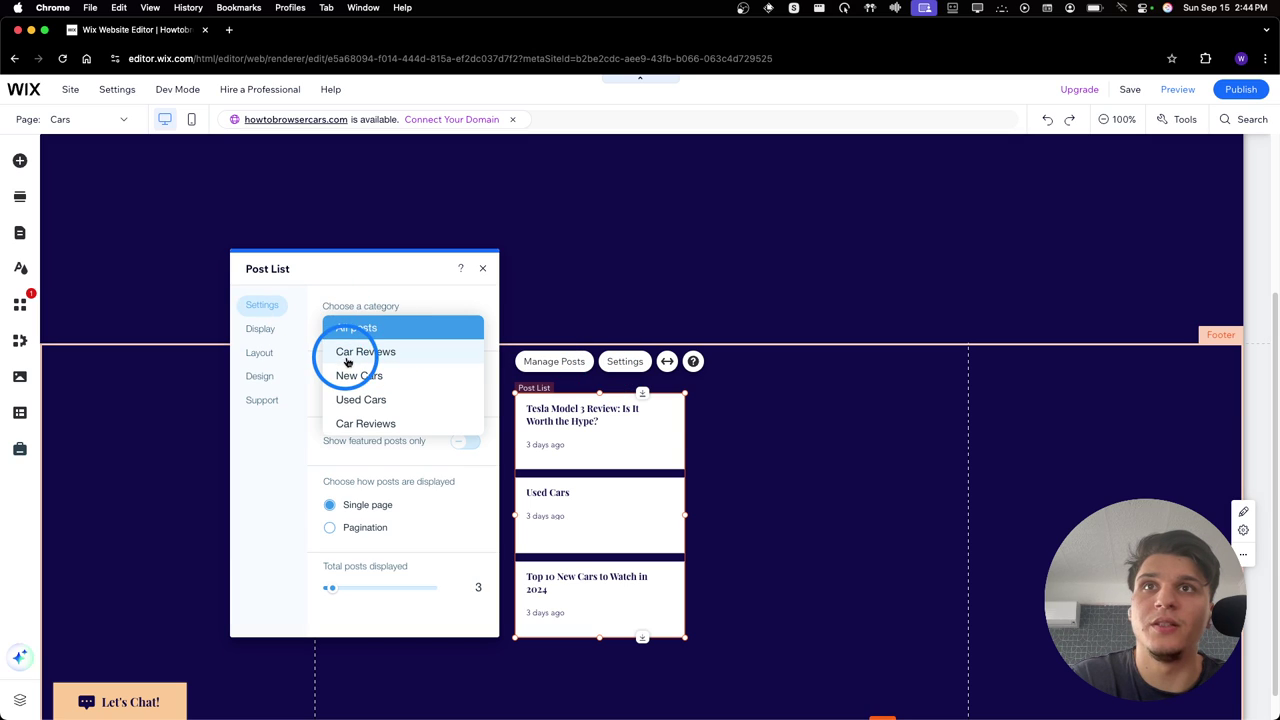
{"action": "left_click", "coordinate": [347, 362]}
Widen the sidebar post list and position it just below the Welcome section
{"action": "left_click_drag", "start_coordinate": [600, 495], "coordinate": [580, 300]}
{"action": "left_click_drag", "start_coordinate": [666, 303], "coordinate": [866, 463]}
{"action": "left_click", "coordinate": [723, 360]}
{"action": "left_click_drag", "start_coordinate": [649, 429], "coordinate": [538, 405]}
Replace the SUBSCRIBE heading with "car reviews cat"
{"action": "left_click", "coordinate": [414, 237]}
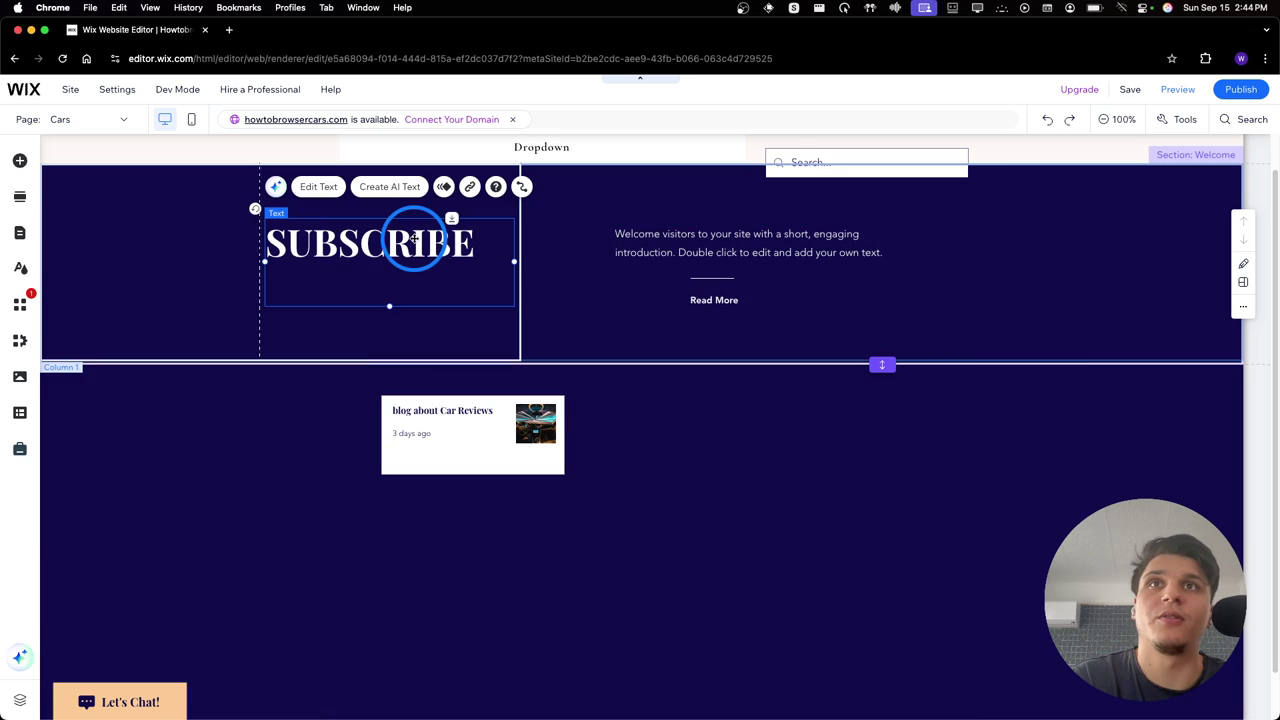
{"action": "double_click", "coordinate": [414, 238]}
{"action": "type", "text": "C"}
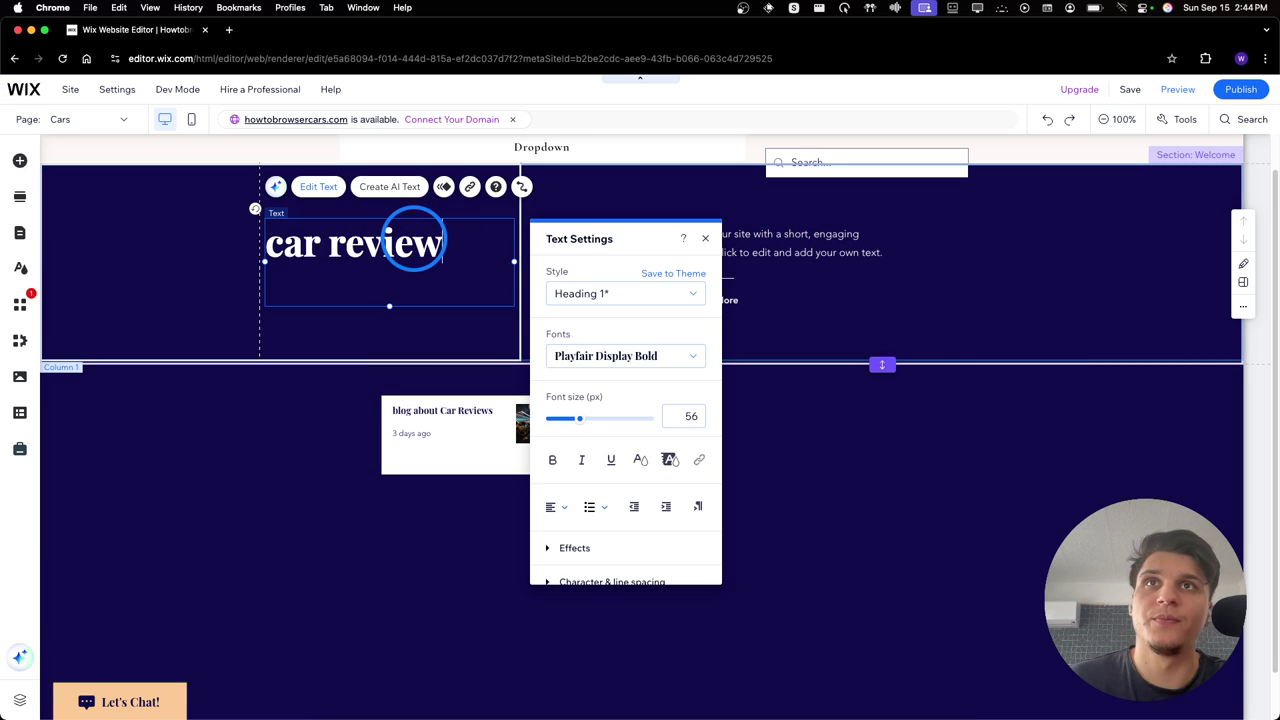
{"action": "type", "text": "ar reviews cat"}
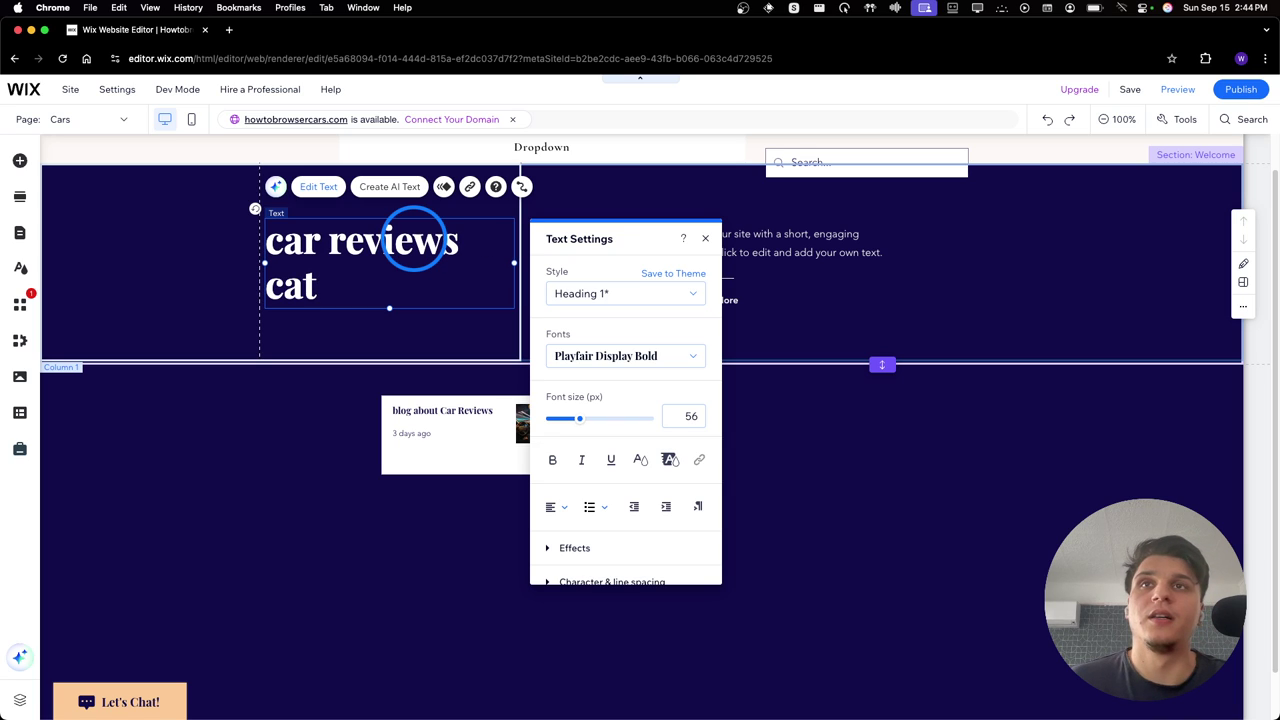
{"action": "left_click", "coordinate": [162, 299]}
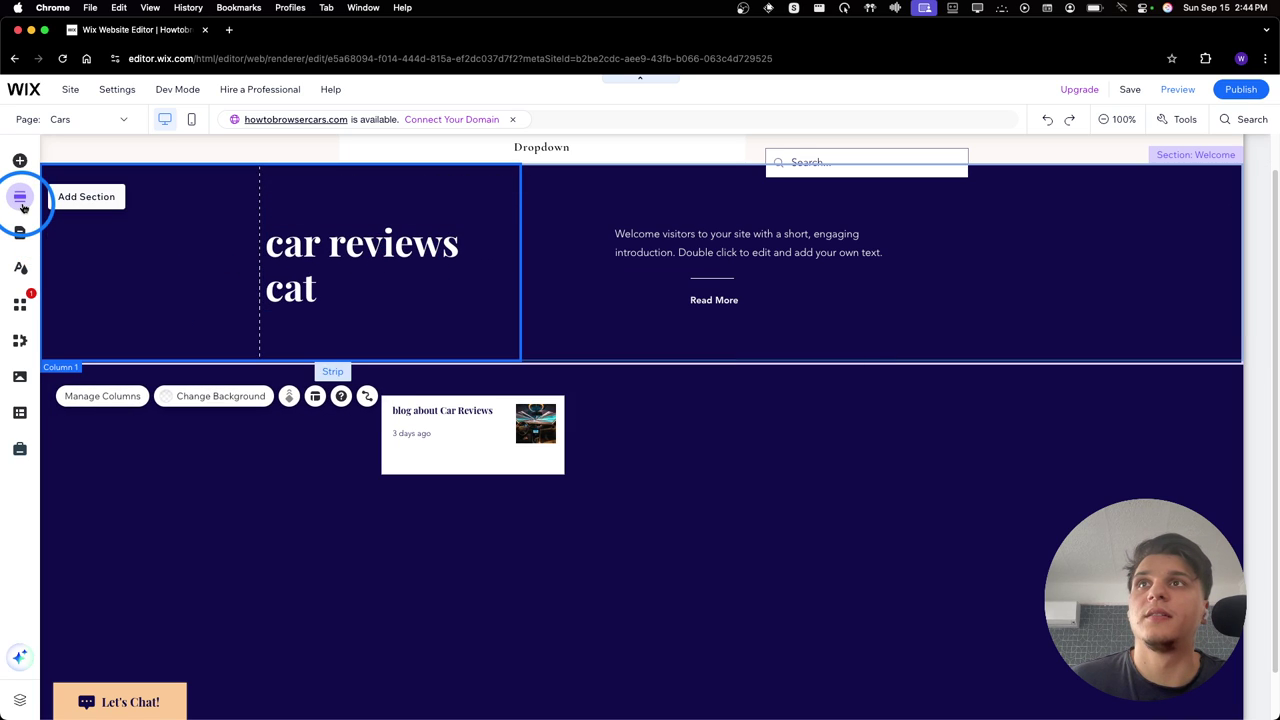
Add the single-column large blog post list, shown as wide cards, below the Welcome section
{"action": "left_click", "coordinate": [20, 197]}
{"action": "left_click", "coordinate": [19, 160]}
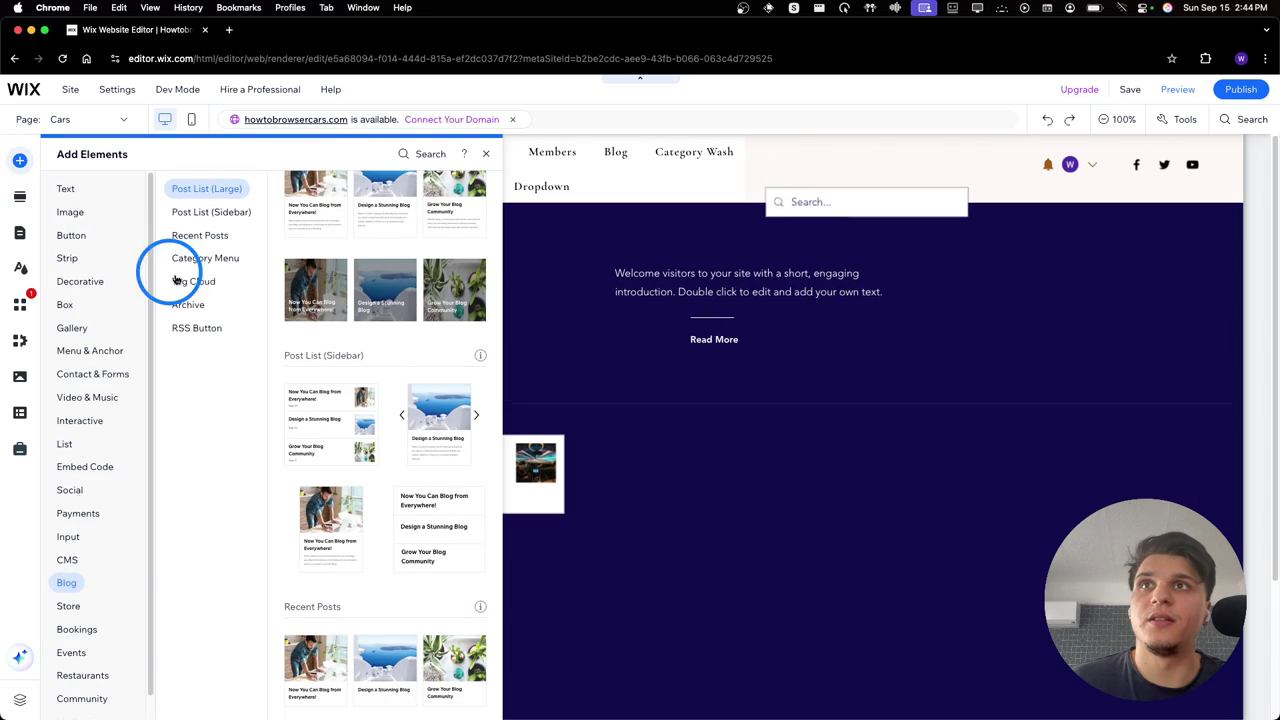
{"action": "left_click", "coordinate": [220, 258]}
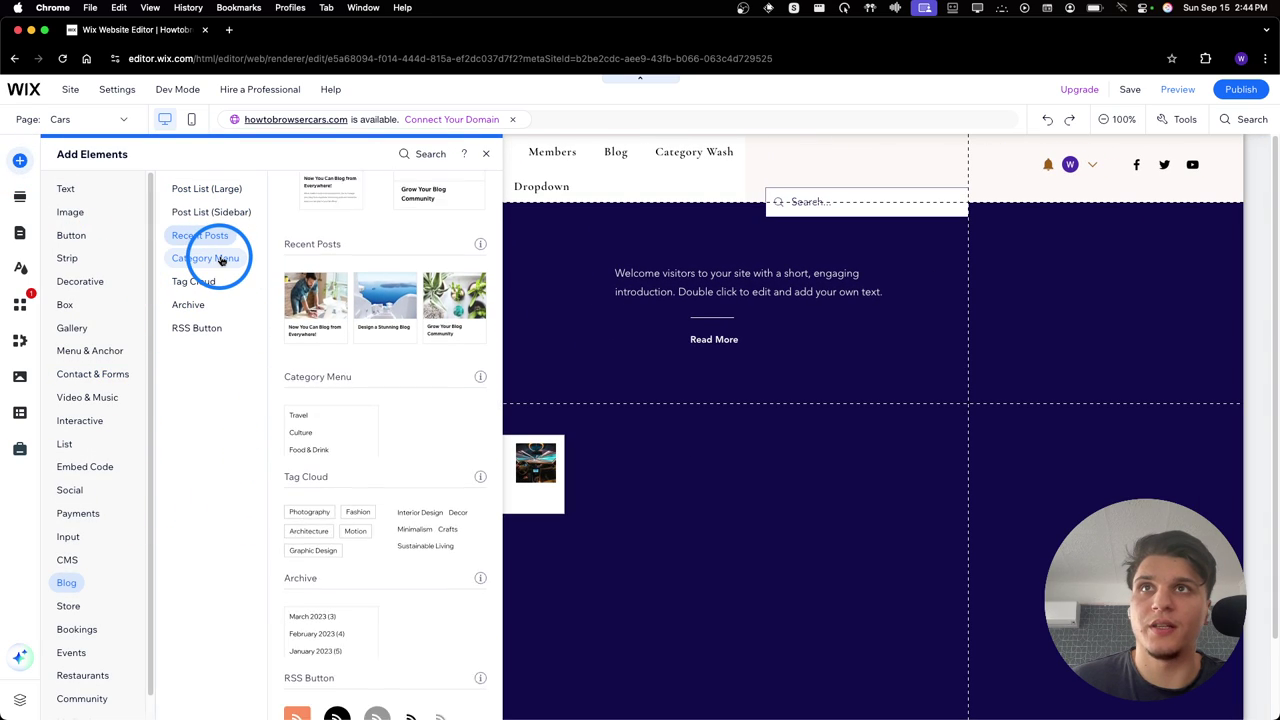
{"action": "scroll", "coordinate": [428, 371], "scroll_direction": "down", "scroll_amount": 5}
{"action": "scroll", "coordinate": [428, 371], "scroll_direction": "up", "scroll_amount": 3}
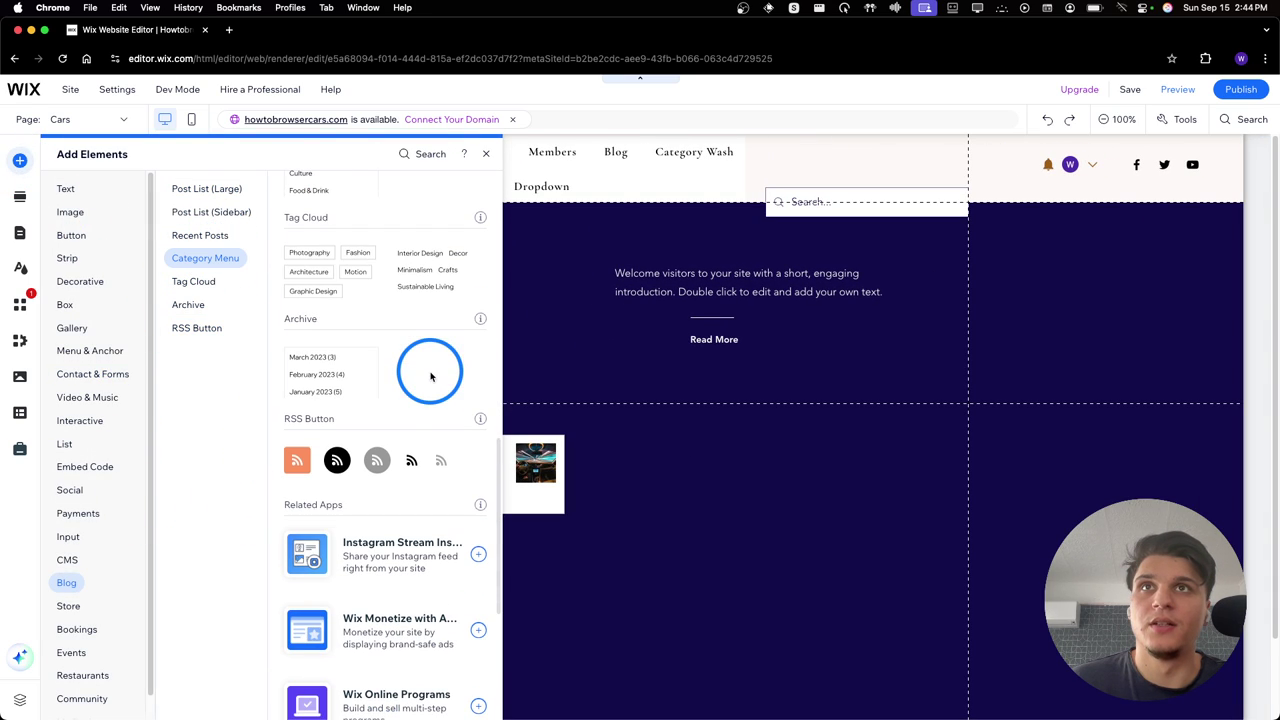
{"action": "scroll", "coordinate": [430, 370], "scroll_direction": "up", "scroll_amount": 5}
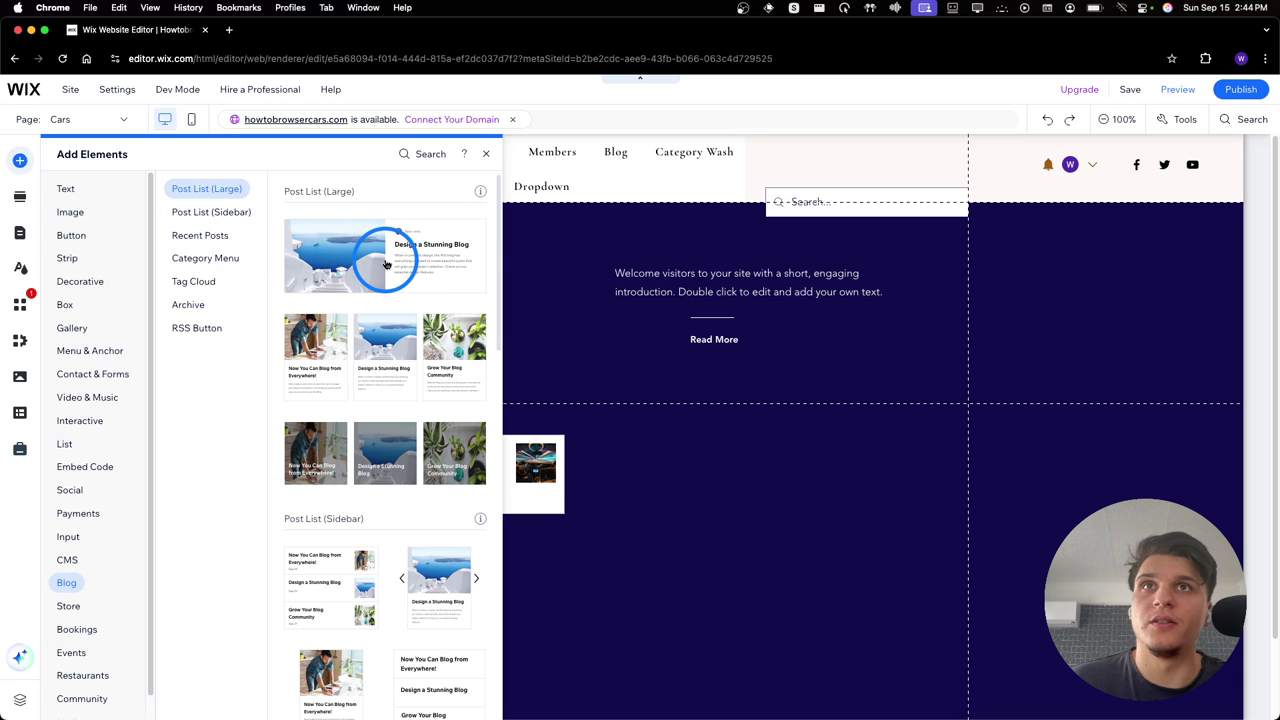
{"action": "left_click_drag", "start_coordinate": [386, 263], "coordinate": [635, 575]}
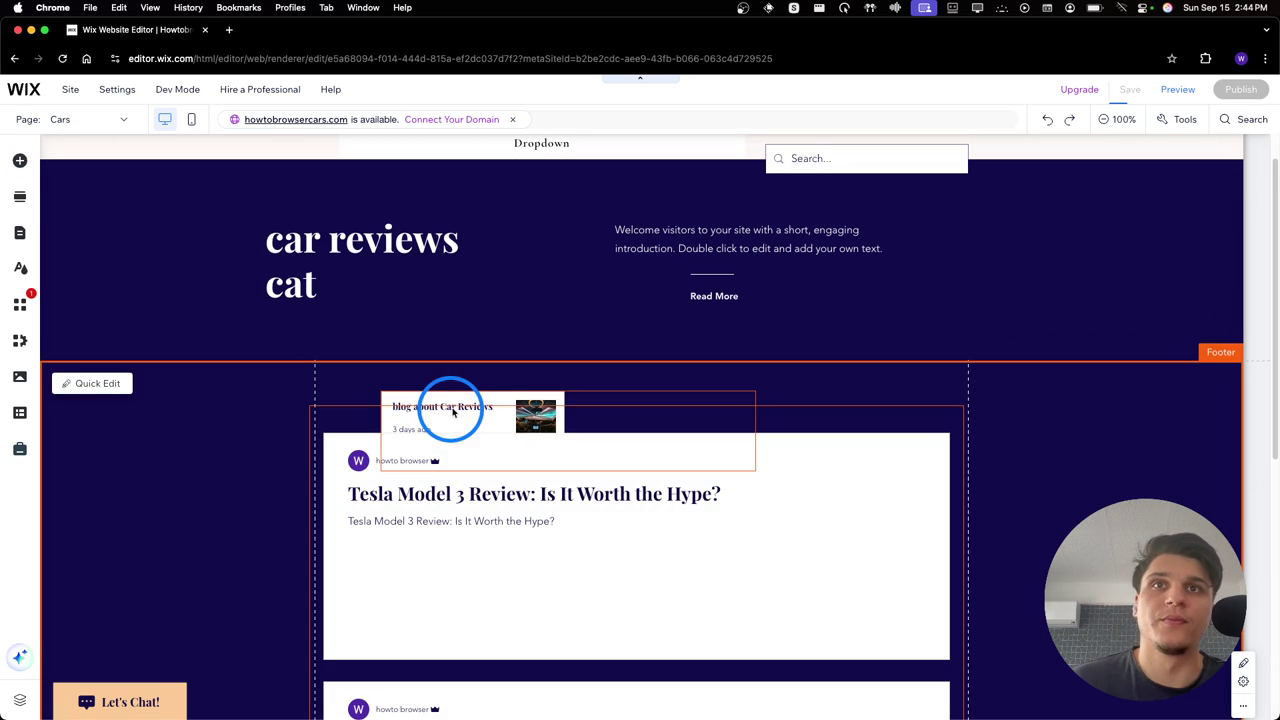
Delete the small sidebar post list and align the large post list within the page gridlines
{"action": "left_click", "coordinate": [455, 405]}
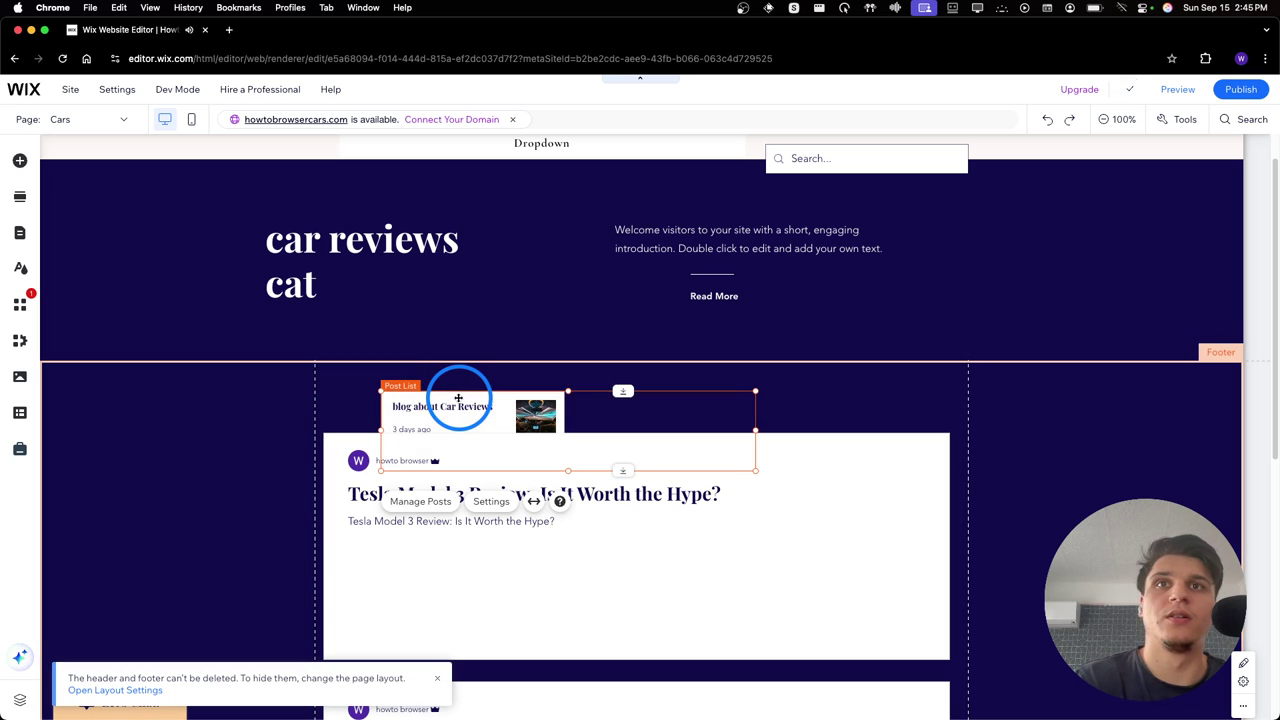
{"action": "left_click_drag", "start_coordinate": [458, 398], "coordinate": [495, 458]}
{"action": "scroll", "coordinate": [471, 451], "scroll_direction": "down", "scroll_amount": 5}
{"action": "scroll", "coordinate": [560, 435], "scroll_direction": "up", "scroll_amount": 3}
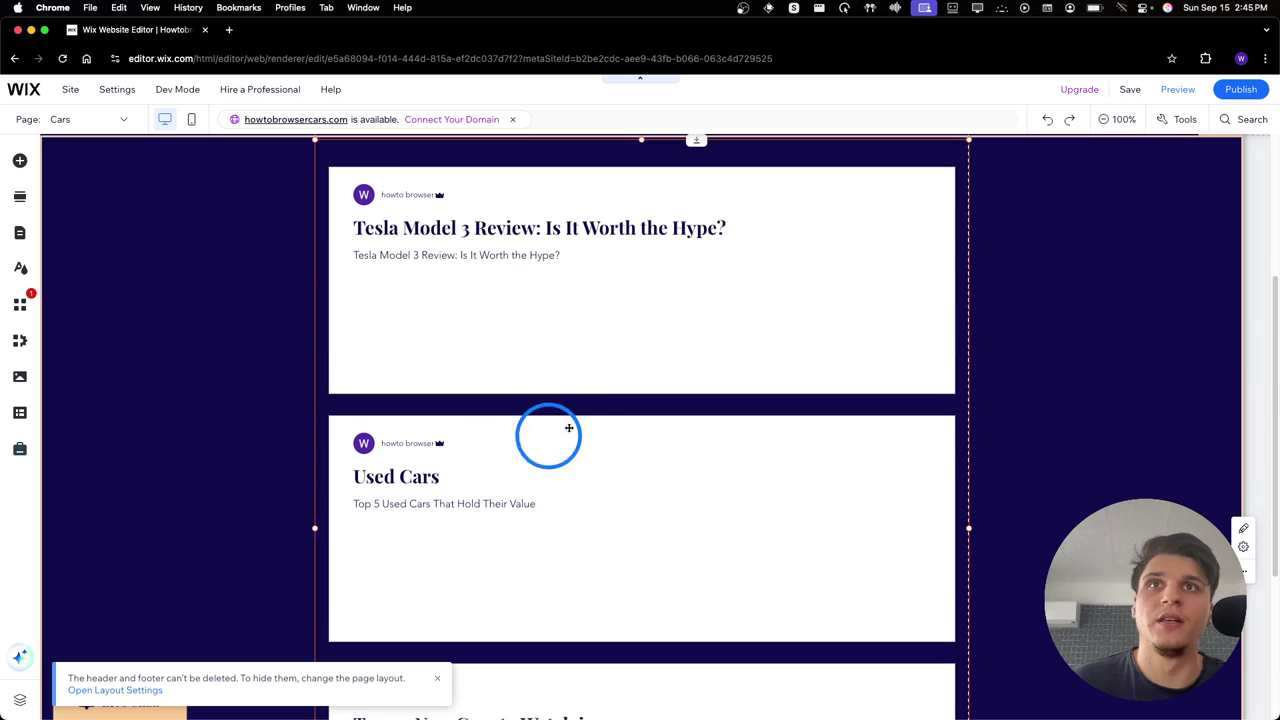
{"action": "scroll", "coordinate": [569, 428], "scroll_direction": "up", "scroll_amount": 3}
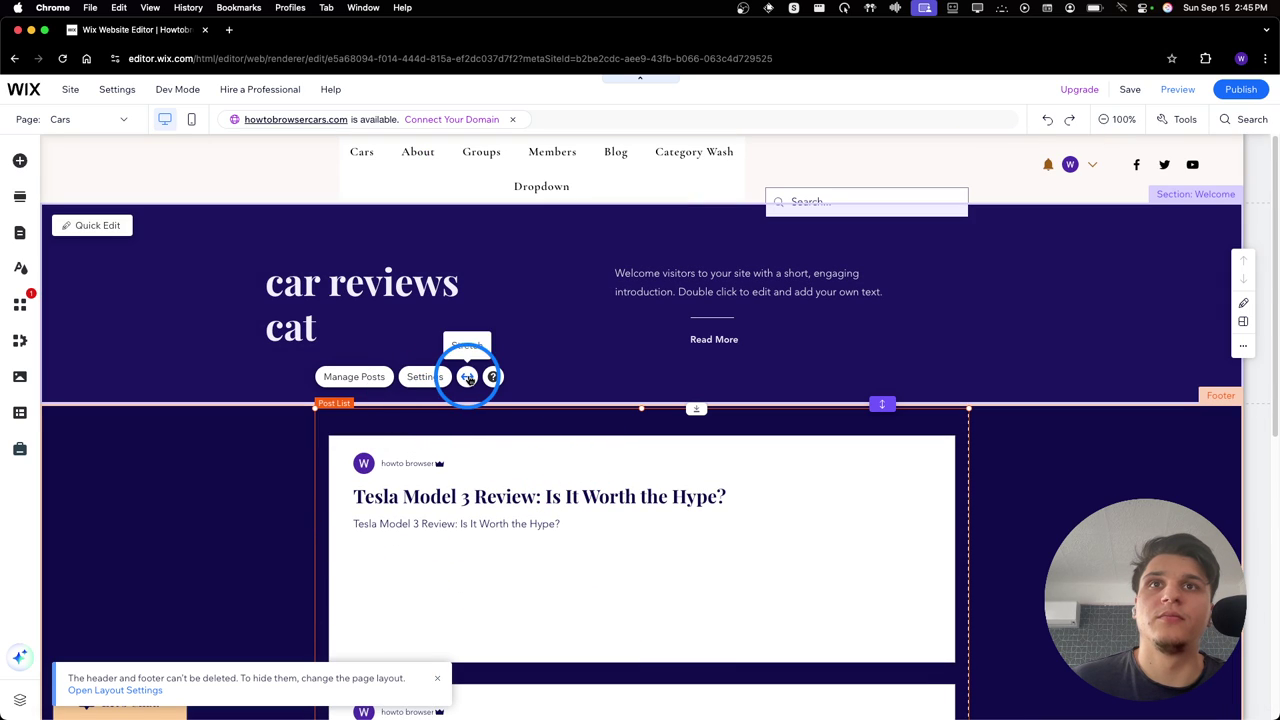
Filter the large post list to show only the Car Reviews category
{"action": "left_click", "coordinate": [118, 223]}
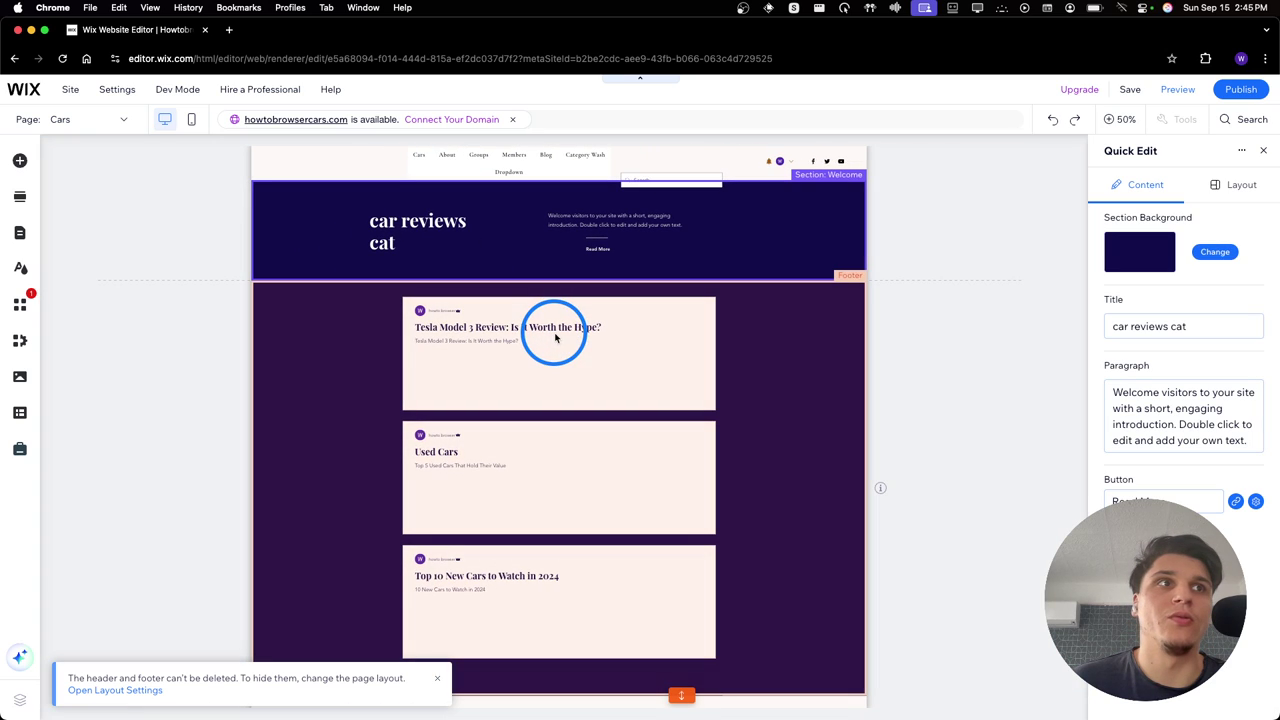
{"action": "left_click", "coordinate": [563, 356]}
{"action": "left_click", "coordinate": [1205, 246]}
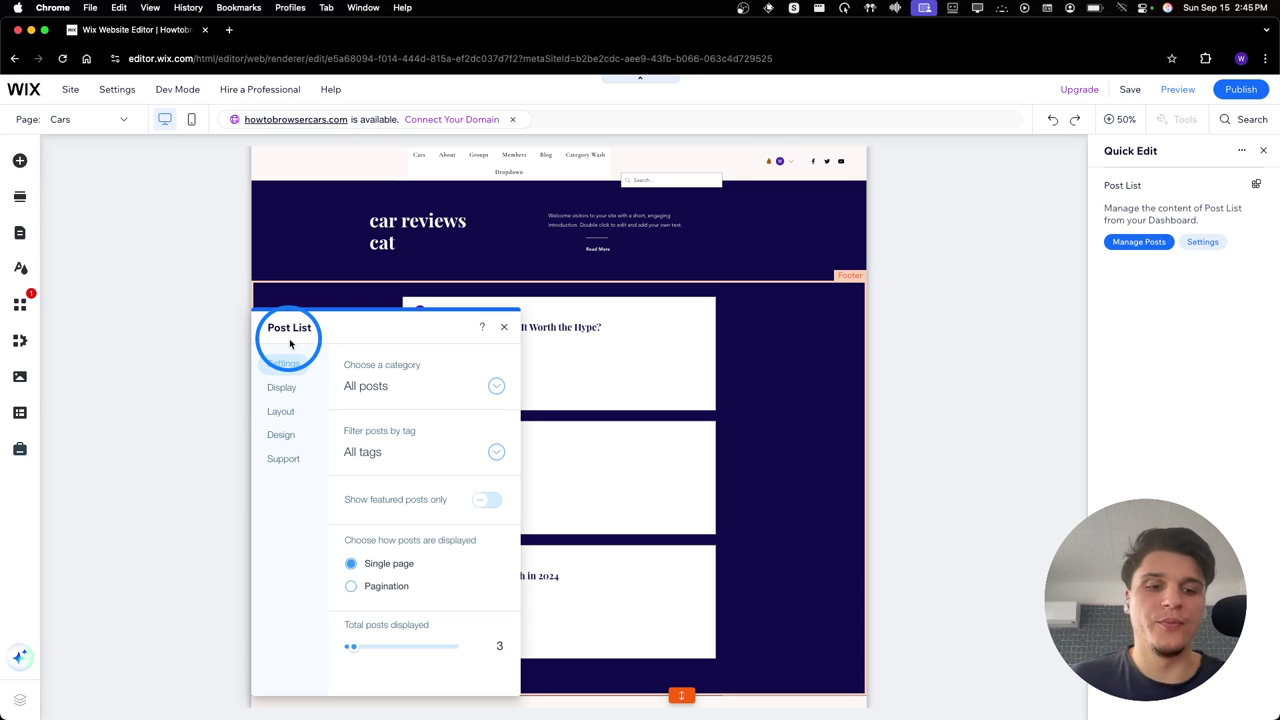
{"action": "left_click", "coordinate": [354, 382]}
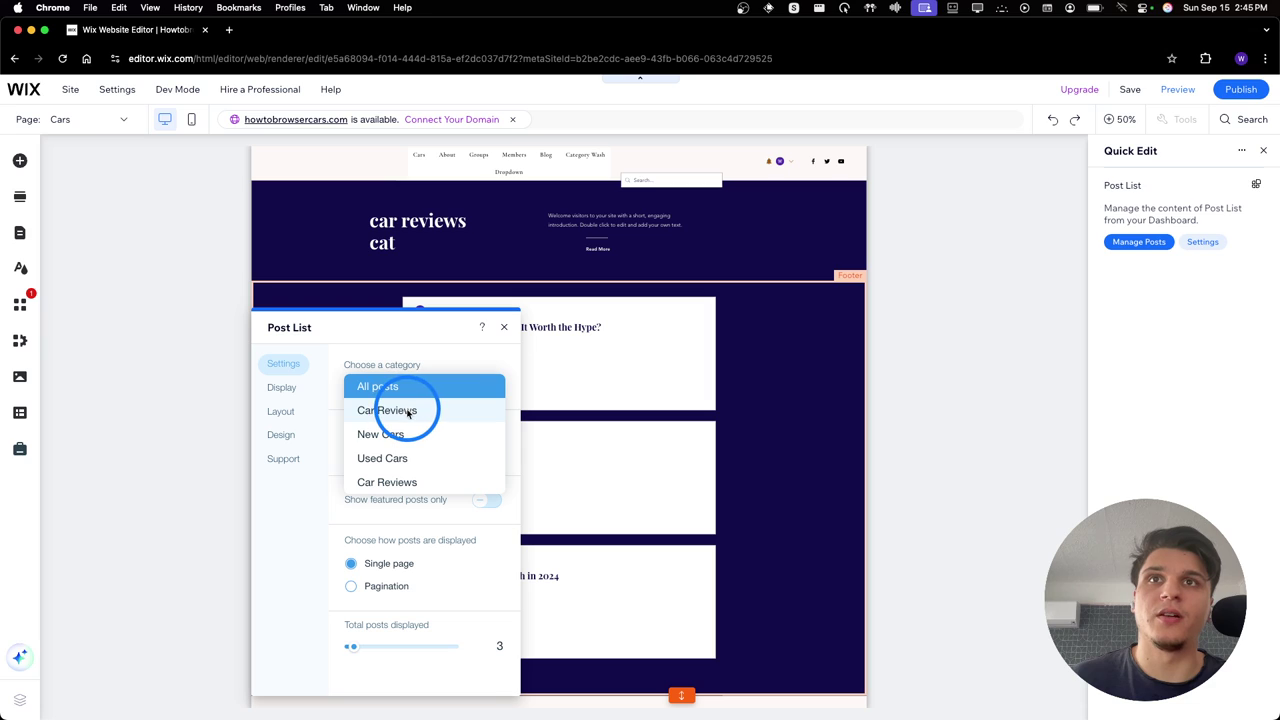
{"action": "left_click", "coordinate": [400, 411]}
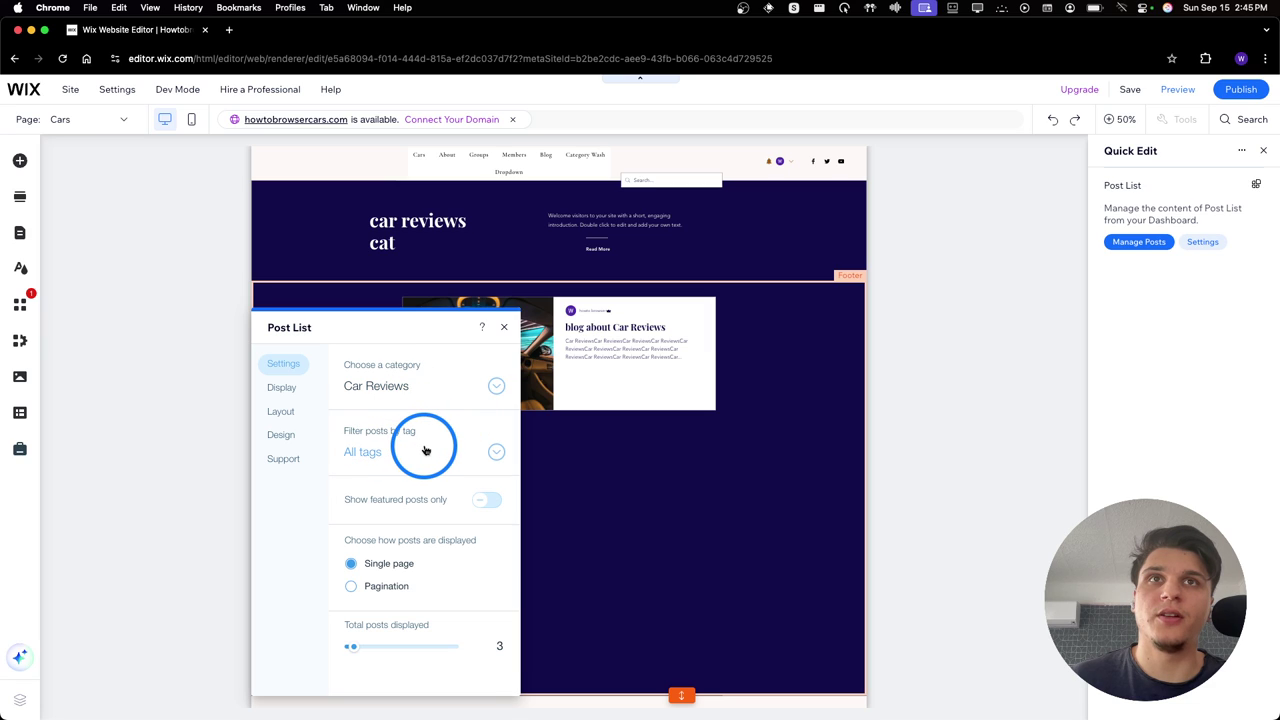
Check the post list's tag filter, keep all tags, and set the total posts displayed to 9
{"action": "left_click", "coordinate": [424, 450]}
{"action": "left_click", "coordinate": [418, 414]}
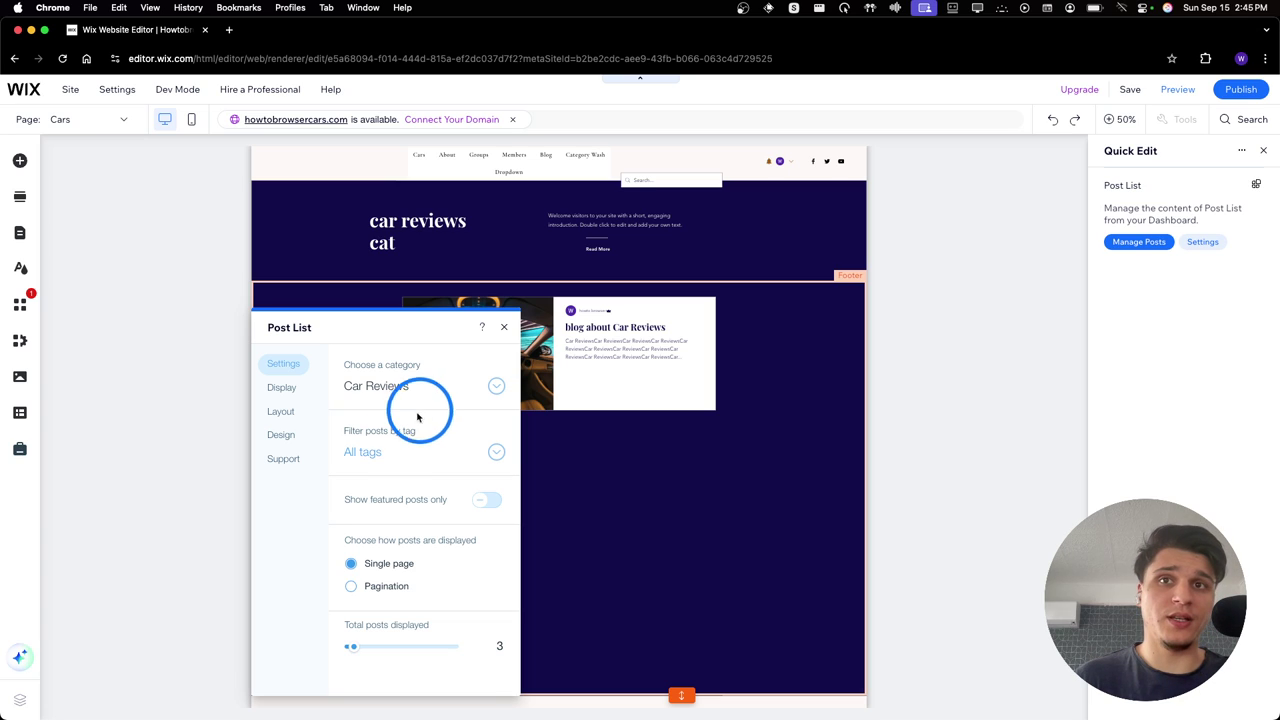
{"action": "left_click", "coordinate": [363, 648]}
{"action": "left_click_drag", "start_coordinate": [380, 649], "coordinate": [396, 649]}
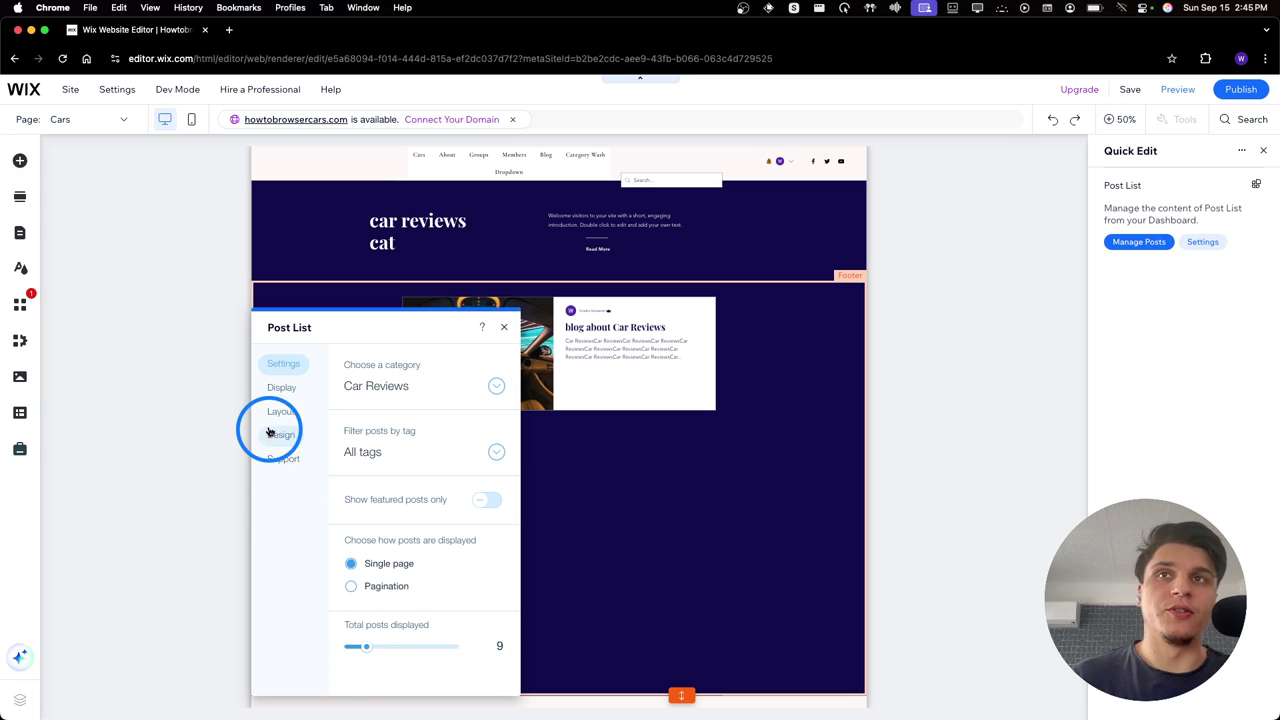
Show the publish date, reading time, comment counter, view counter and like counter on the post list, leaving the category label off
{"action": "left_click", "coordinate": [281, 388]}
{"action": "left_click", "coordinate": [405, 348]}
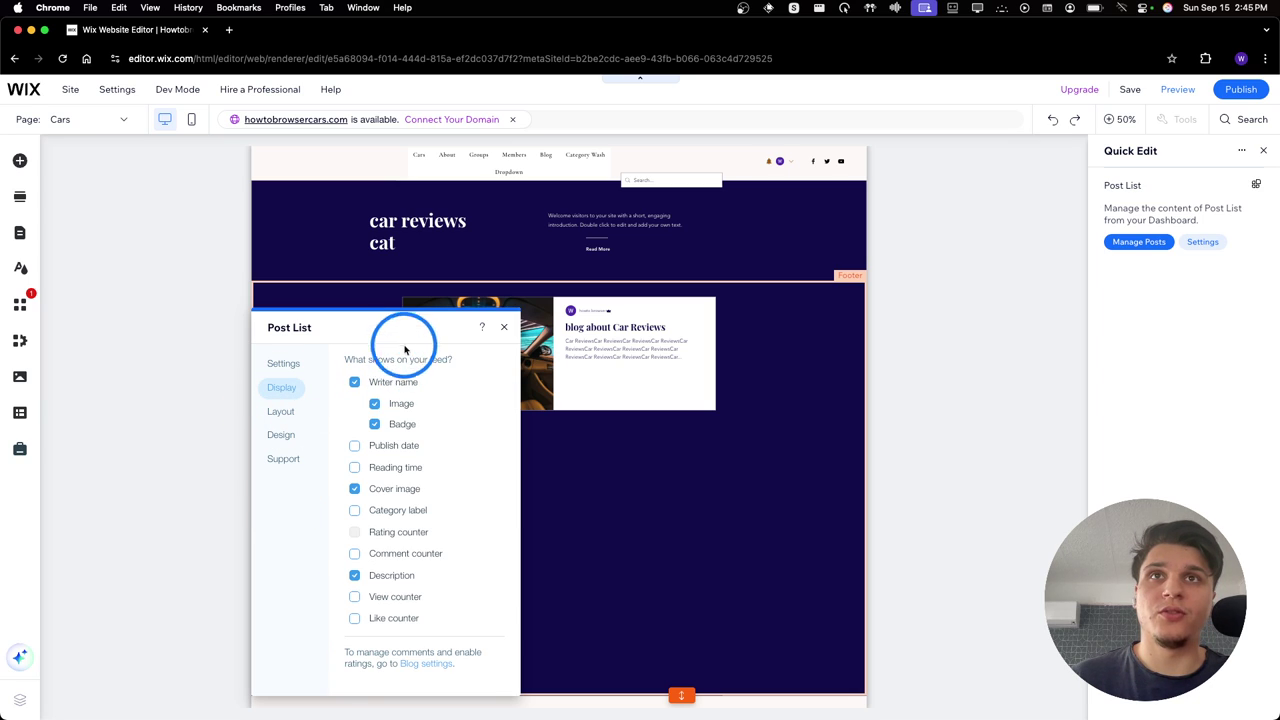
{"action": "left_click_drag", "start_coordinate": [406, 324], "coordinate": [230, 248]}
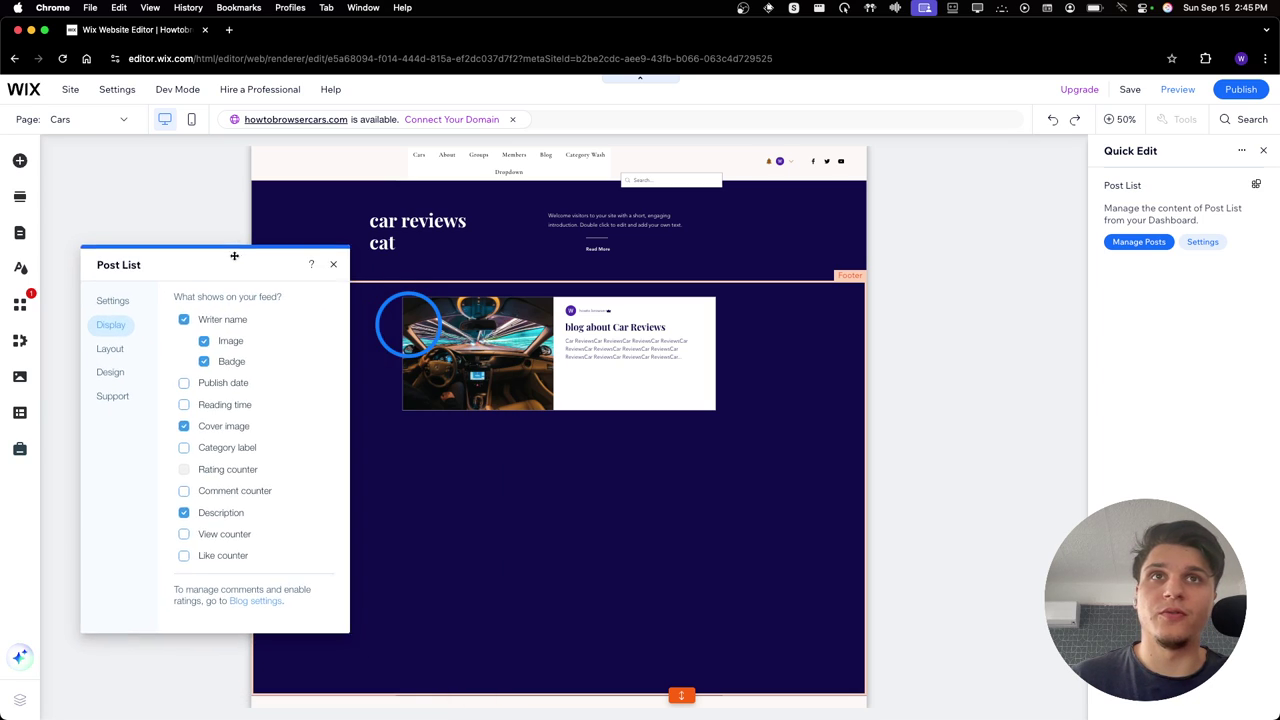
{"action": "left_click", "coordinate": [243, 391]}
{"action": "left_click", "coordinate": [590, 337]}
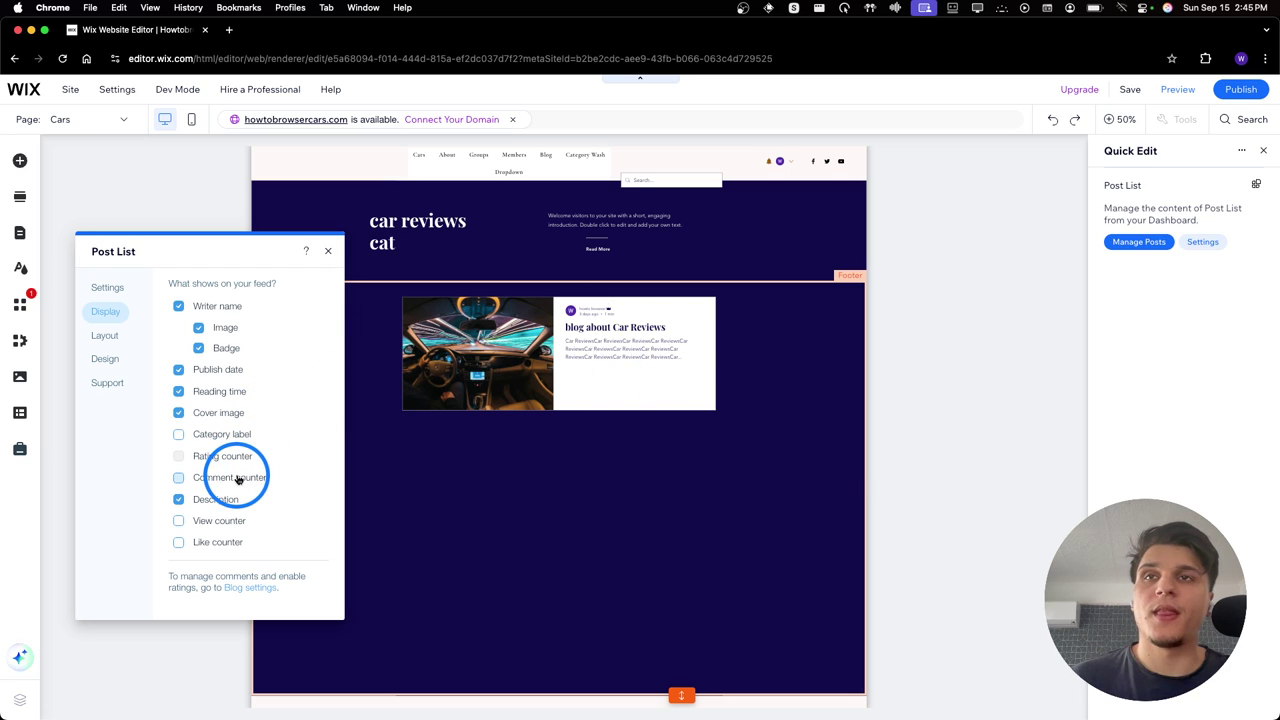
{"action": "left_click", "coordinate": [222, 436]}
{"action": "left_click", "coordinate": [222, 438]}
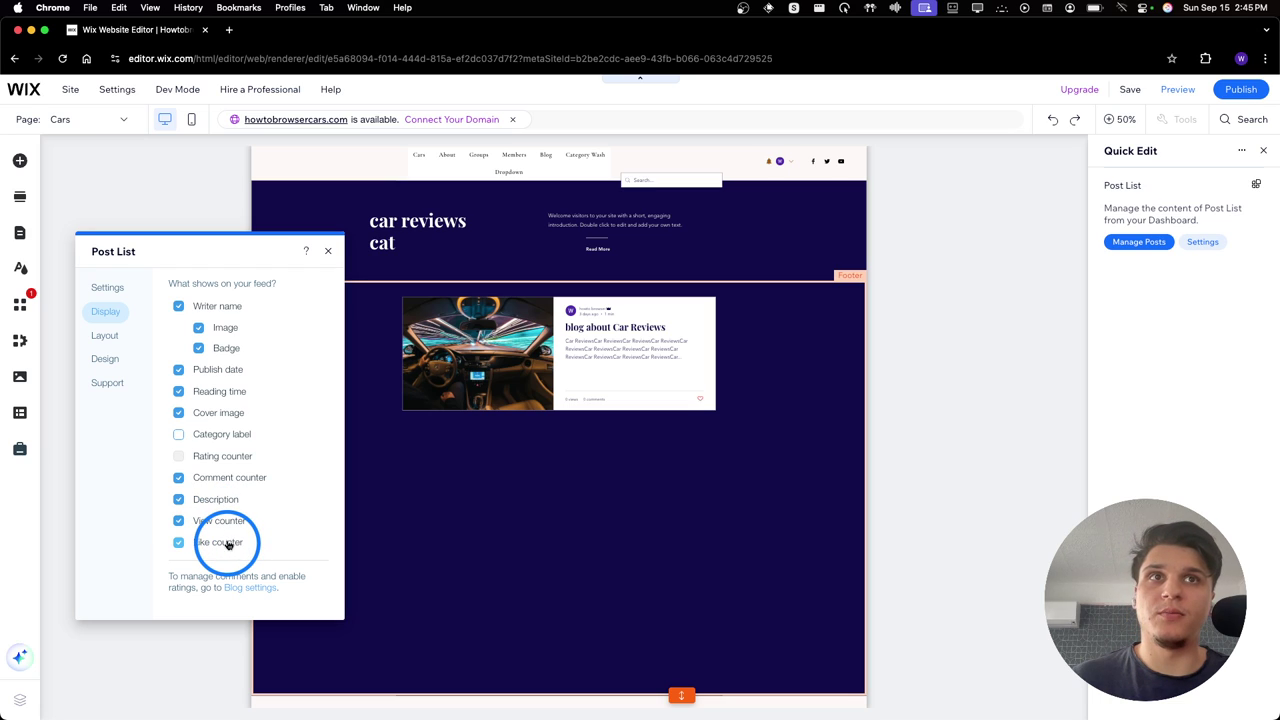
Try the Editorial, Classic, Magazine and One column post list layouts, testing centered and left text alignment on One column
{"action": "left_click", "coordinate": [104, 335]}
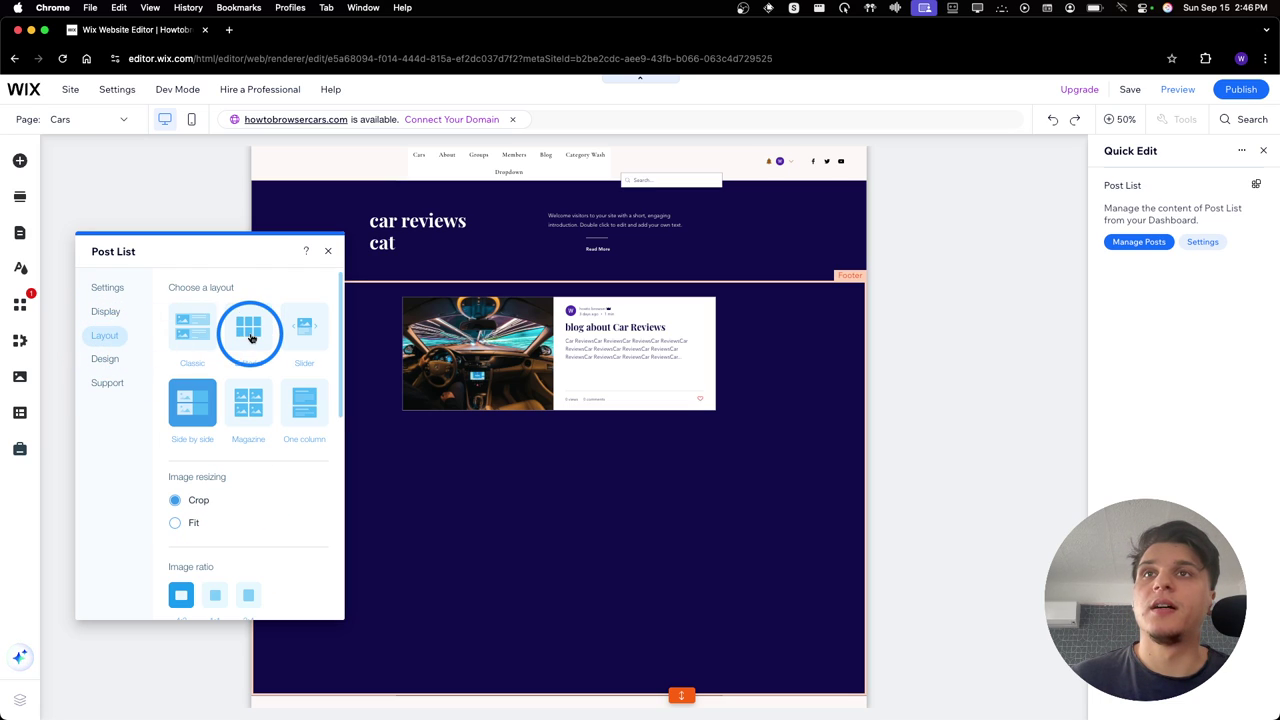
{"action": "left_click", "coordinate": [250, 337]}
{"action": "left_click", "coordinate": [188, 332]}
{"action": "left_click", "coordinate": [237, 400]}
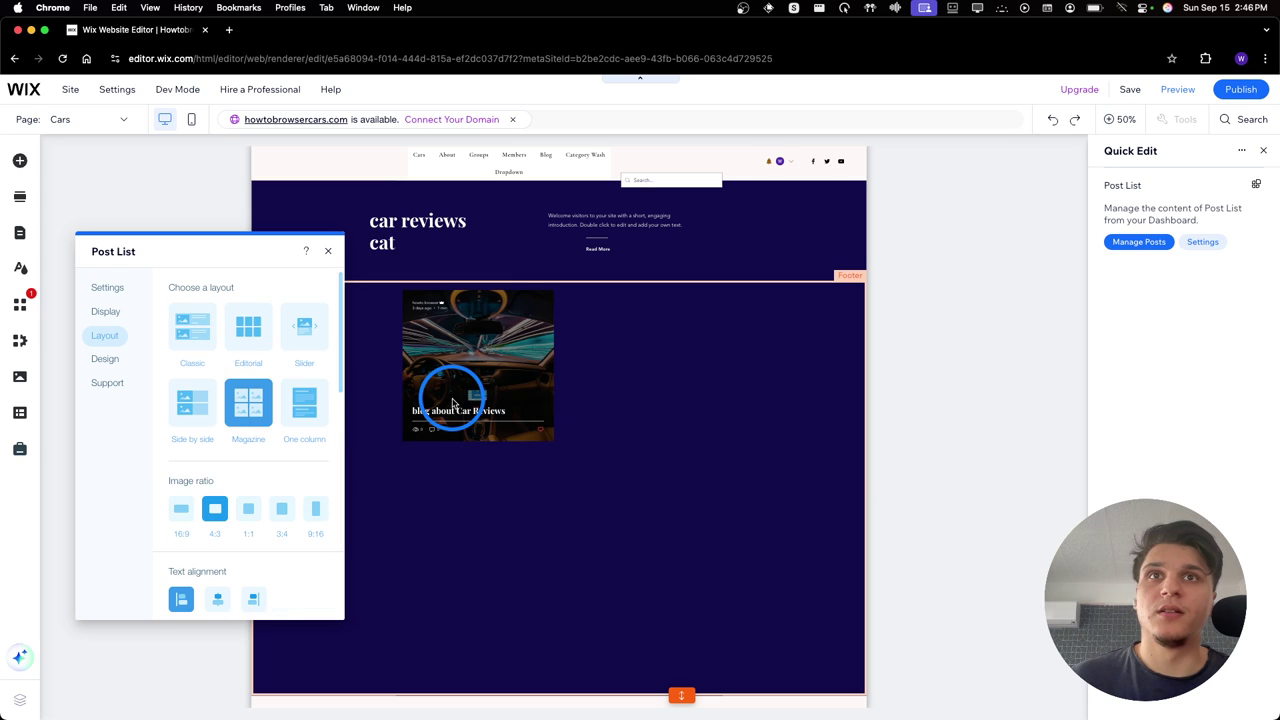
{"action": "left_click", "coordinate": [306, 402]}
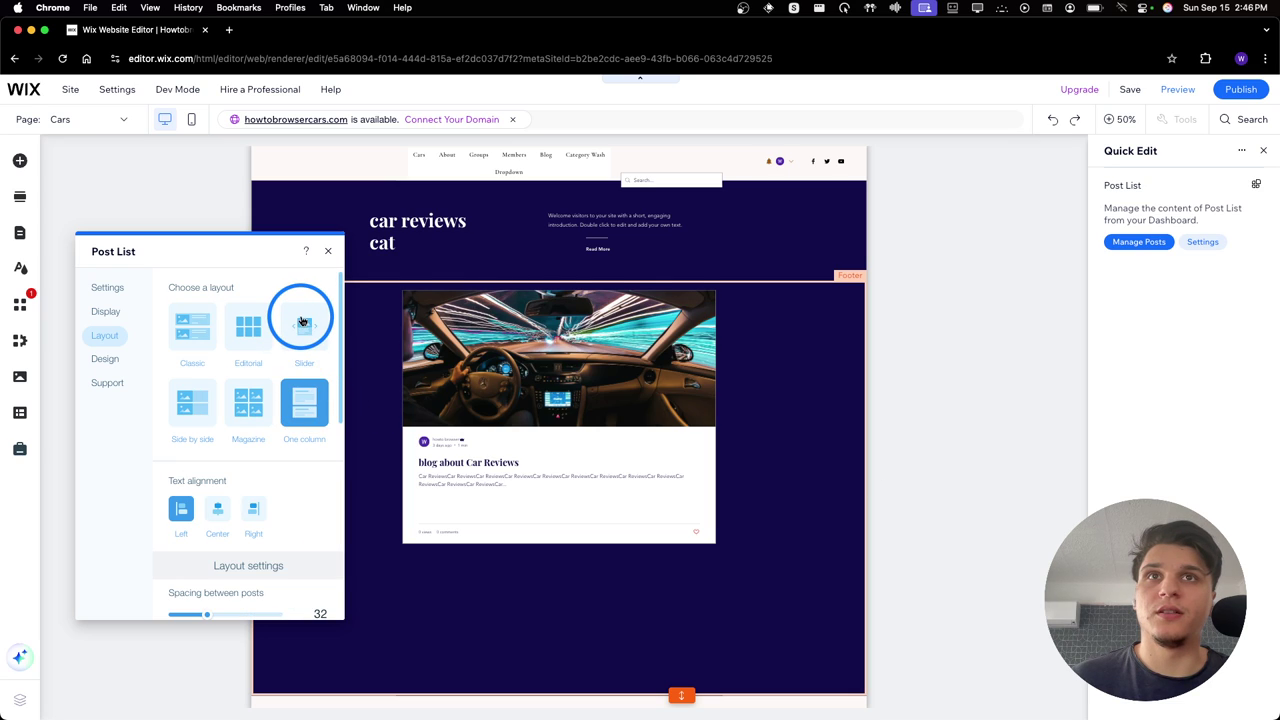
{"action": "left_click", "coordinate": [220, 510]}
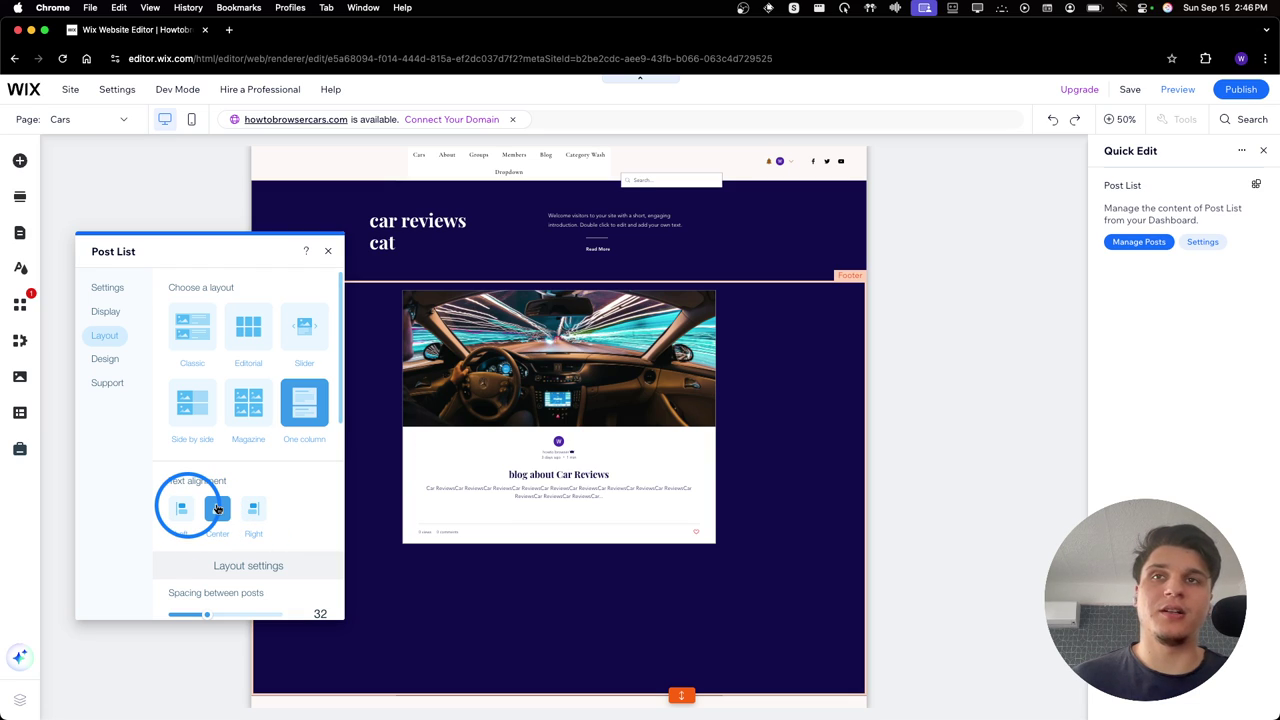
{"action": "left_click", "coordinate": [187, 506]}
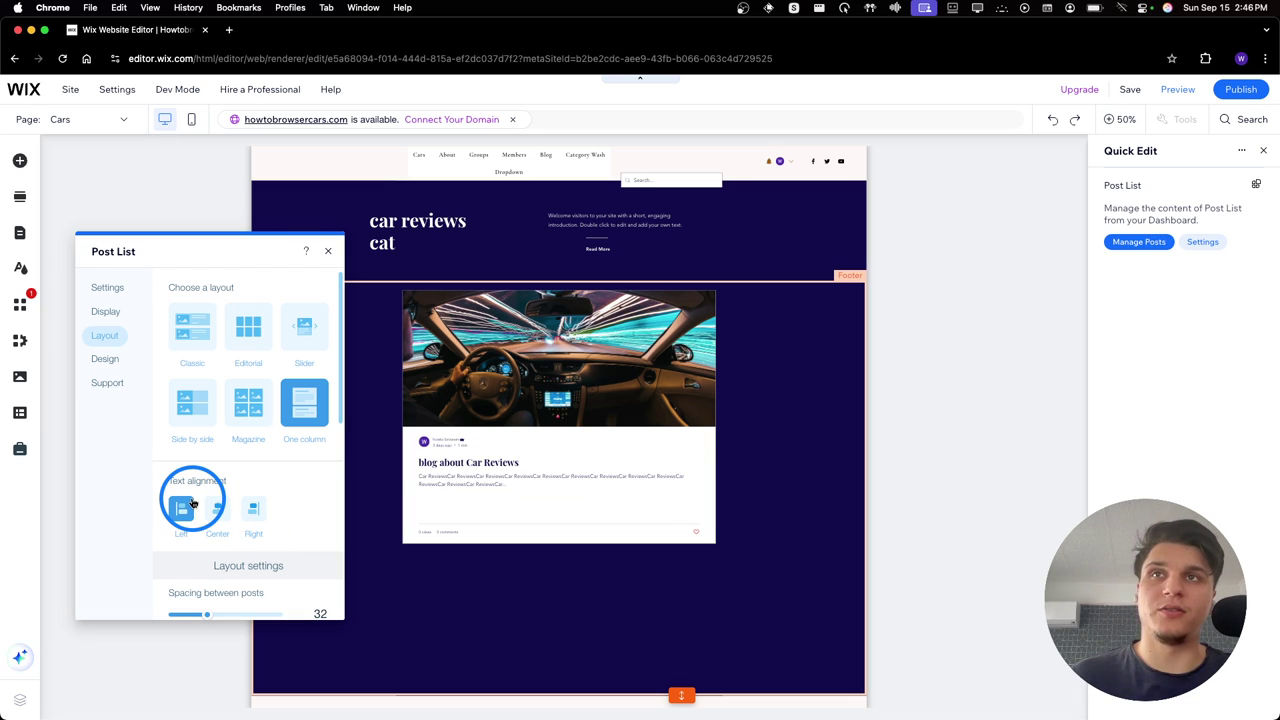
Set the One column layout's spacing between posts to 19, post height to 321 and margins to 32
{"action": "scroll", "coordinate": [212, 450], "scroll_direction": "down", "scroll_amount": 3}
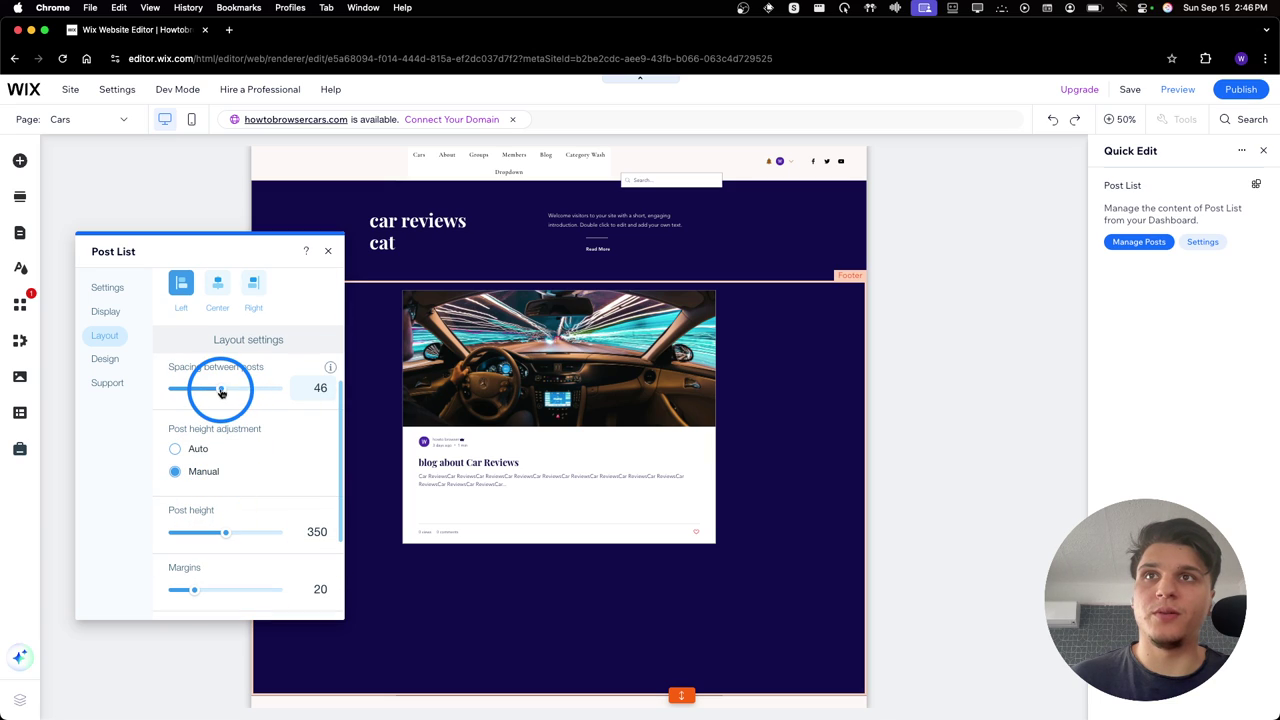
{"action": "left_click_drag", "start_coordinate": [196, 390], "coordinate": [193, 389]}
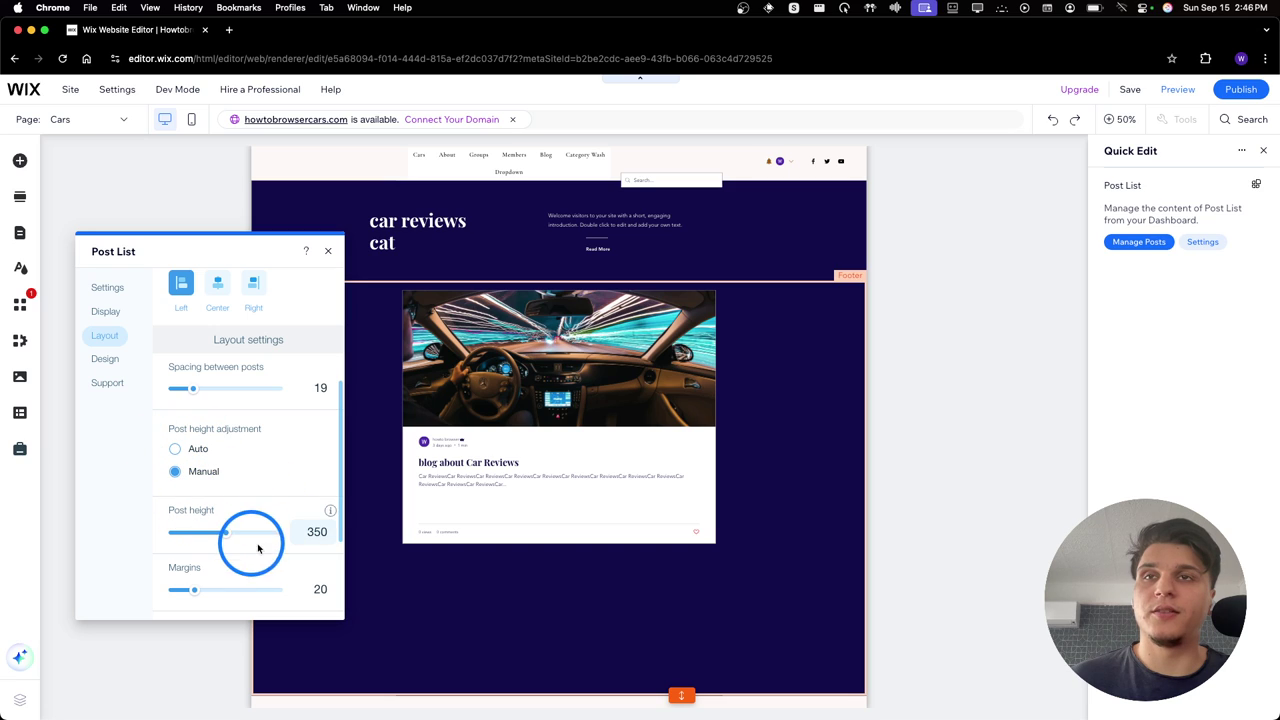
{"action": "left_click", "coordinate": [185, 448]}
{"action": "left_click", "coordinate": [196, 472]}
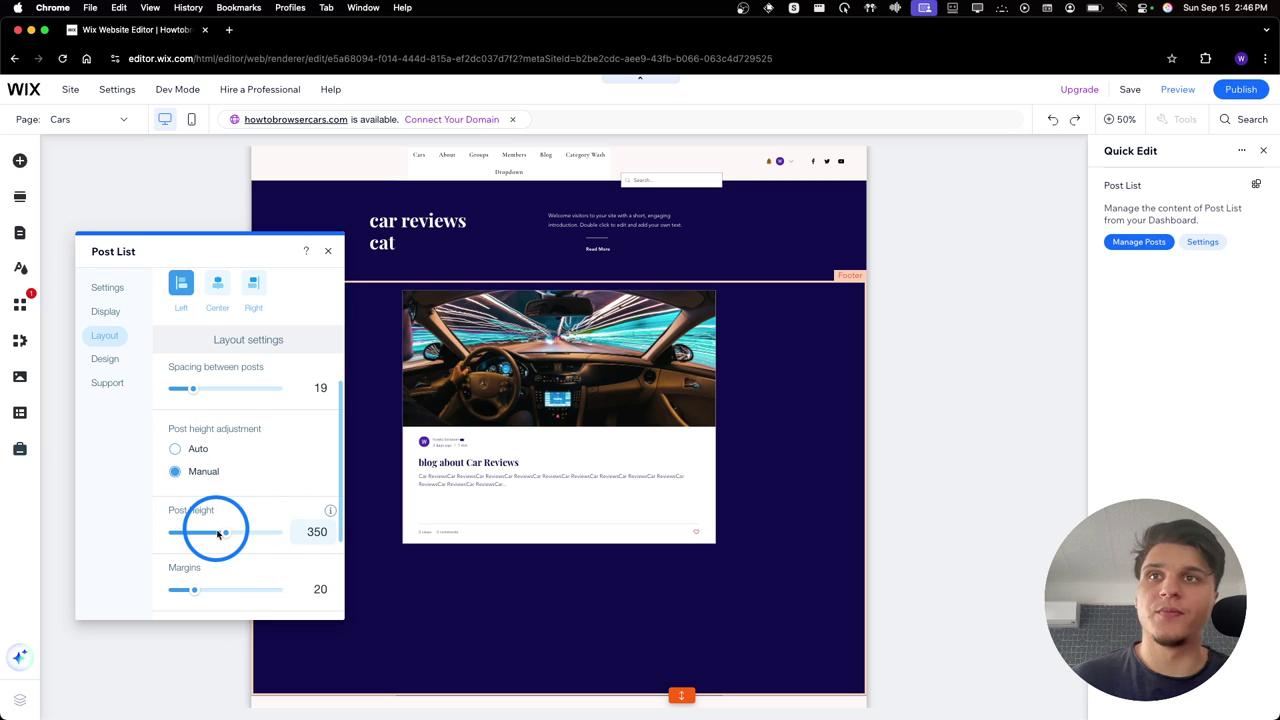
{"action": "mouse_move", "coordinate": [224, 533]}
{"action": "left_mouse_down"}
{"action": "mouse_move", "coordinate": [235, 532]}
{"action": "mouse_move", "coordinate": [193, 533]}
{"action": "mouse_move", "coordinate": [221, 532]}
{"action": "left_mouse_up"}
{"action": "left_click", "coordinate": [195, 590]}
{"action": "left_click_drag", "start_coordinate": [195, 590], "coordinate": [207, 589]}
{"action": "left_click", "coordinate": [178, 343]}
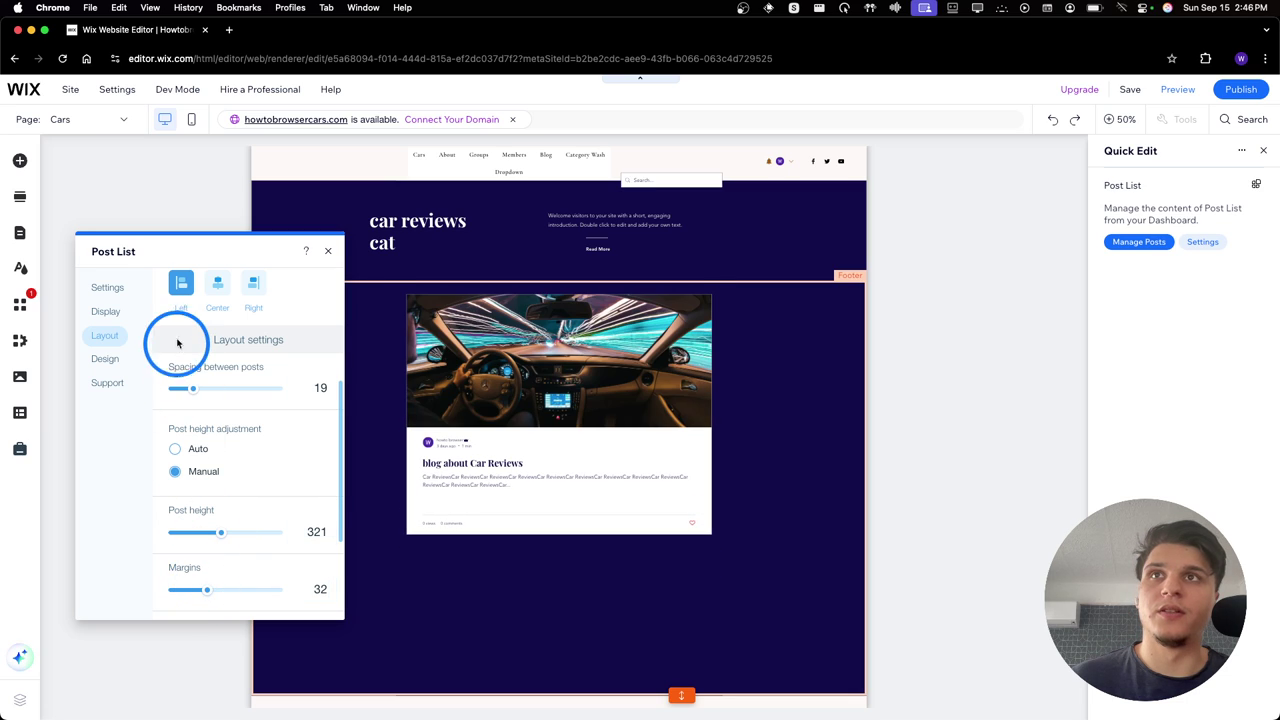
Compare the Classic and Editorial layouts and apply the Side by side layout to the post list
{"action": "scroll", "coordinate": [212, 355], "scroll_direction": "up", "scroll_amount": 4}
{"action": "left_click", "coordinate": [190, 330]}
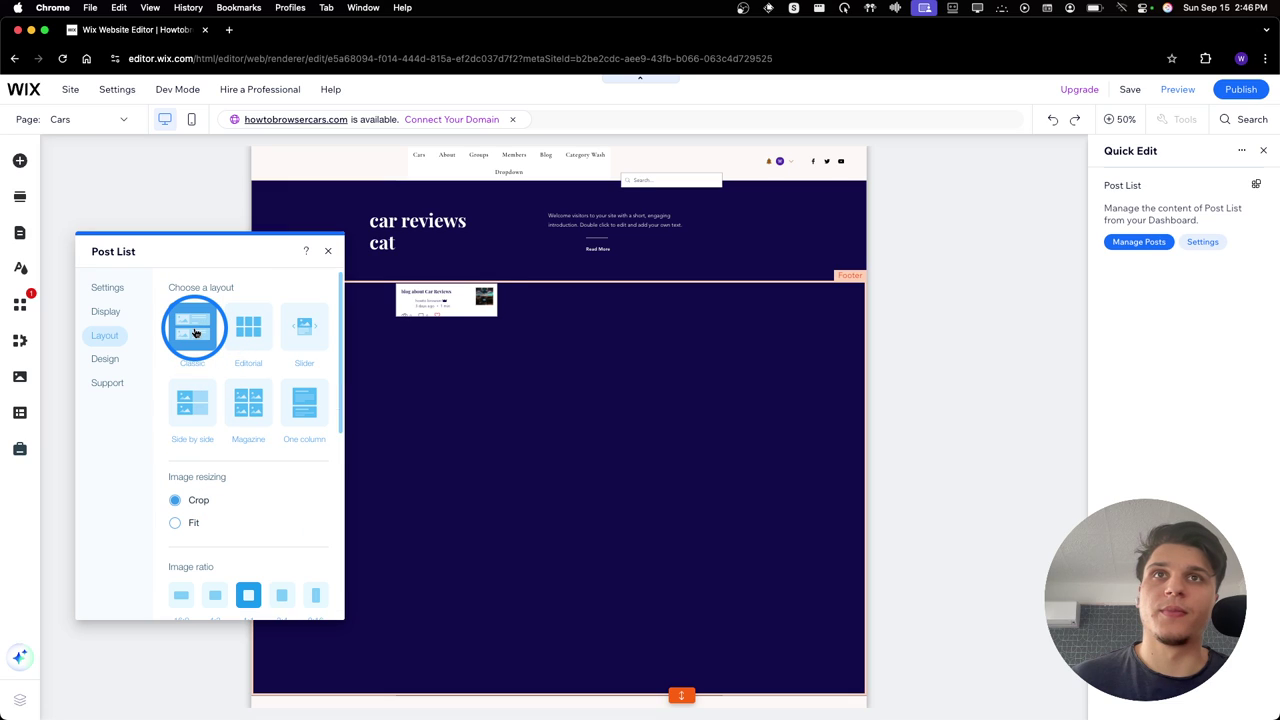
{"action": "left_click", "coordinate": [237, 330]}
{"action": "left_click", "coordinate": [197, 398]}
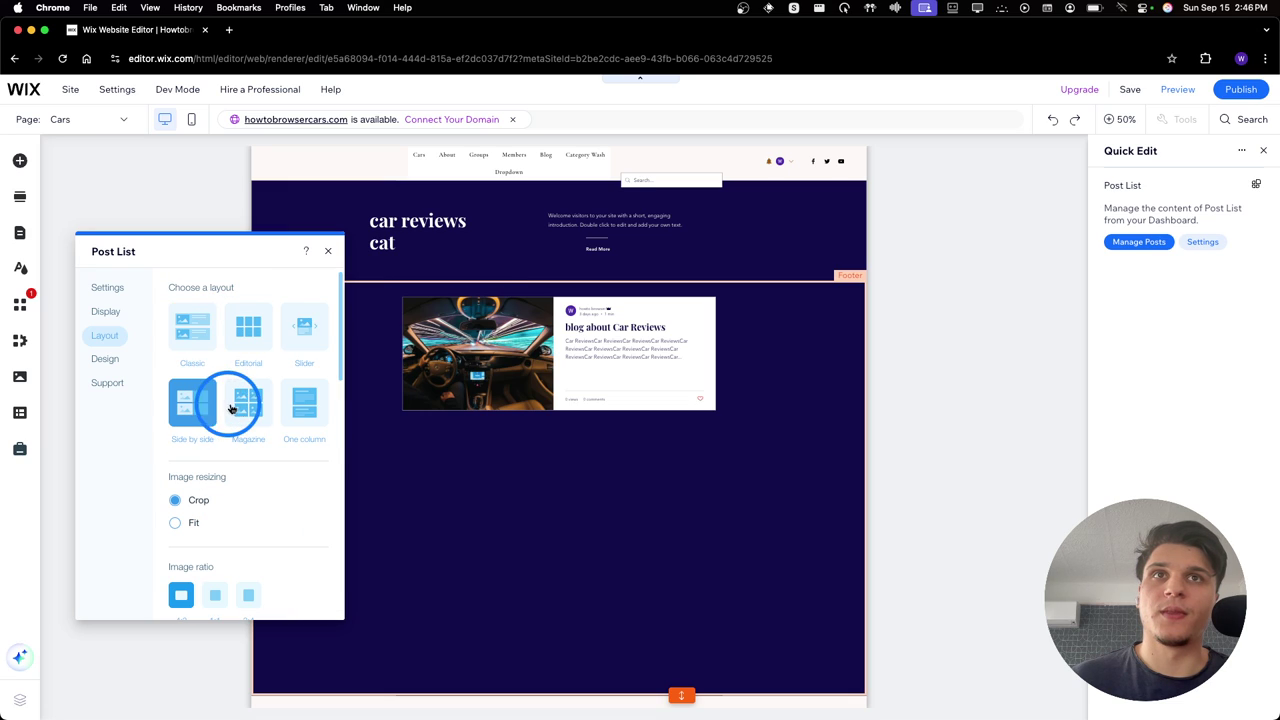
Review the post list's post design options and support section, and close its settings
{"action": "left_click", "coordinate": [105, 358]}
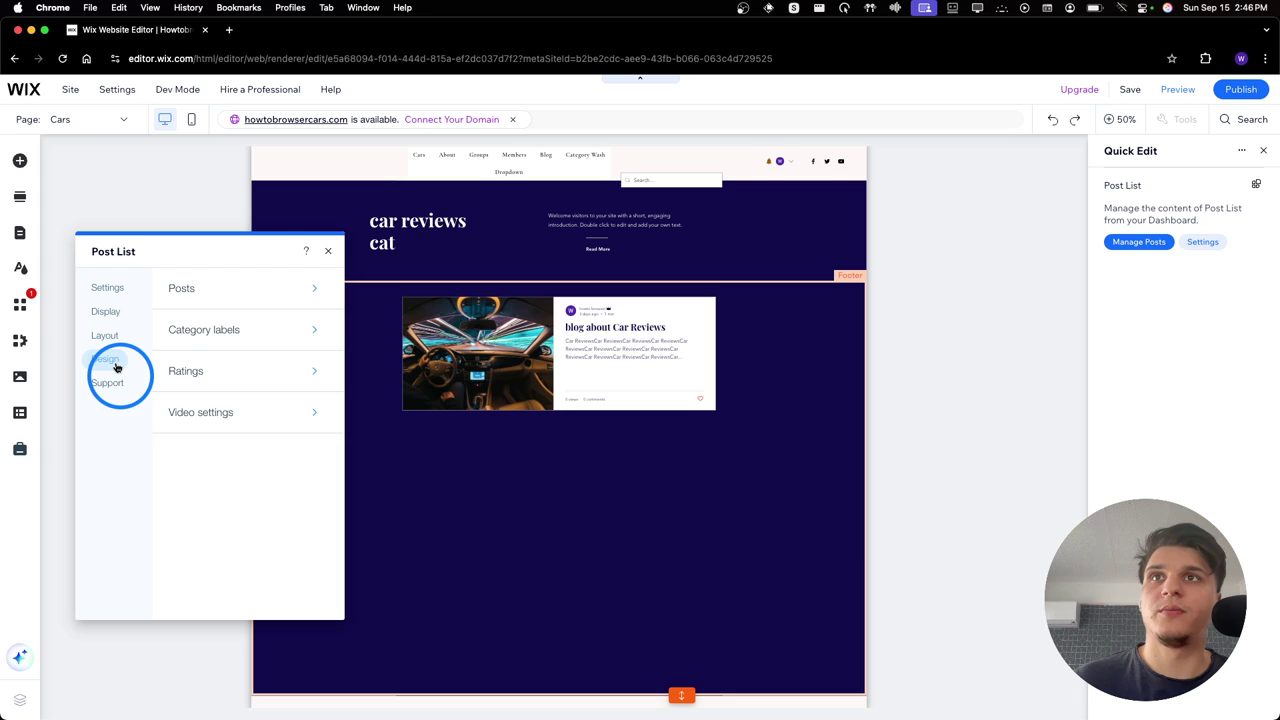
{"action": "left_click", "coordinate": [196, 300]}
{"action": "scroll", "coordinate": [263, 406], "scroll_direction": "down", "scroll_amount": 3}
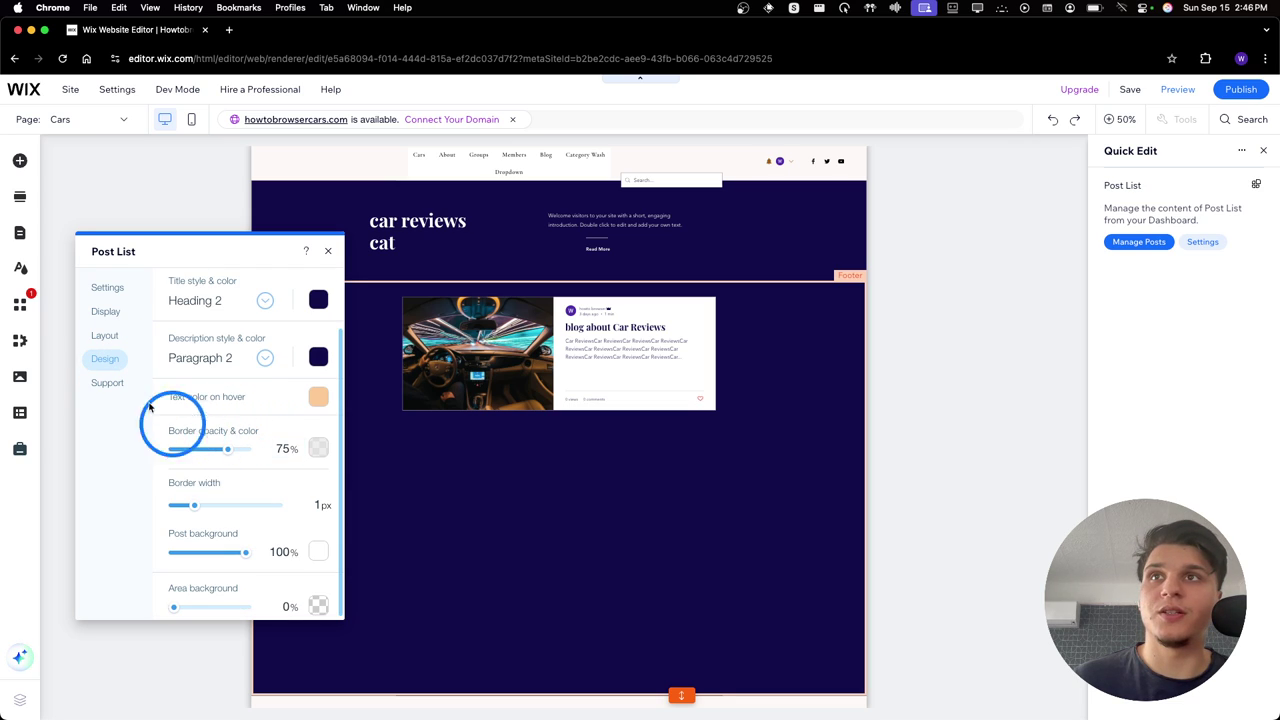
{"action": "left_click", "coordinate": [107, 382]}
{"action": "left_click", "coordinate": [326, 249]}
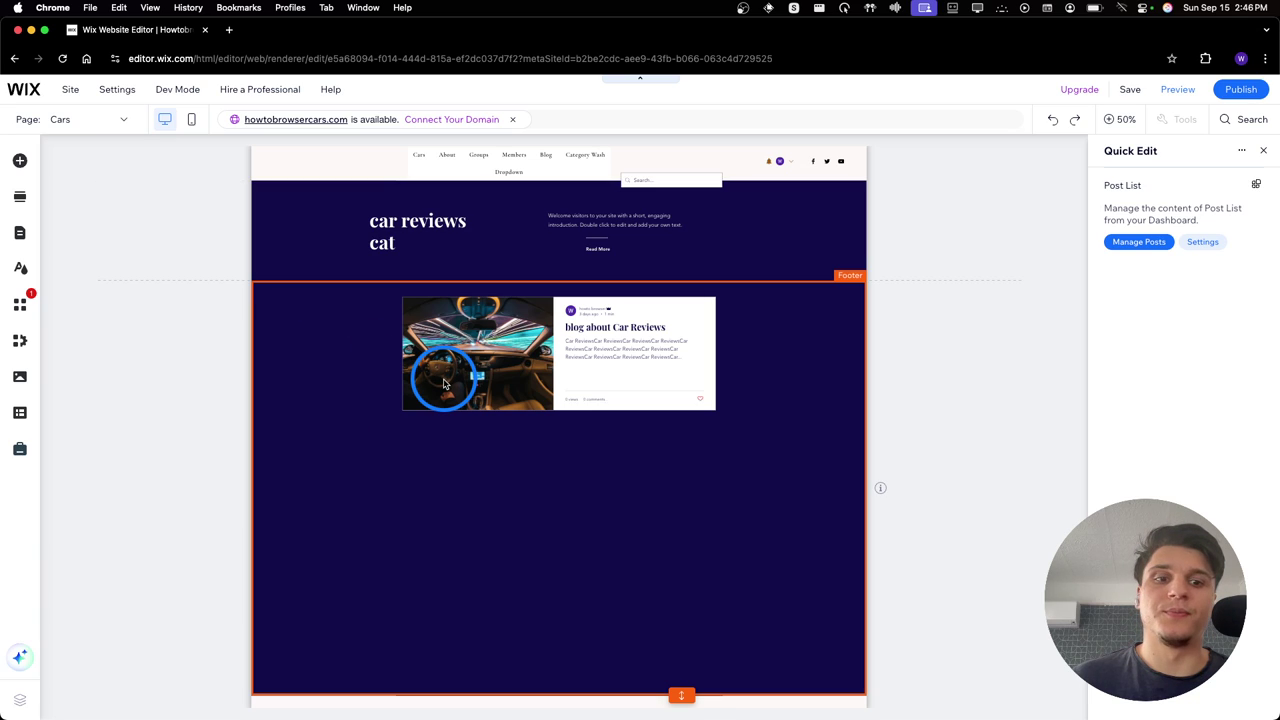
Change the Welcome section's background color to bright blue
{"action": "left_click", "coordinate": [403, 239]}
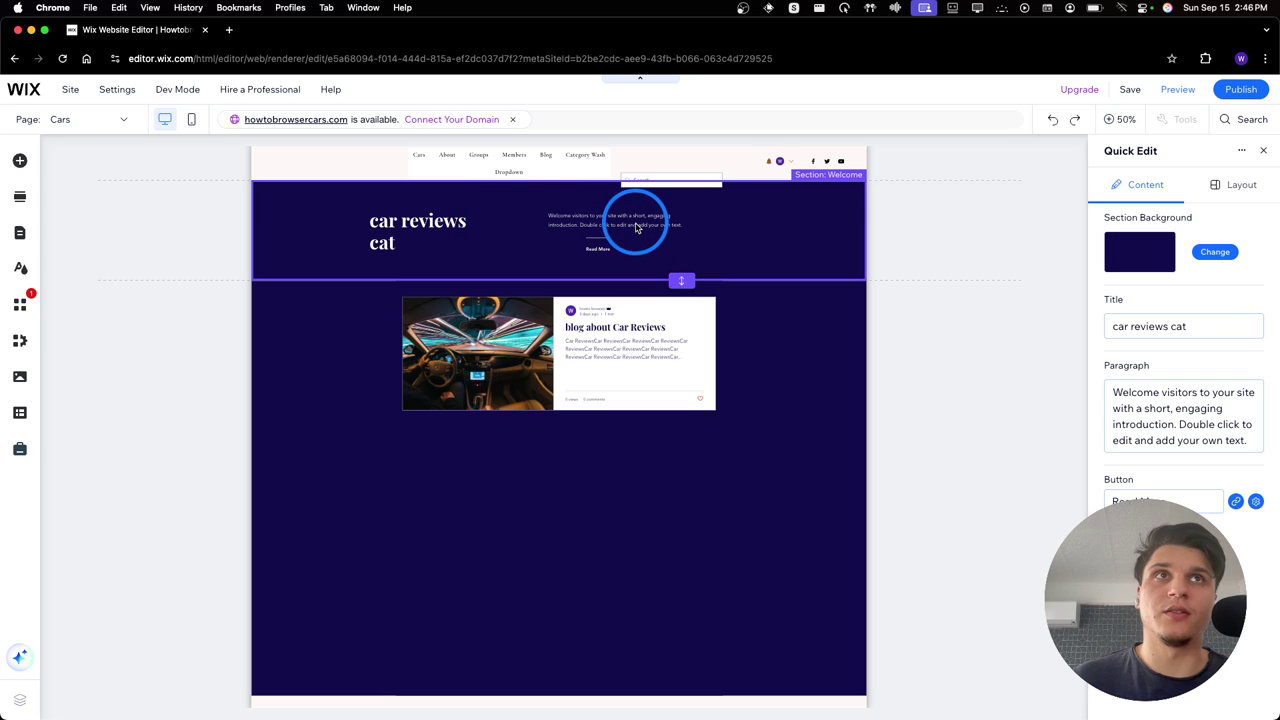
{"action": "left_click", "coordinate": [1212, 251]}
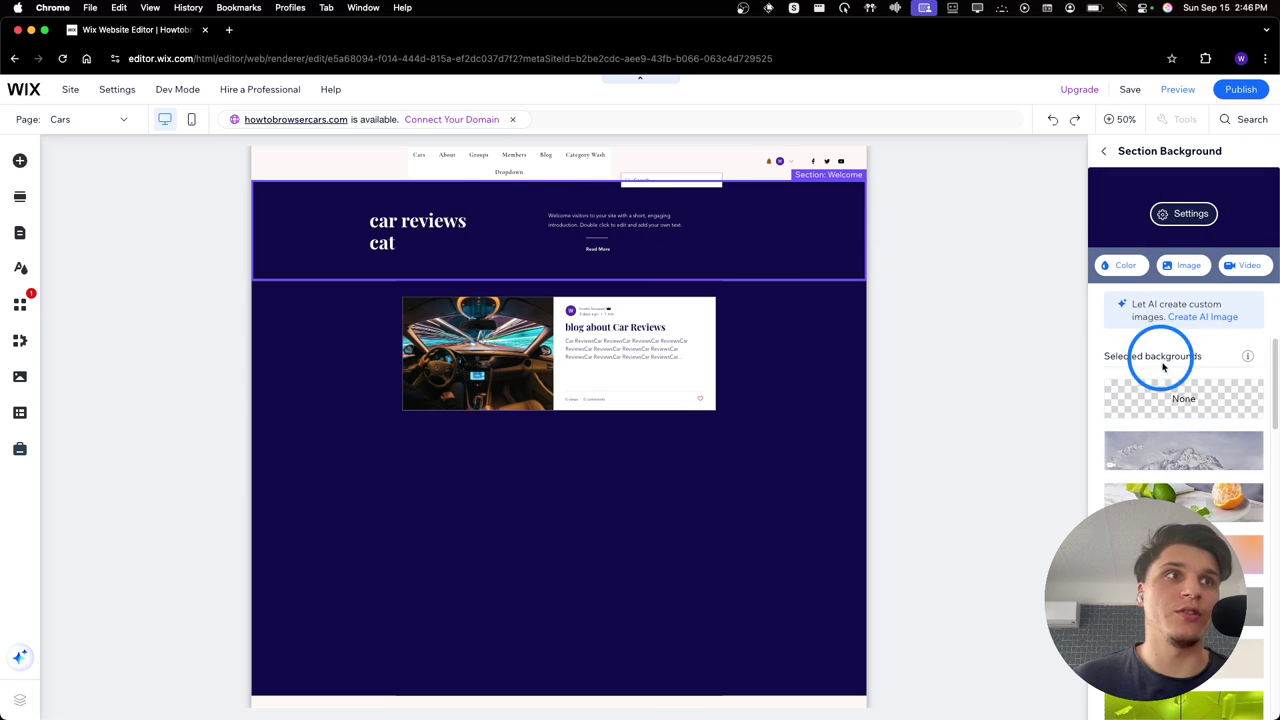
{"action": "left_click", "coordinate": [1118, 265]}
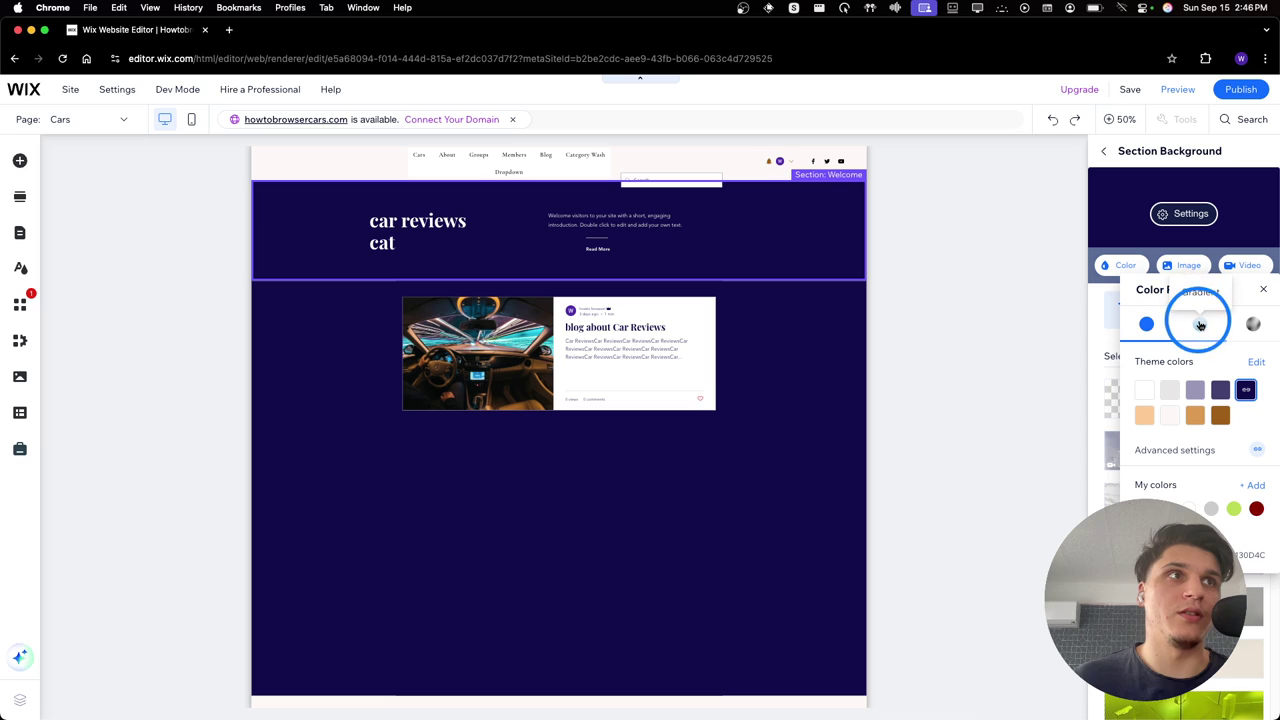
{"action": "left_click", "coordinate": [1195, 392]}
{"action": "left_click", "coordinate": [1219, 390]}
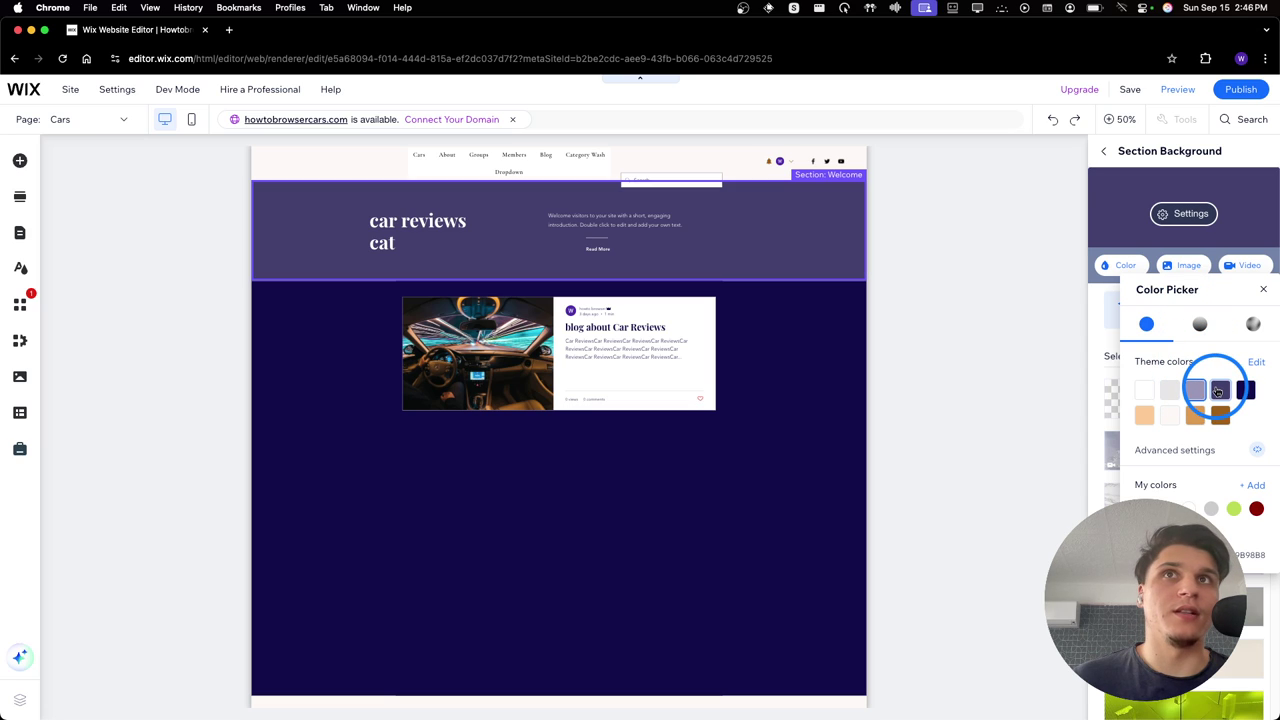
{"action": "left_click", "coordinate": [1188, 213]}
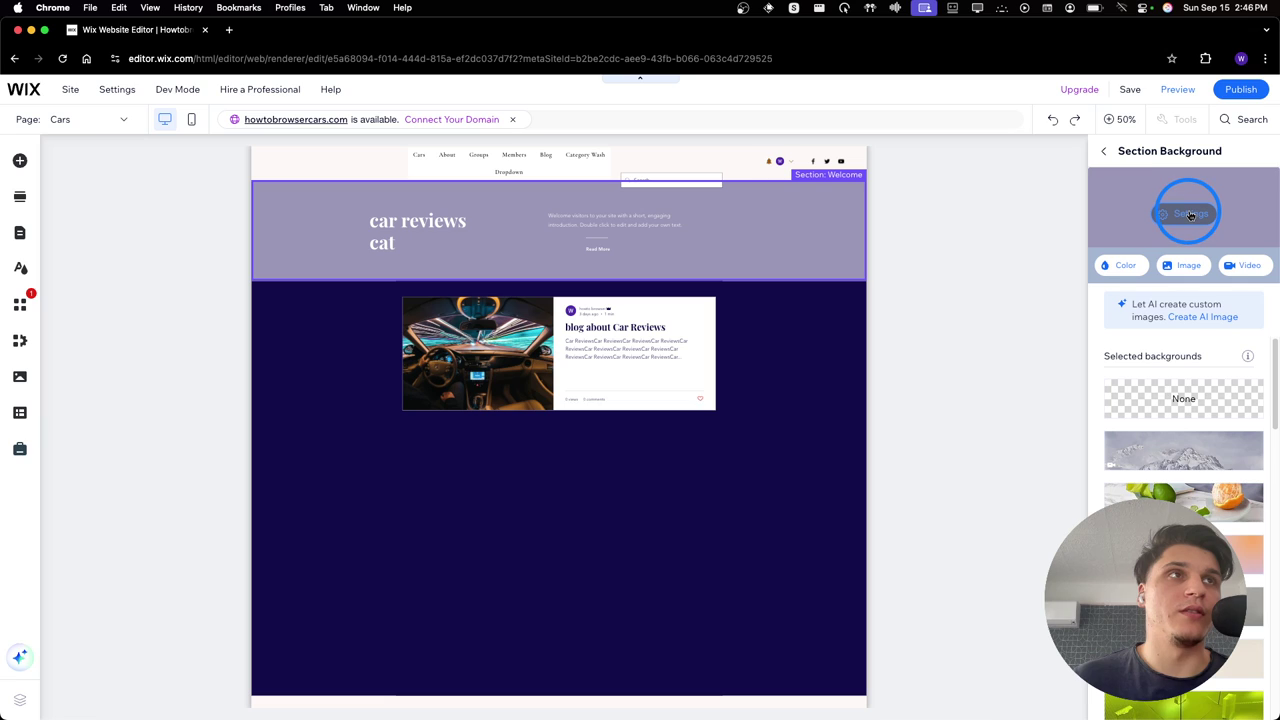
{"action": "left_click", "coordinate": [1115, 266]}
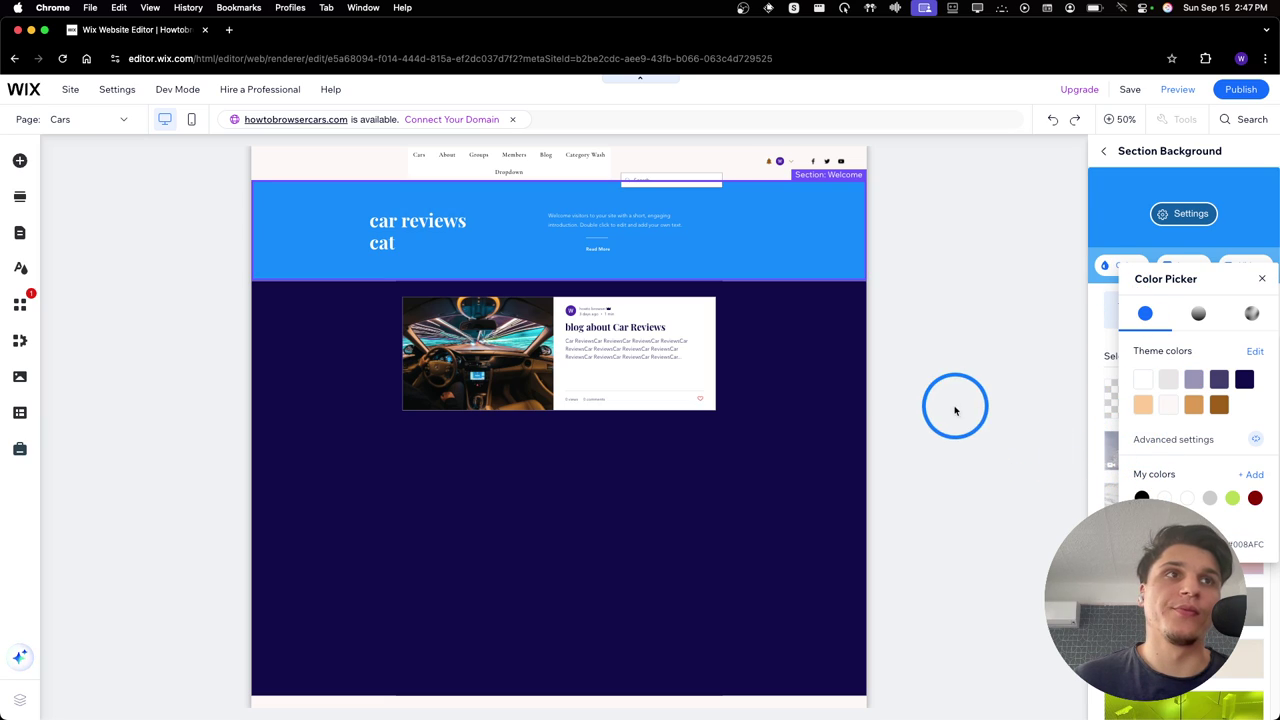
{"action": "left_click", "coordinate": [845, 354]}
Delete the introductory paragraph from the Welcome section and move the "car reviews cat" heading toward the section's center
{"action": "left_click", "coordinate": [633, 222]}
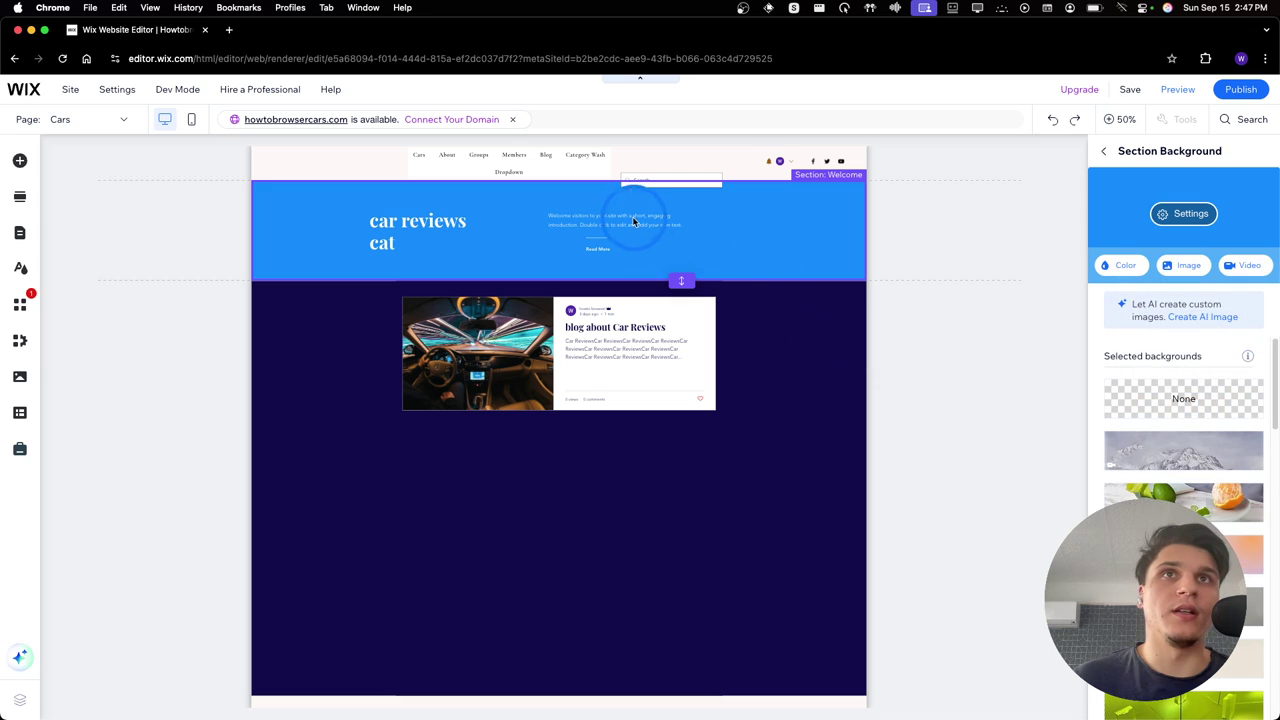
{"action": "left_click", "coordinate": [1115, 160]}
{"action": "left_click", "coordinate": [1118, 118]}
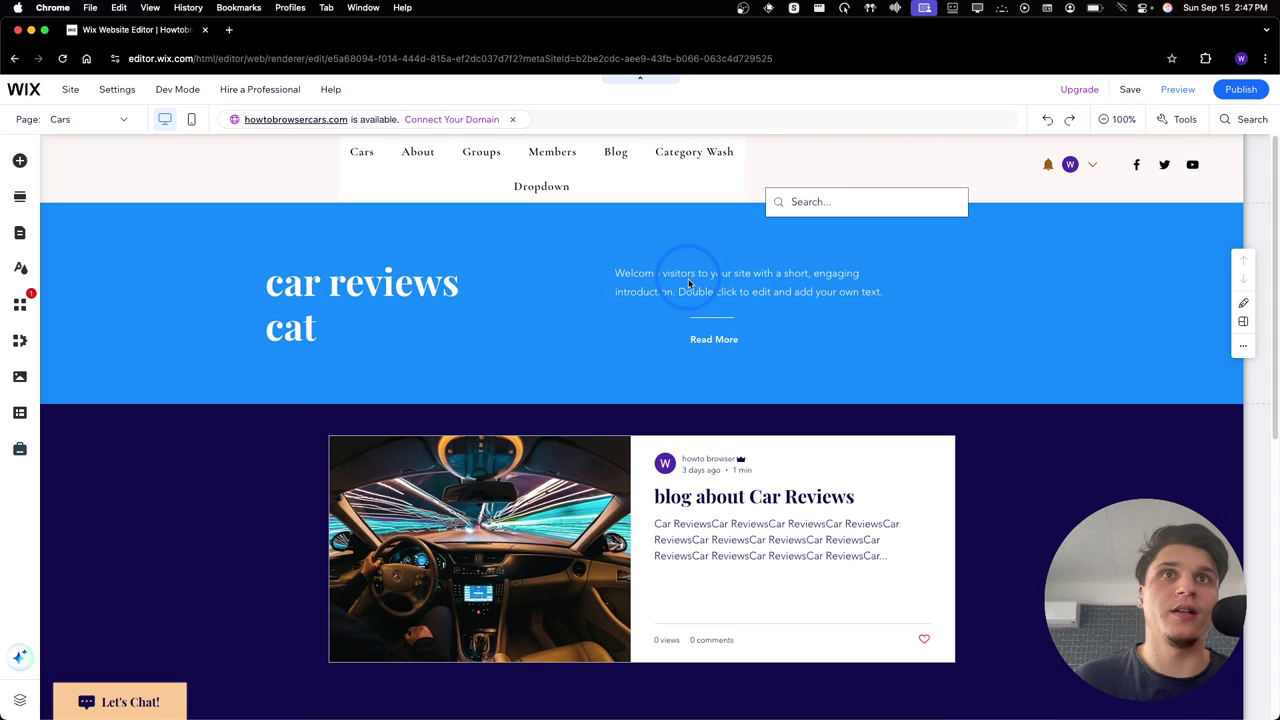
{"action": "left_click", "coordinate": [699, 281]}
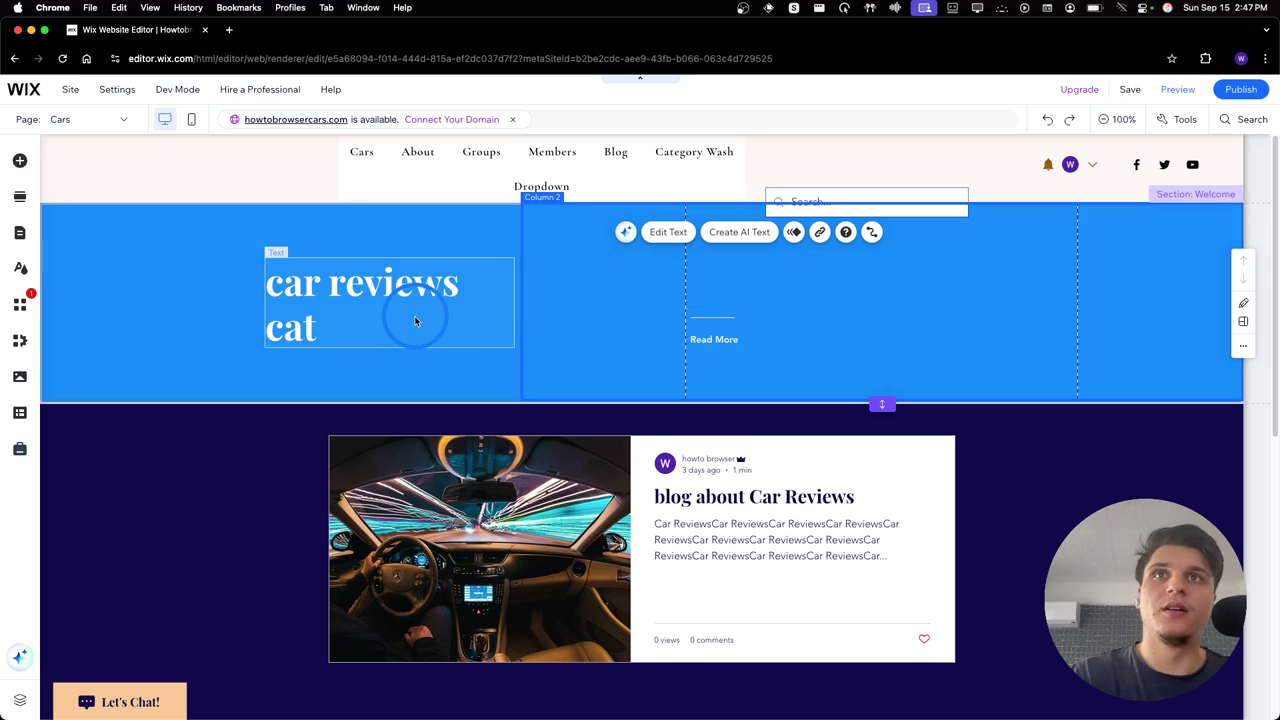
{"action": "left_click_drag", "start_coordinate": [414, 315], "coordinate": [590, 315]}
Delete the Read More button and the divider line from the Welcome section
{"action": "left_click", "coordinate": [707, 344]}
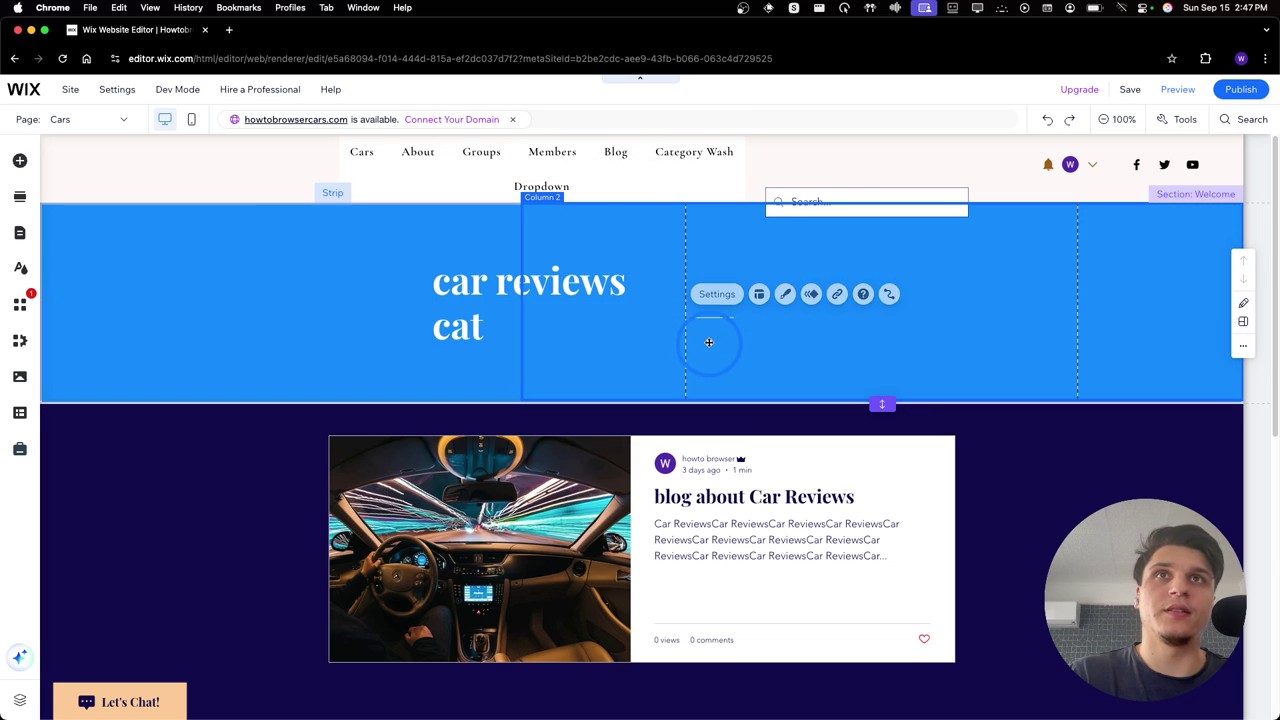
{"action": "left_click", "coordinate": [708, 314]}
{"action": "left_click", "coordinate": [724, 289]}
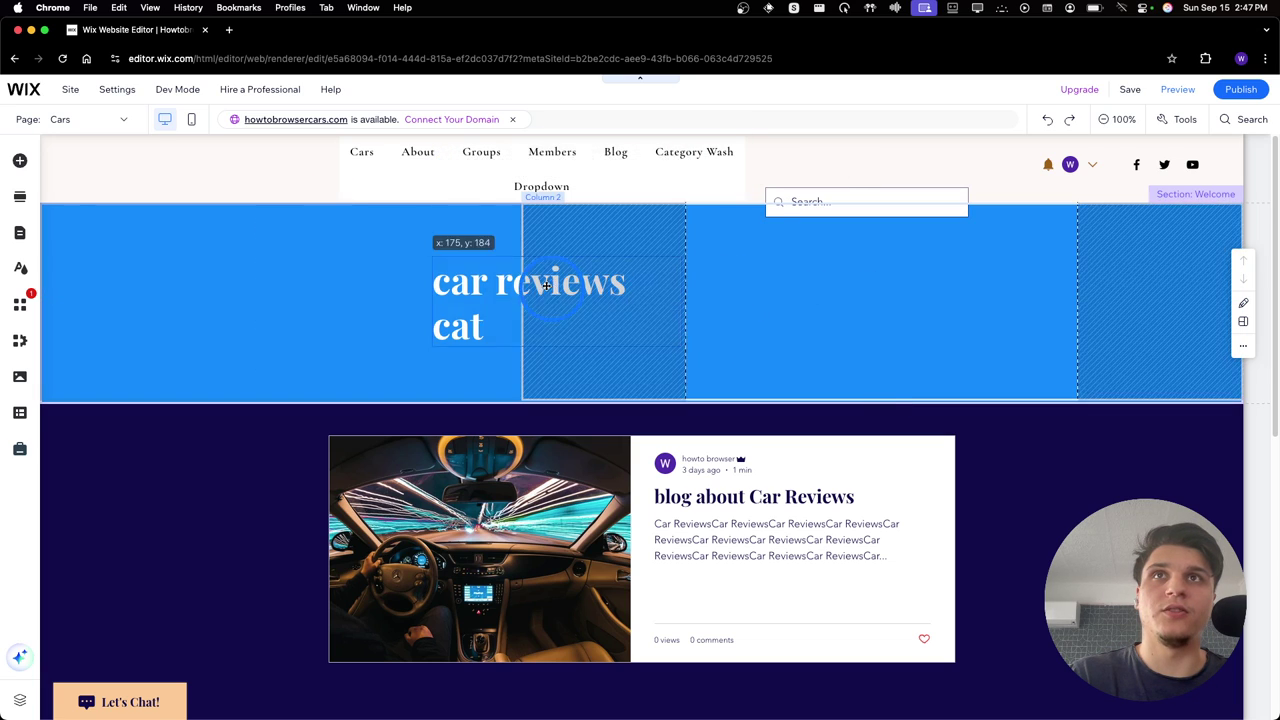
Delete the first column of the Welcome strip and move the "car reviews cat" heading to the middle of the remaining column
{"action": "left_click", "coordinate": [406, 243]}
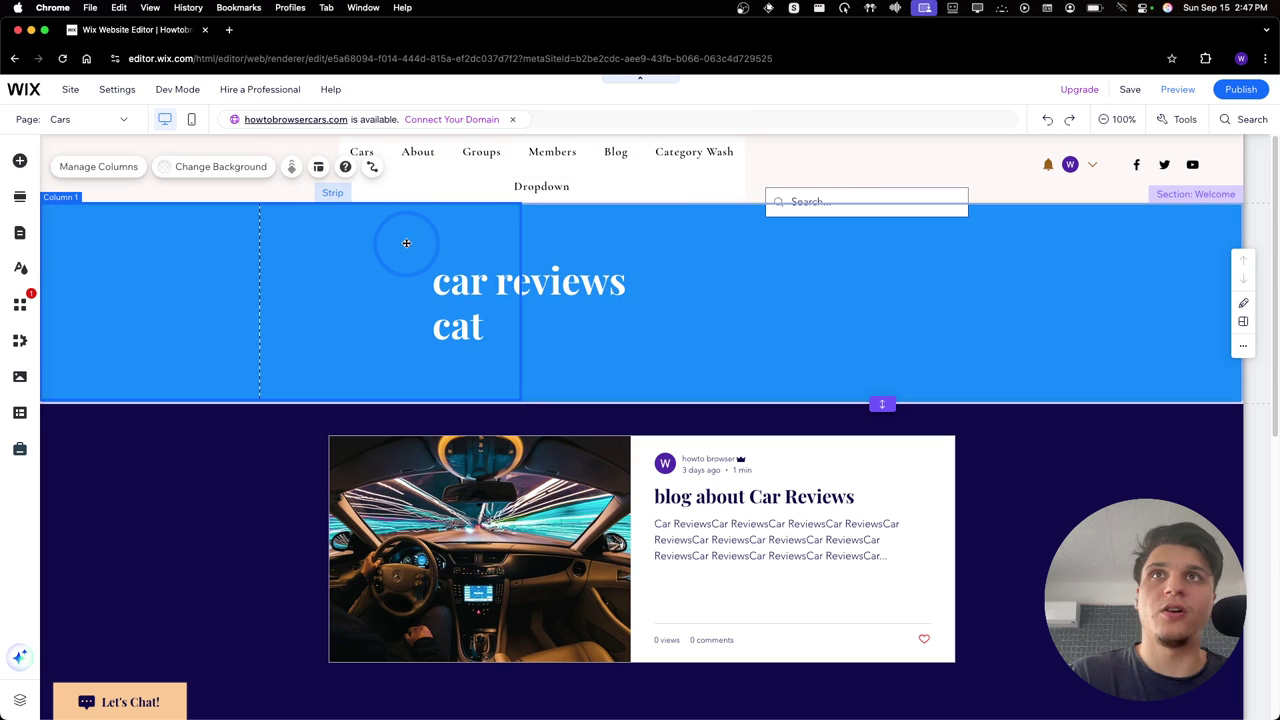
{"action": "left_click", "coordinate": [110, 167]}
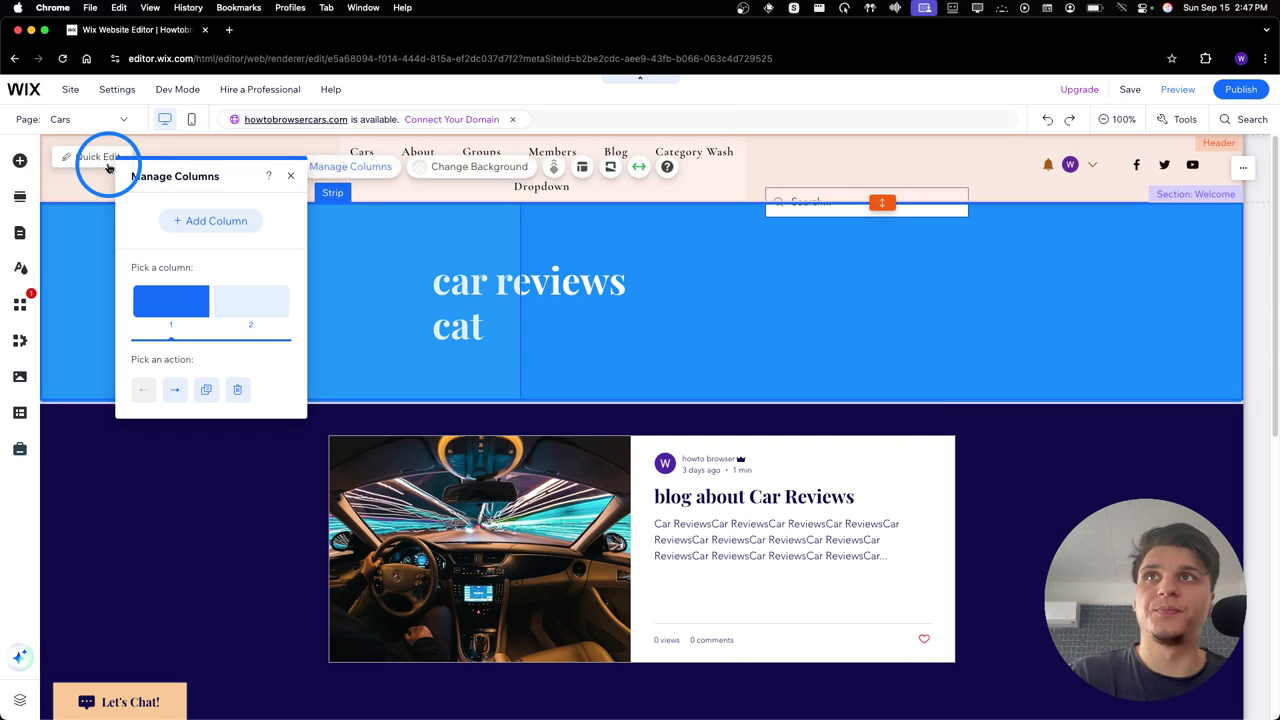
{"action": "left_click", "coordinate": [236, 387]}
{"action": "left_click", "coordinate": [250, 290]}
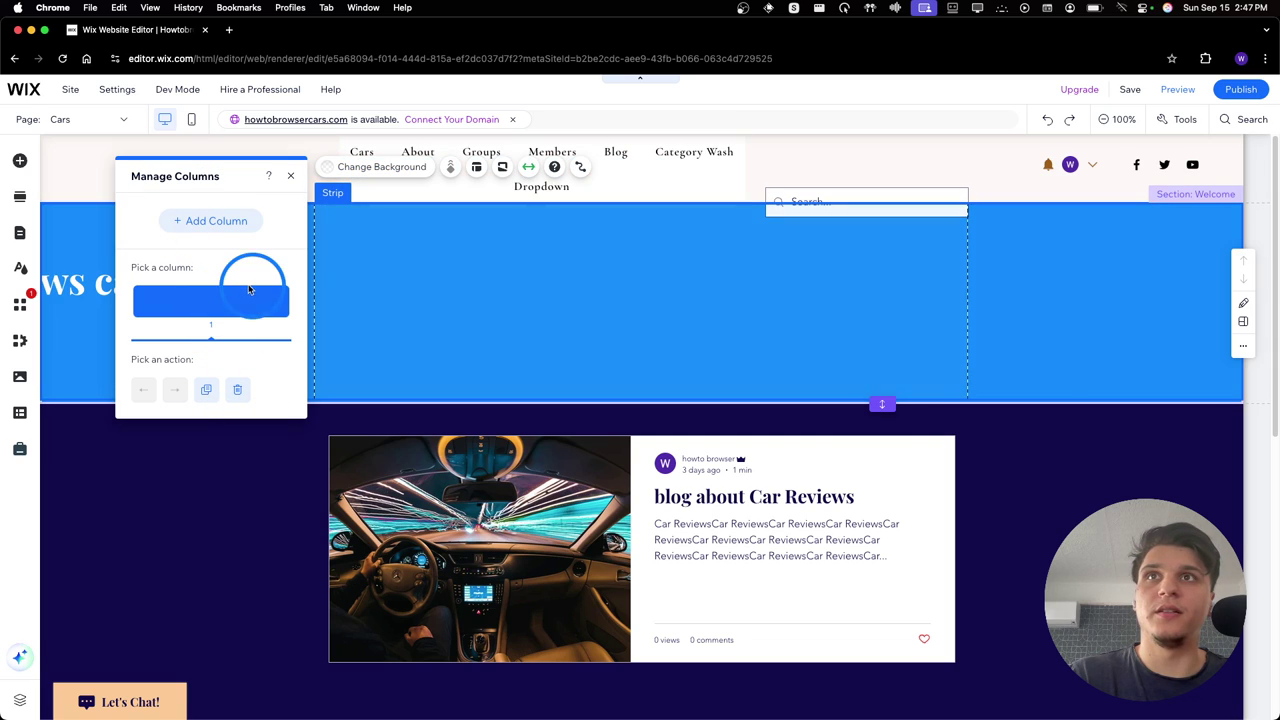
{"action": "left_click", "coordinate": [290, 175]}
{"action": "left_click_drag", "start_coordinate": [110, 285], "coordinate": [709, 295]}
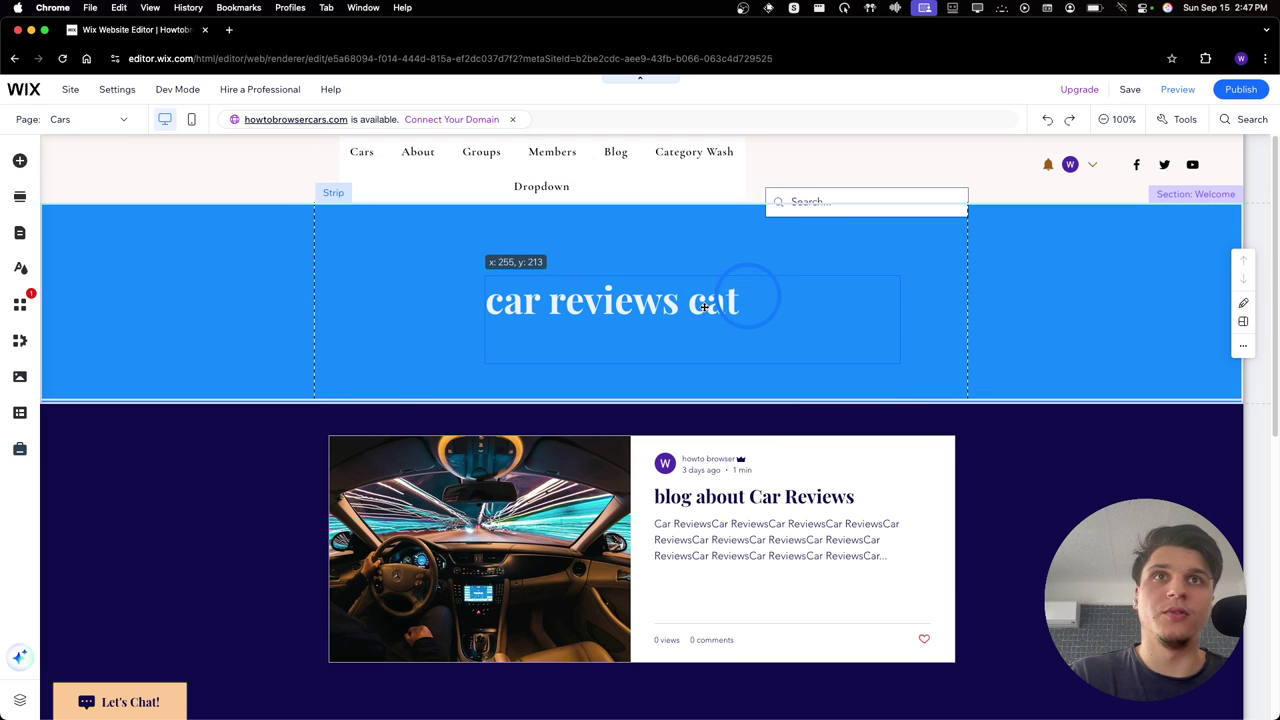
Rewrite the Welcome section's heading text as "CAR REVIEWS"
{"action": "double_click", "coordinate": [660, 309]}
{"action": "left_click", "coordinate": [781, 295]}
{"action": "key", "text": "BackSpace"}
{"action": "key", "text": "BackSpace"}
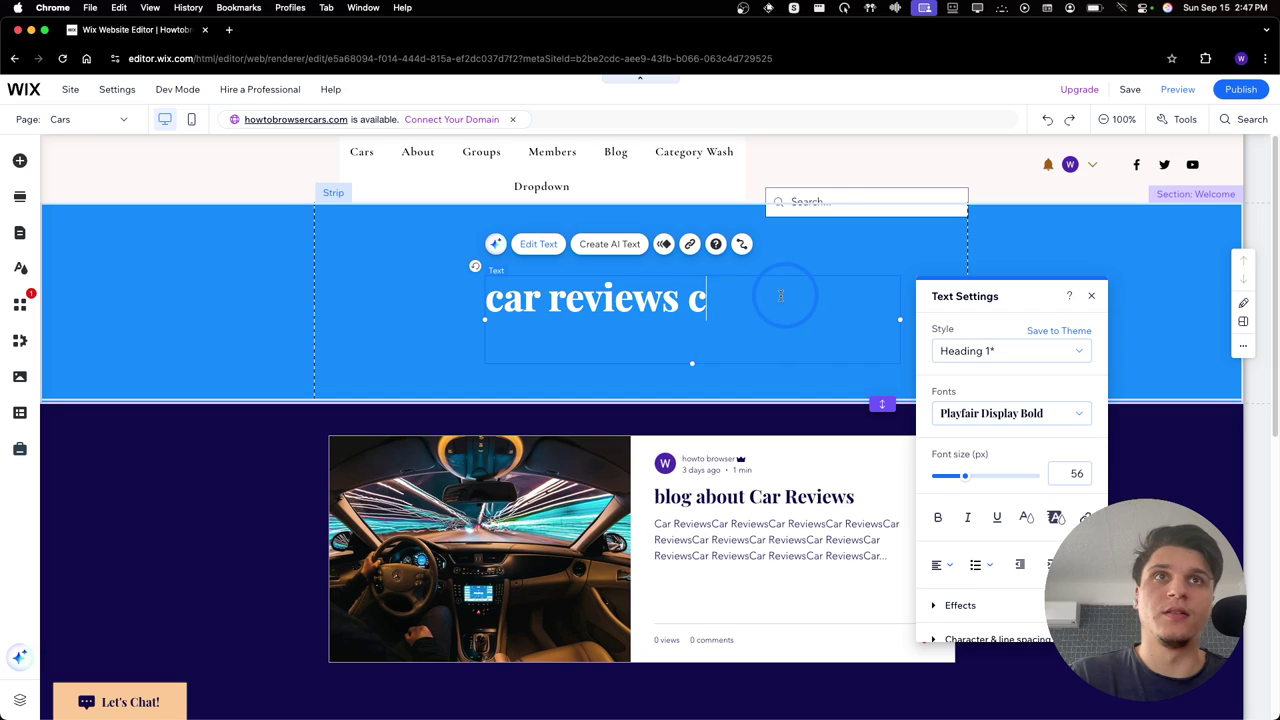
{"action": "left_click_drag", "start_coordinate": [740, 300], "coordinate": [487, 283]}
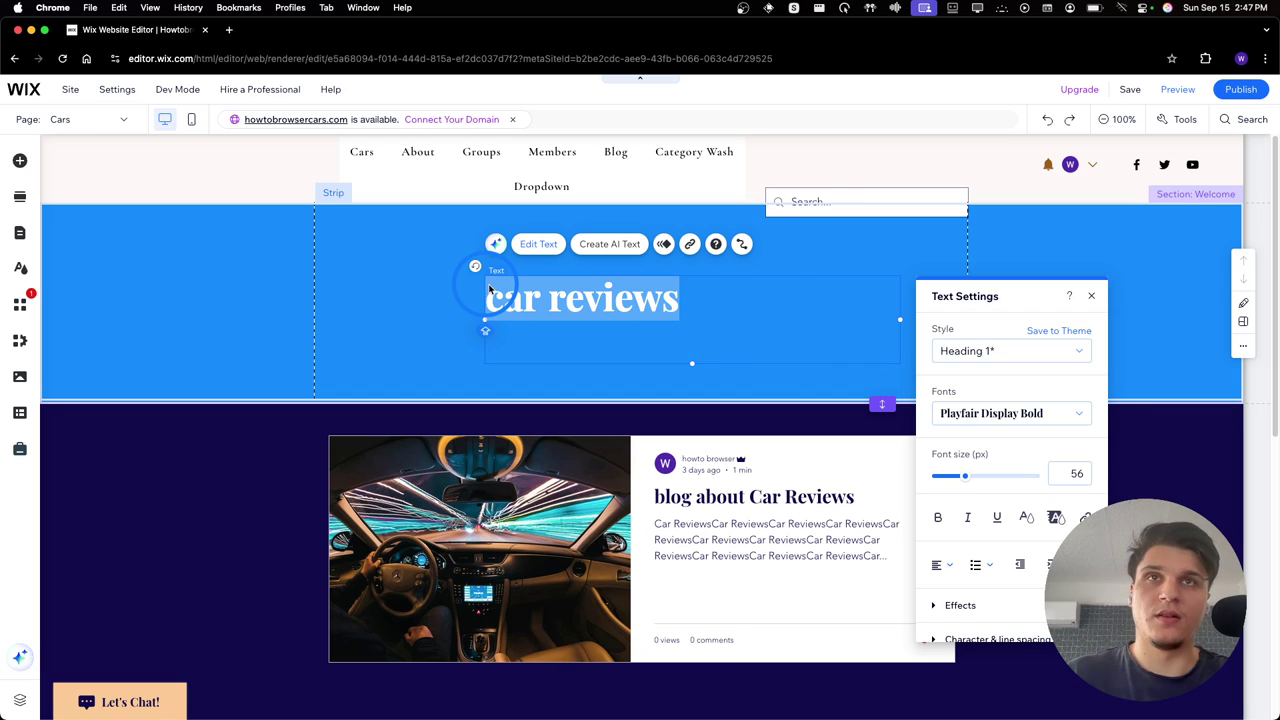
{"action": "type", "text": "REVIEWS"}
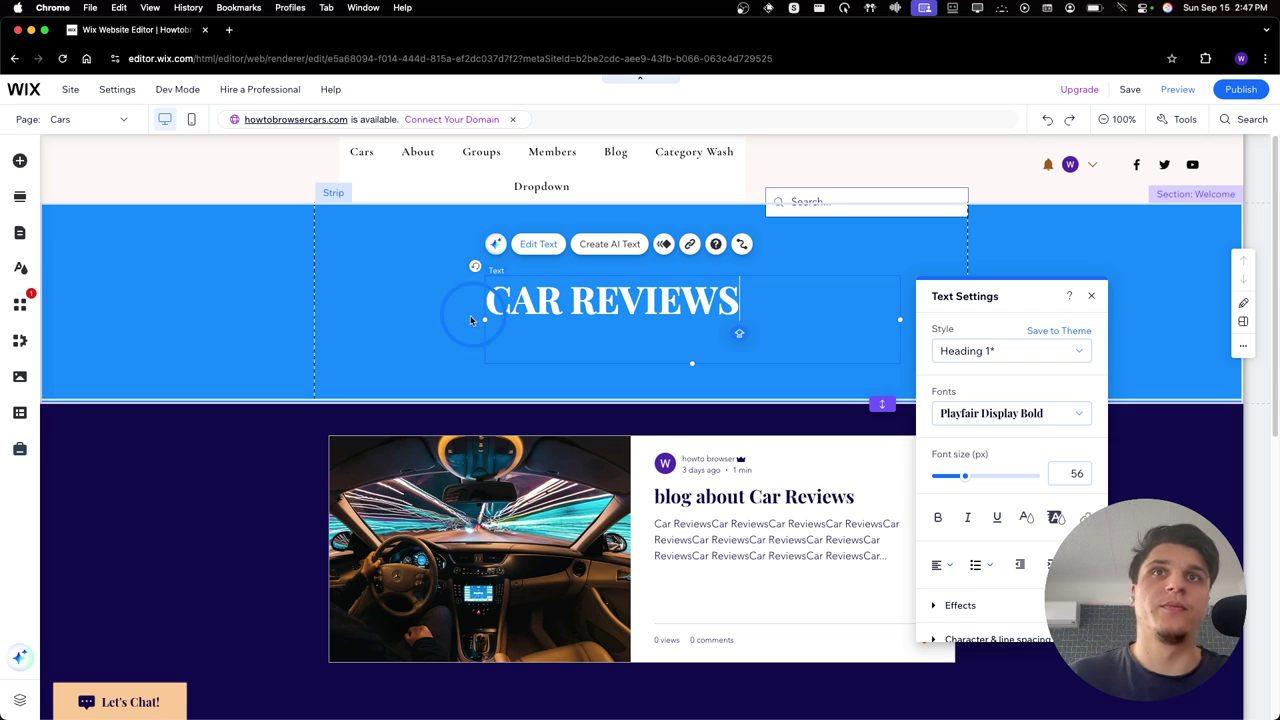
{"action": "left_click", "coordinate": [470, 315]}
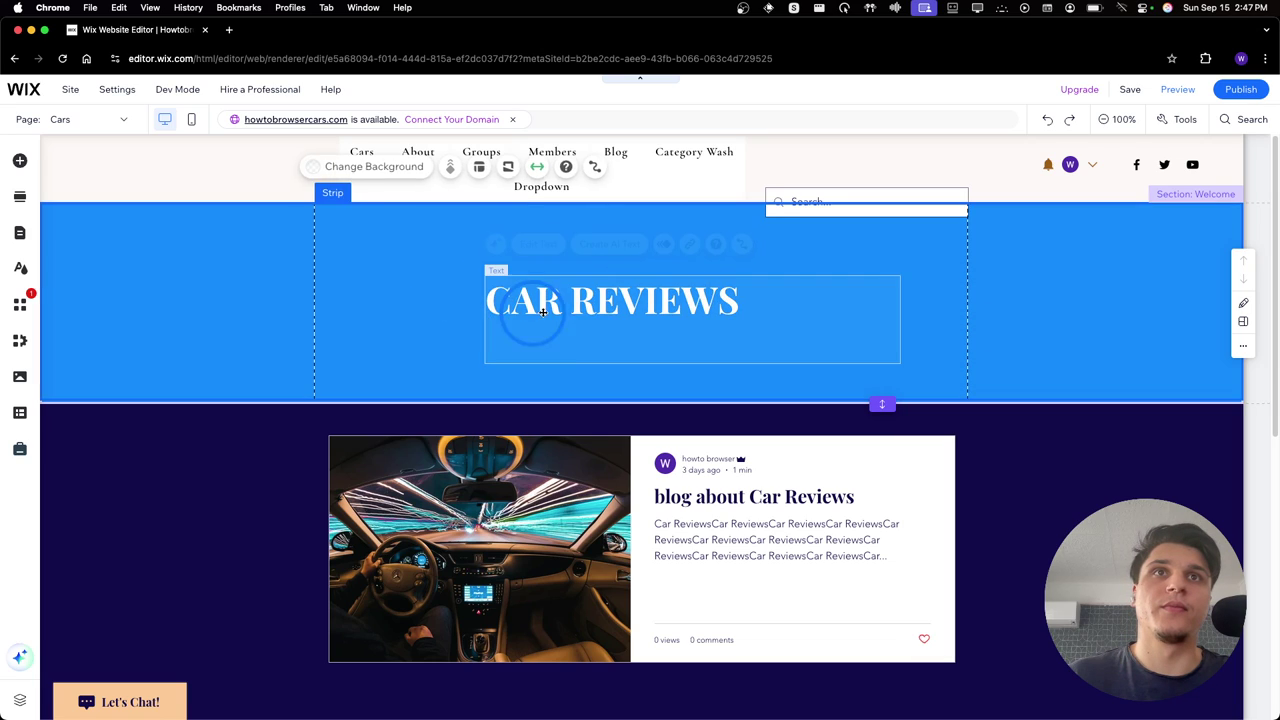
Enlarge the CAR REVIEWS heading's font so it fills its text box and move it up near the strip's upper edge
{"action": "left_click", "coordinate": [586, 310]}
{"action": "double_click", "coordinate": [657, 318]}
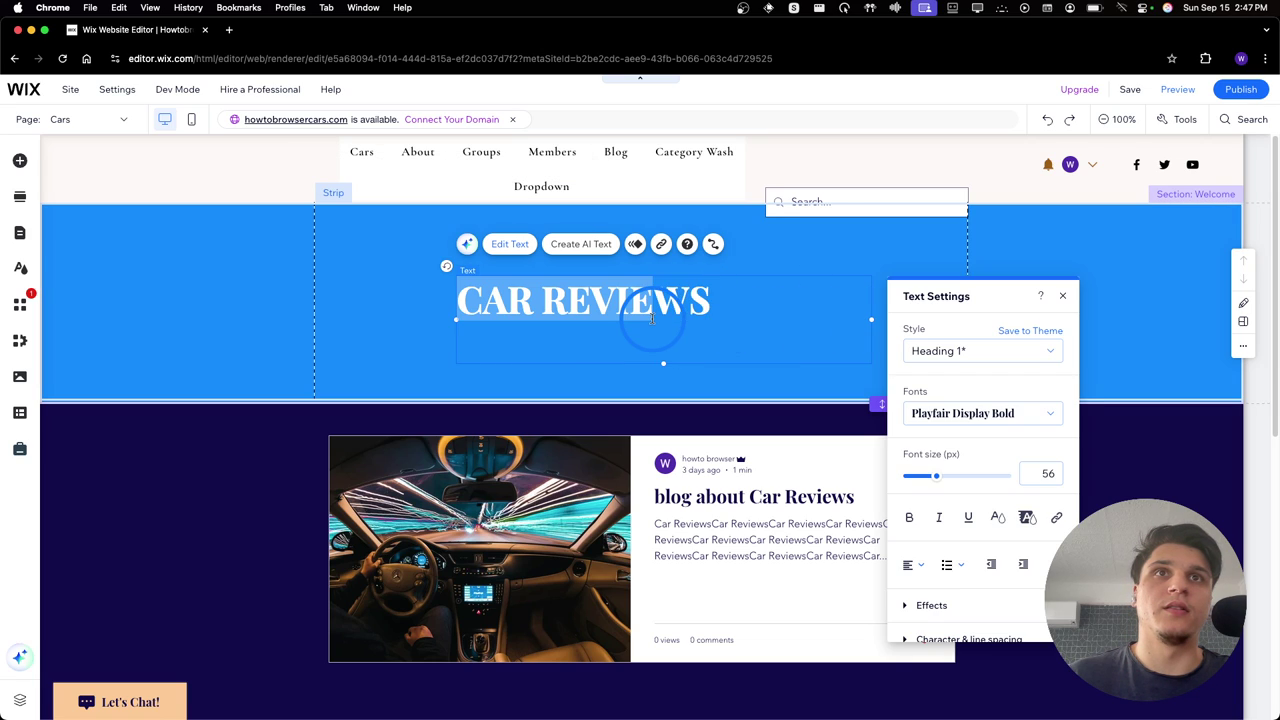
{"action": "left_click_drag", "start_coordinate": [929, 472], "coordinate": [953, 476]}
{"action": "left_click", "coordinate": [813, 311]}
{"action": "key", "text": "super+a"}
{"action": "left_click", "coordinate": [431, 285]}
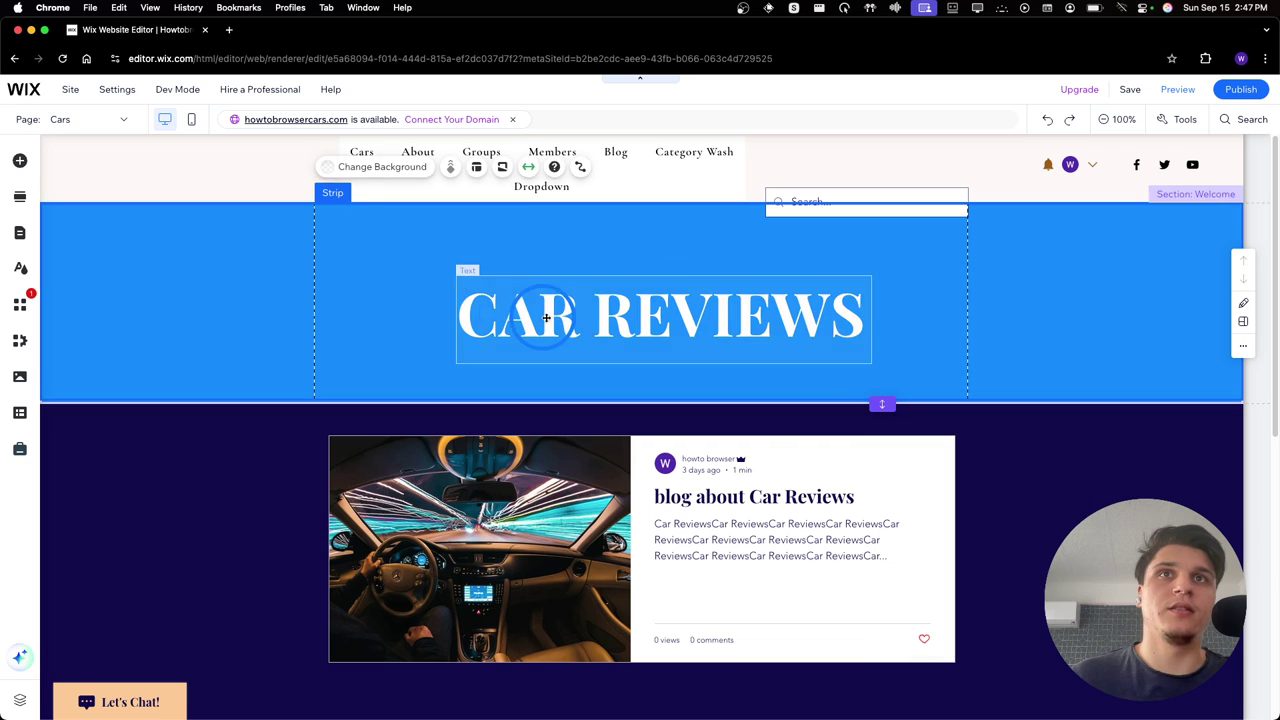
{"action": "left_click_drag", "start_coordinate": [530, 314], "coordinate": [524, 255]}
Move the search bar up inside the header, next to the notification bell
{"action": "left_click", "coordinate": [794, 189]}
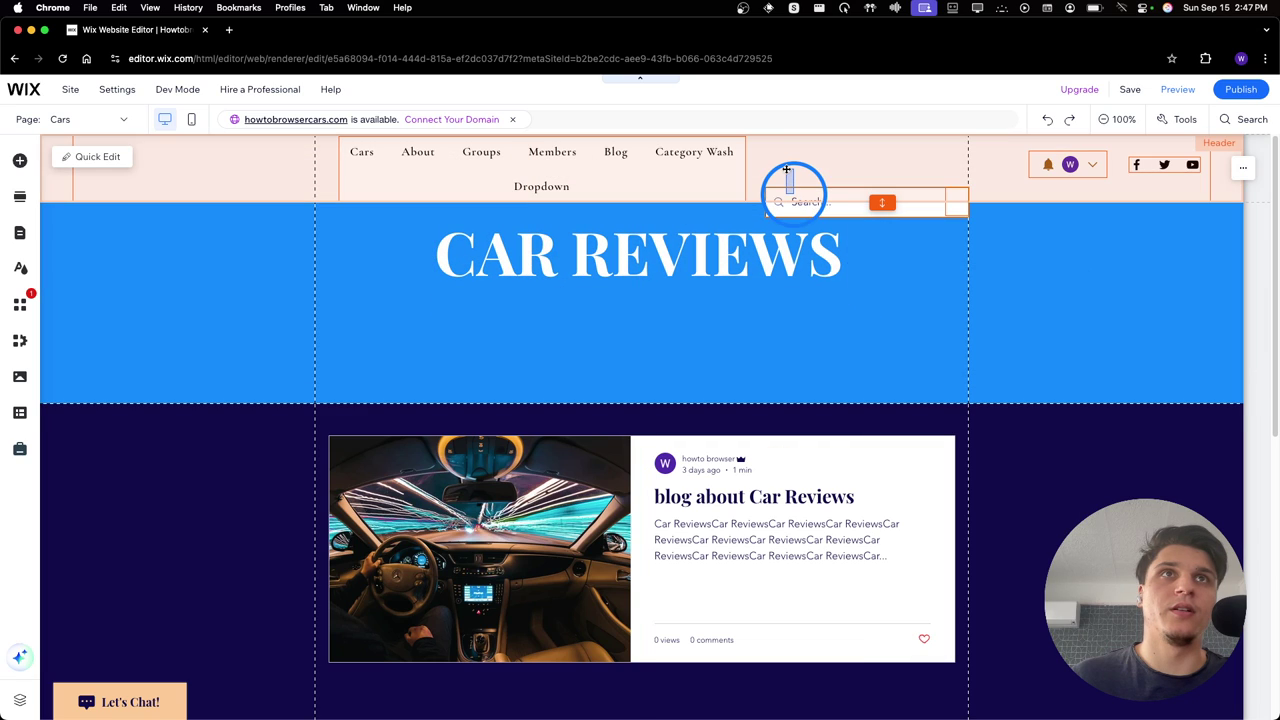
{"action": "left_click_drag", "start_coordinate": [946, 189], "coordinate": [998, 167]}
{"action": "left_click", "coordinate": [718, 380]}
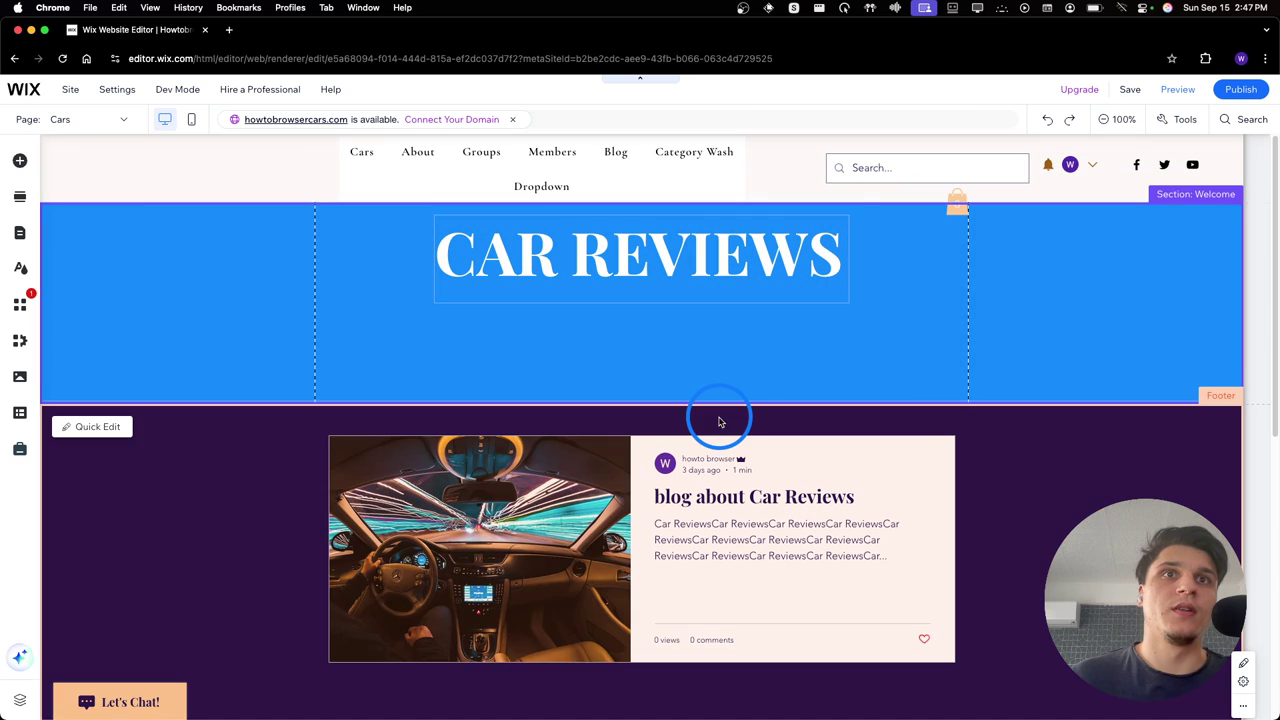
Shorten the Welcome section so it ends just beneath the CAR REVIEWS heading
{"action": "left_click_drag", "start_coordinate": [884, 406], "coordinate": [886, 306]}
{"action": "left_click", "coordinate": [1094, 237]}
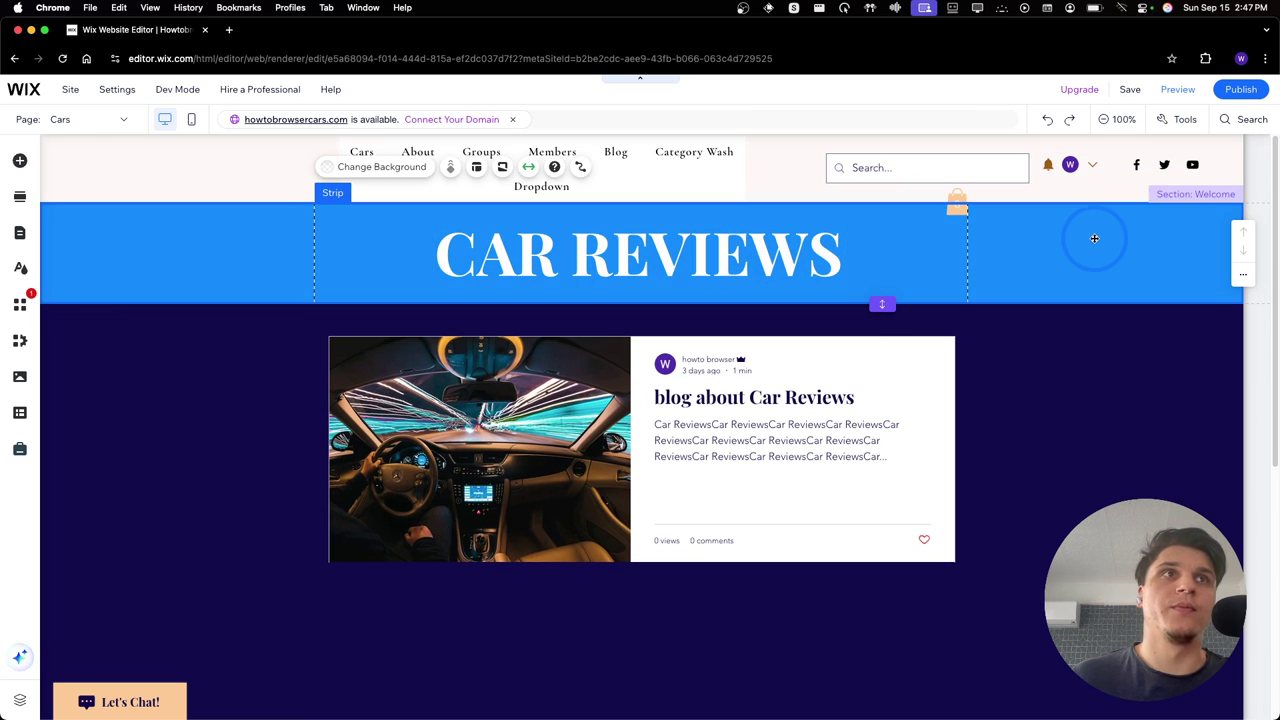
{"action": "left_click", "coordinate": [1090, 346]}
{"action": "left_click", "coordinate": [1185, 152]}
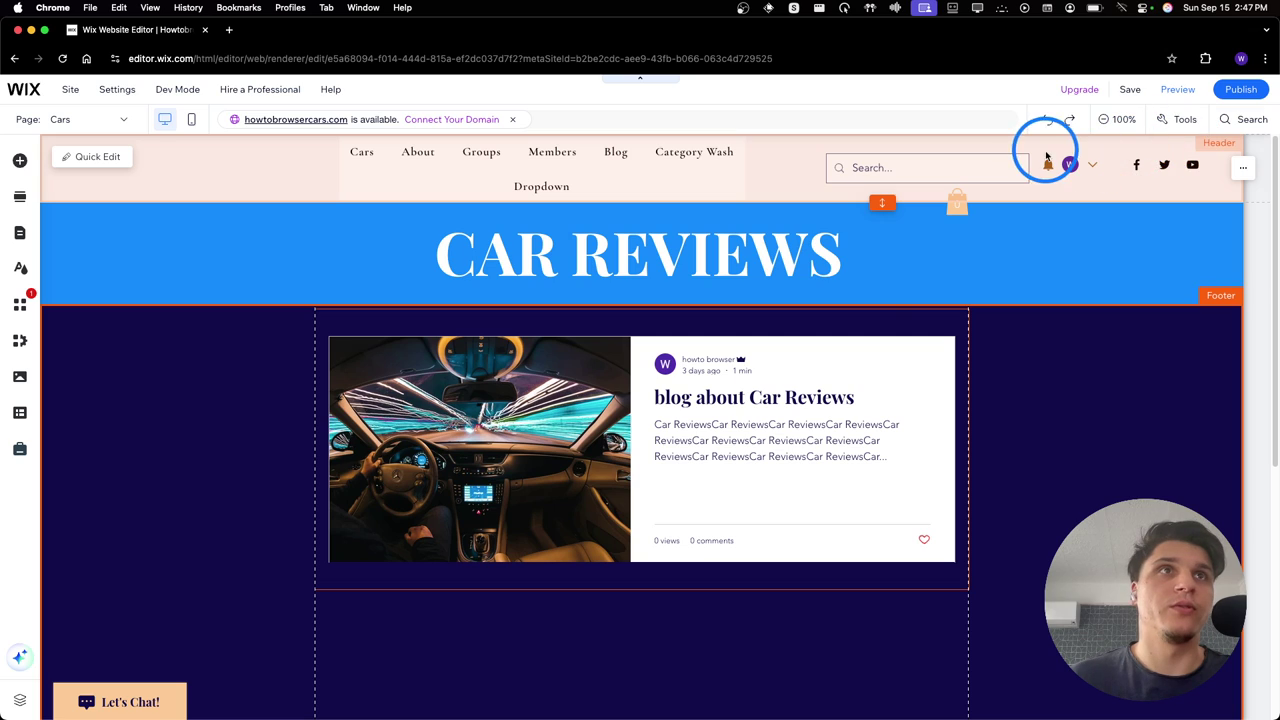
Replace the Welcome section's blue background with the dark blue gradient that has a light glowing center, and leave quick editing
{"action": "left_click", "coordinate": [257, 235]}
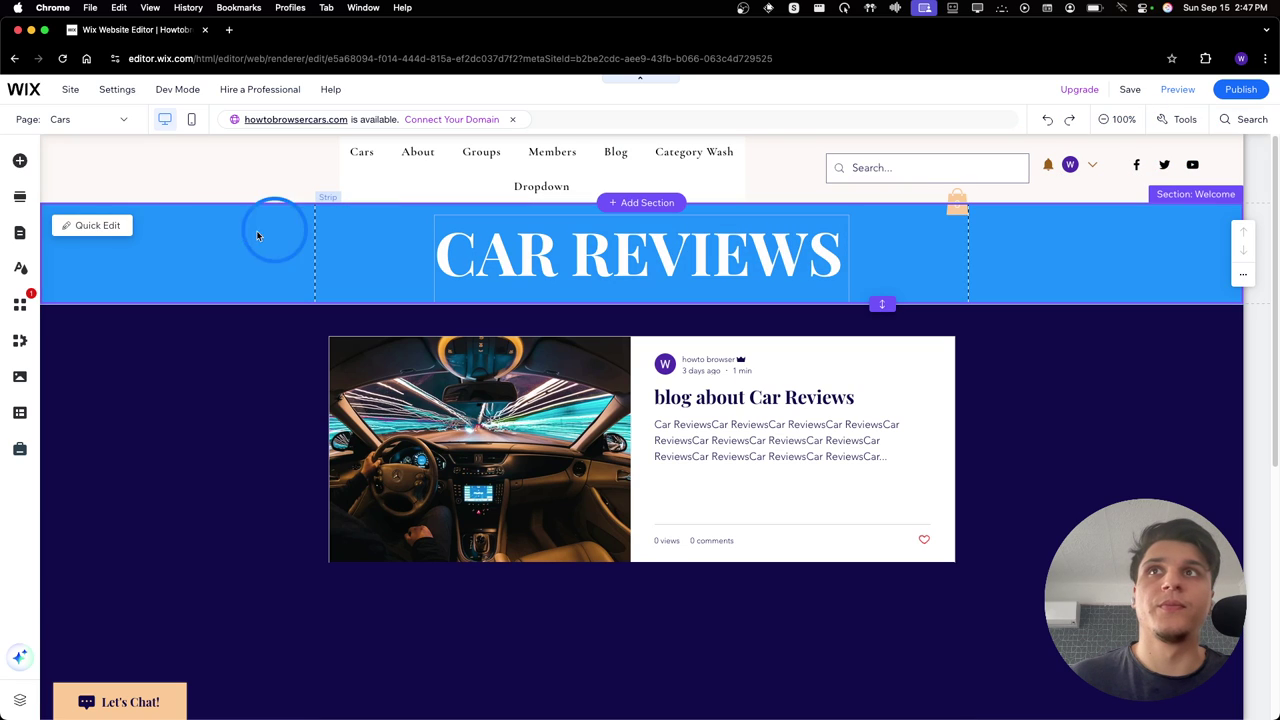
{"action": "left_click", "coordinate": [88, 226]}
{"action": "left_click", "coordinate": [1135, 245]}
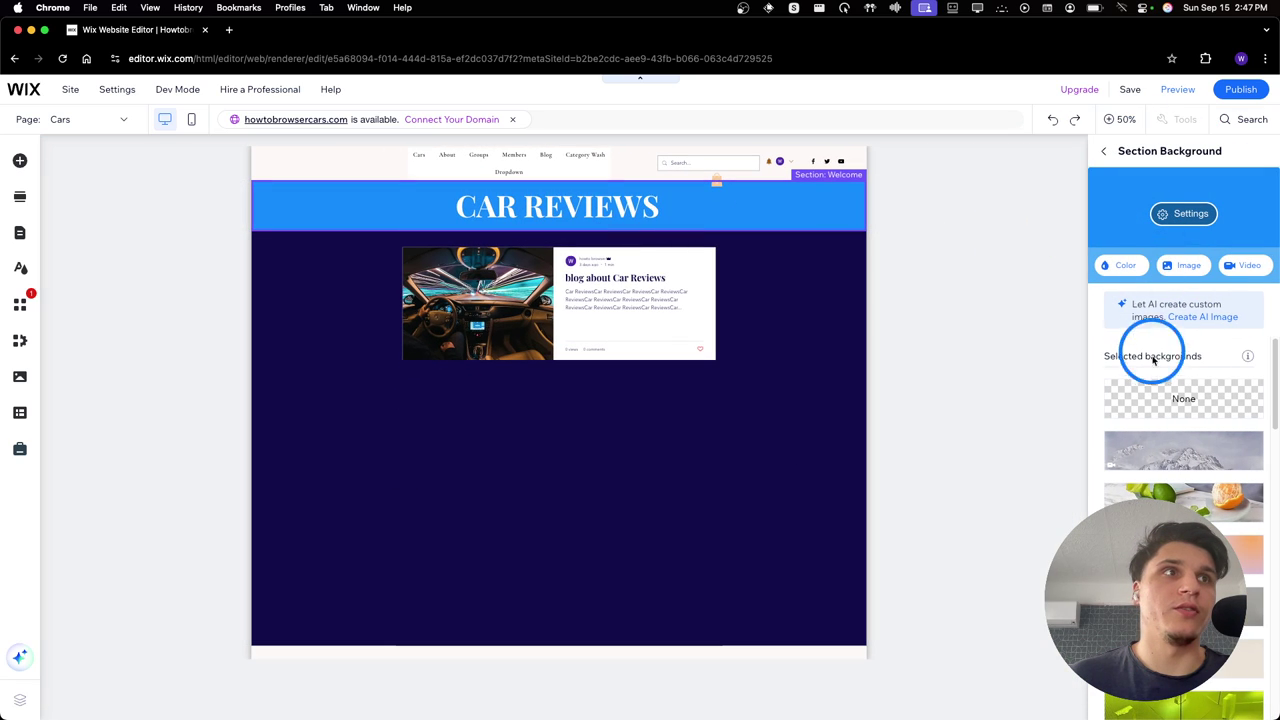
{"action": "left_click", "coordinate": [1162, 396]}
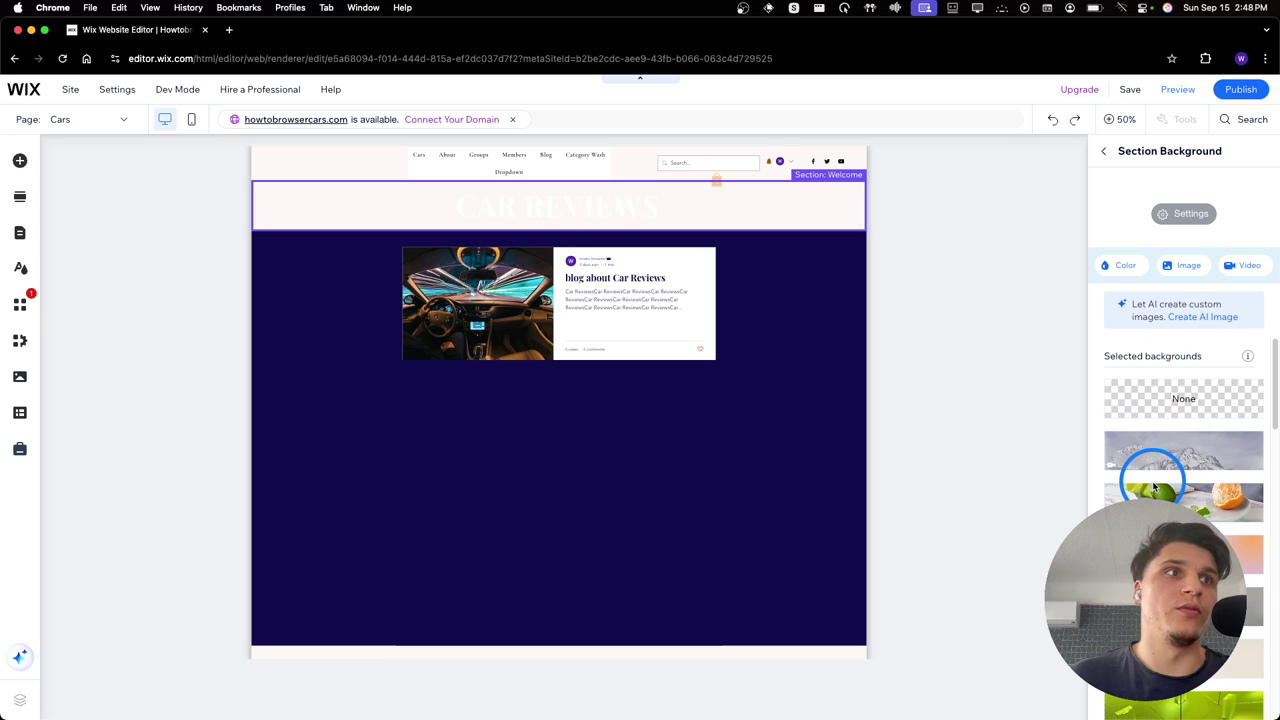
{"action": "scroll", "coordinate": [1153, 487], "scroll_direction": "down", "scroll_amount": 5}
{"action": "left_click", "coordinate": [1215, 560]}
{"action": "left_click", "coordinate": [763, 303]}
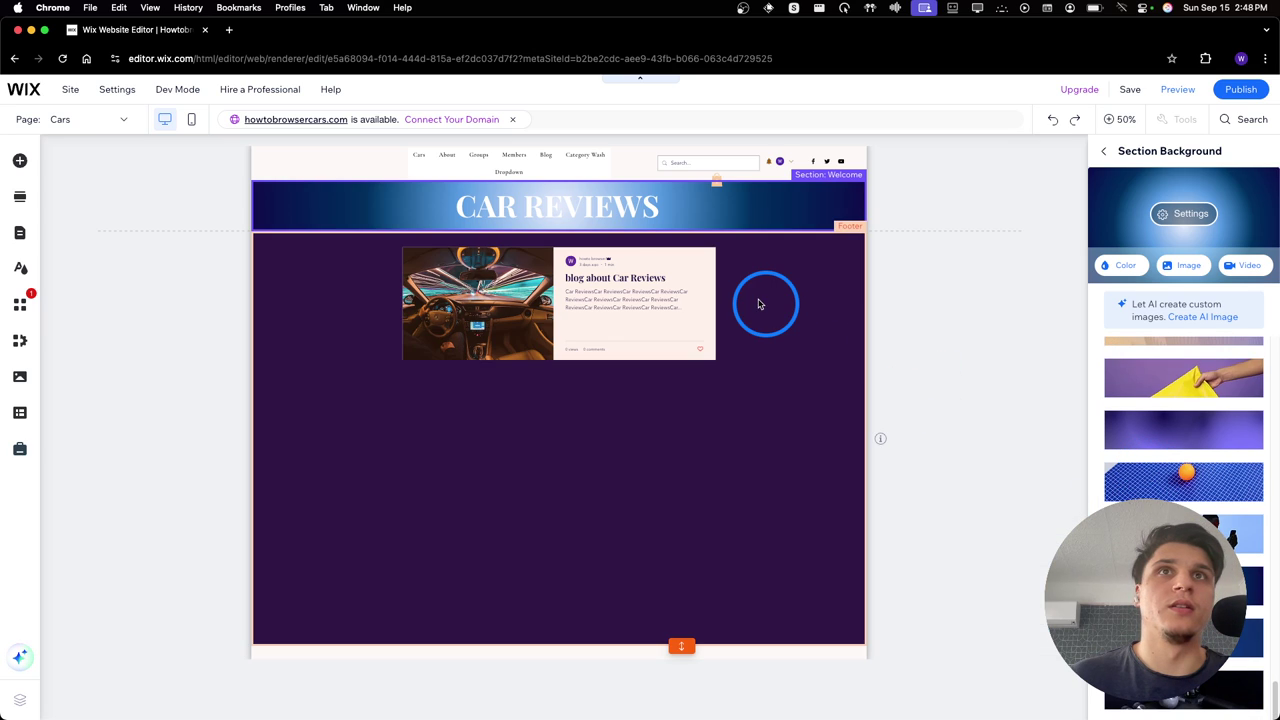
{"action": "left_click", "coordinate": [690, 317]}
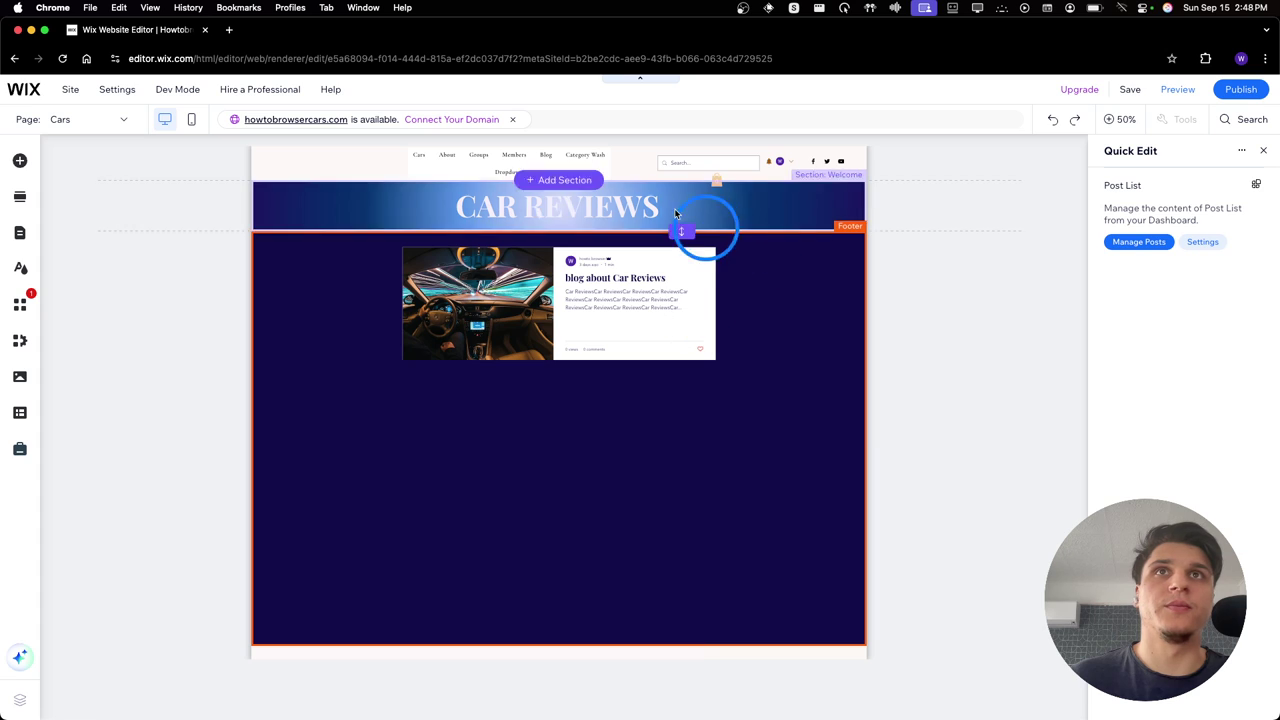
{"action": "left_click", "coordinate": [623, 166]}
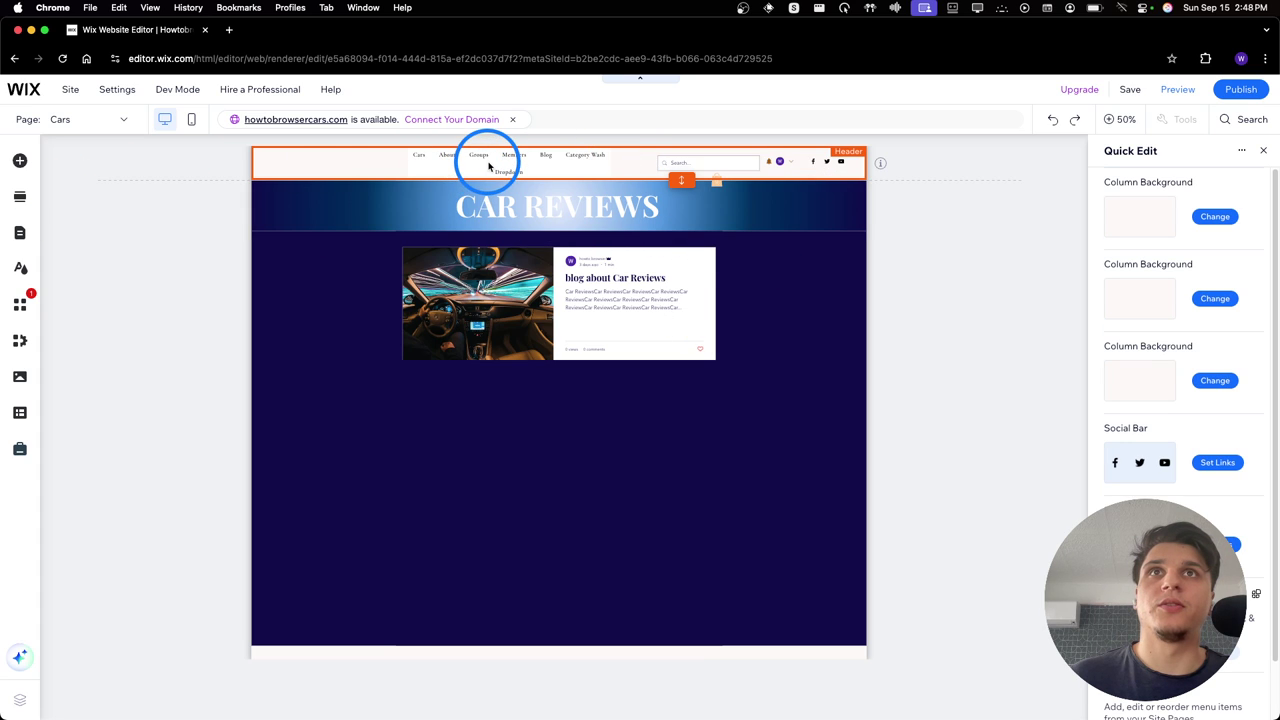
{"action": "key", "text": "Escape"}
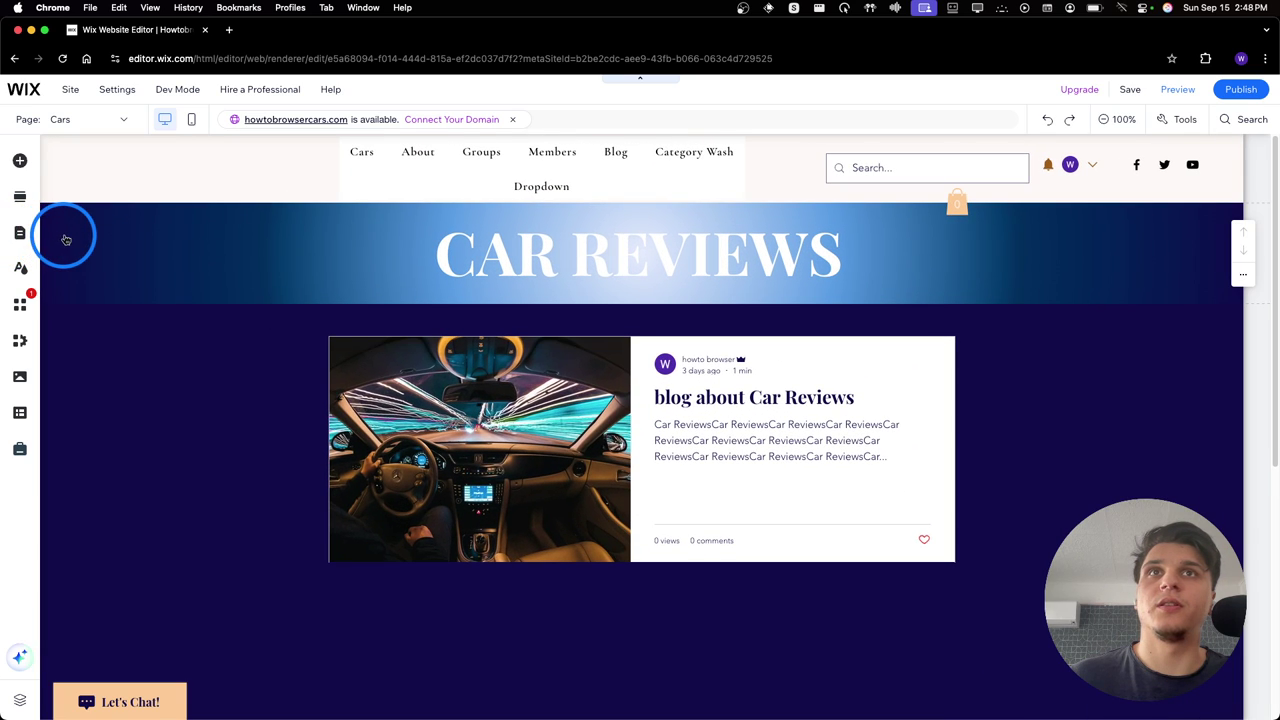
Delete the Dropdown item from the site menu and shift the header's horizontal menu closer to the search bar, level with it
{"action": "left_click", "coordinate": [65, 240]}
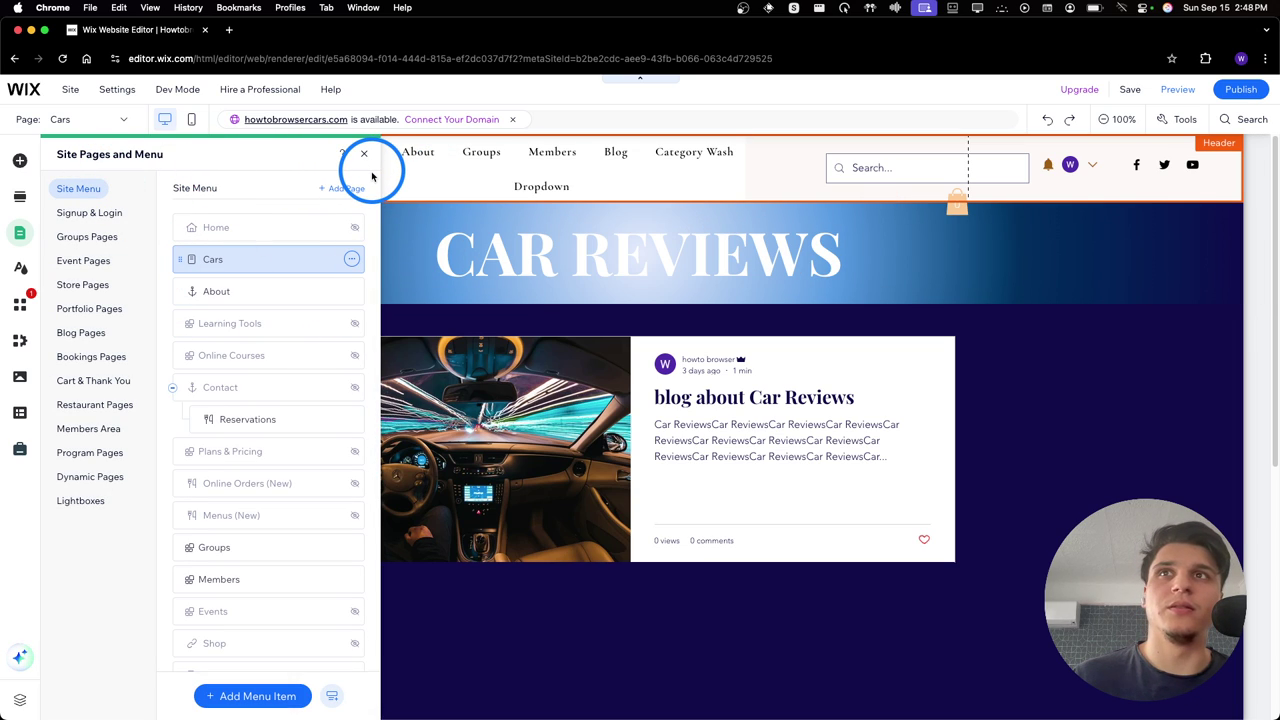
{"action": "scroll", "coordinate": [340, 420], "scroll_direction": "down", "scroll_amount": 5}
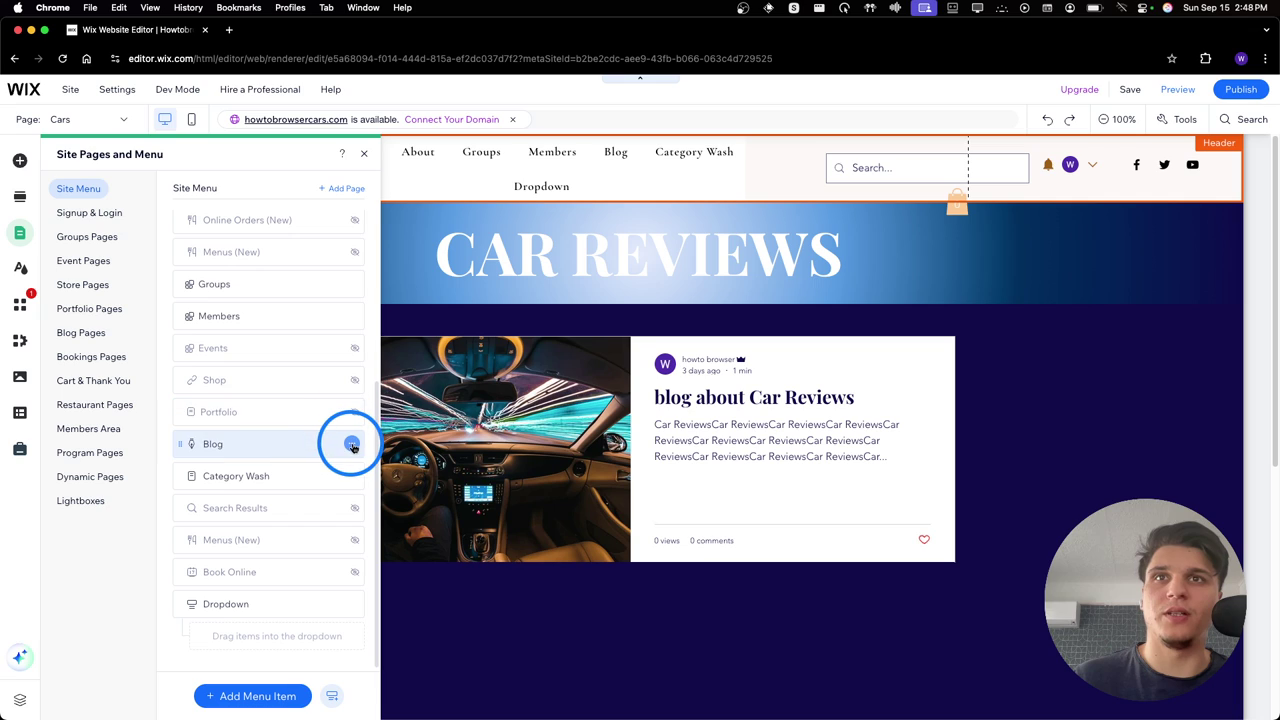
{"action": "left_click", "coordinate": [352, 446]}
{"action": "left_click", "coordinate": [352, 446]}
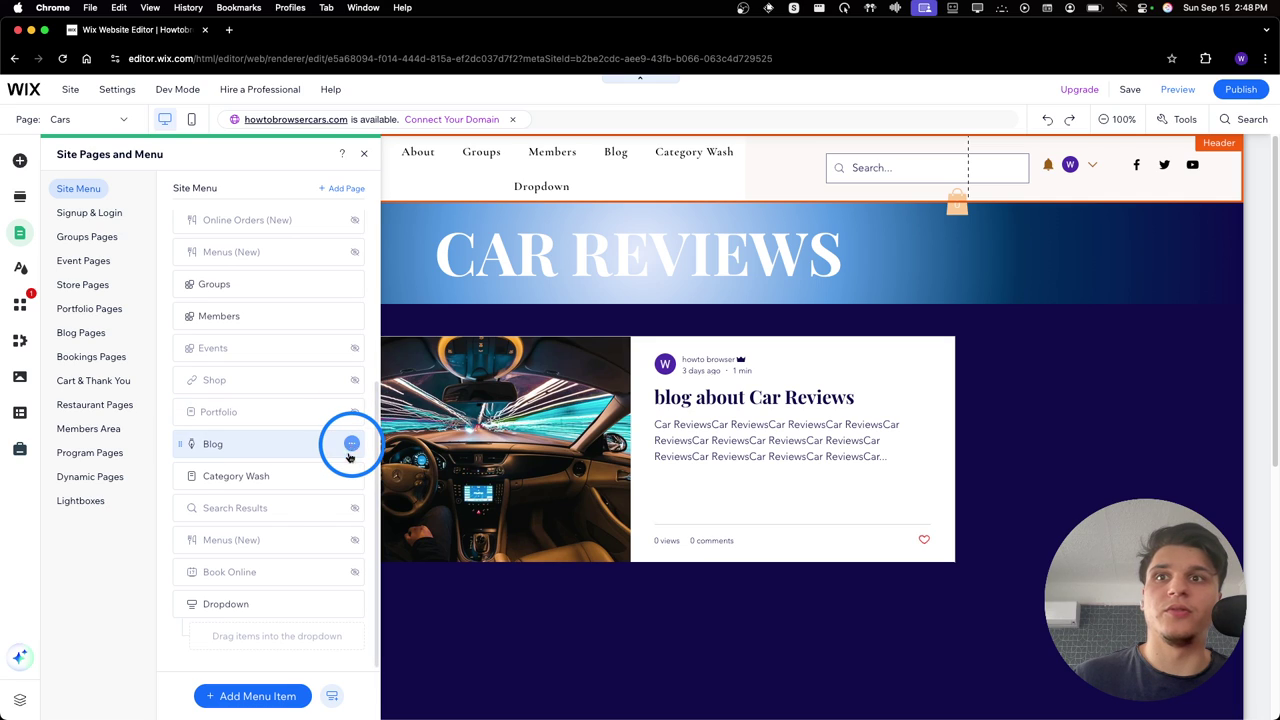
{"action": "left_click", "coordinate": [352, 603]}
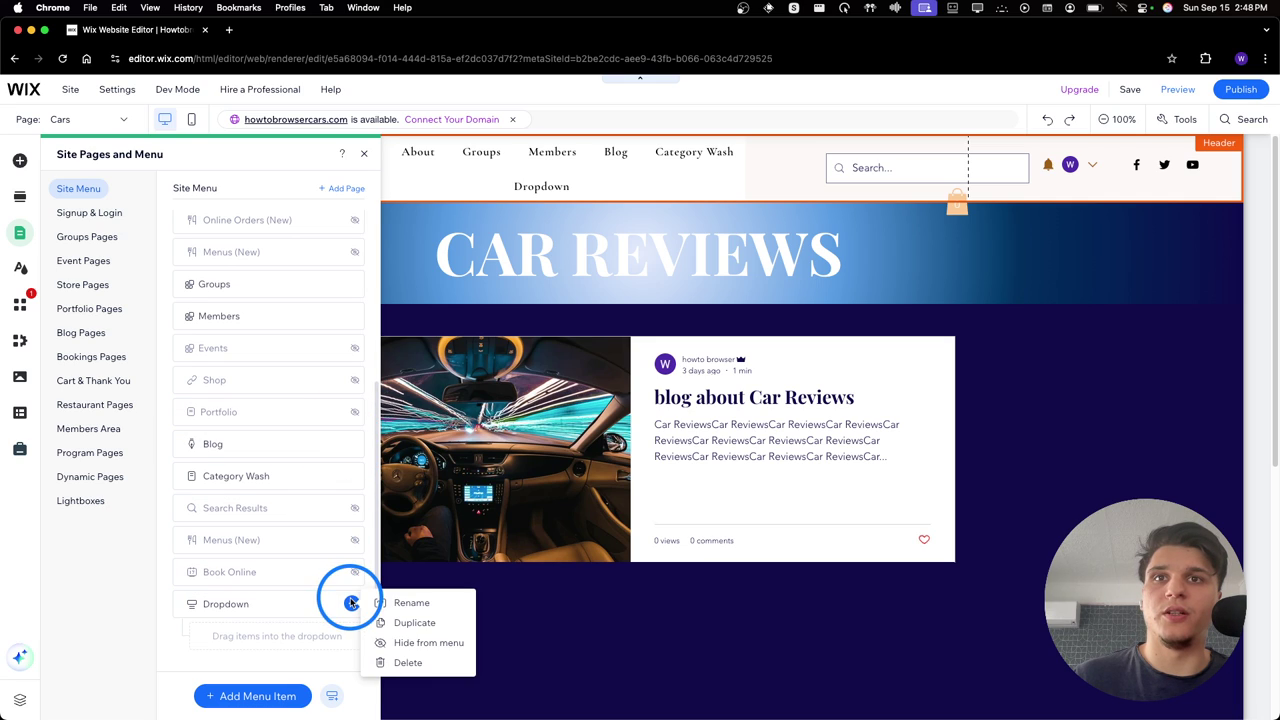
{"action": "left_click", "coordinate": [306, 509]}
{"action": "scroll", "coordinate": [308, 475], "scroll_direction": "up", "scroll_amount": 1}
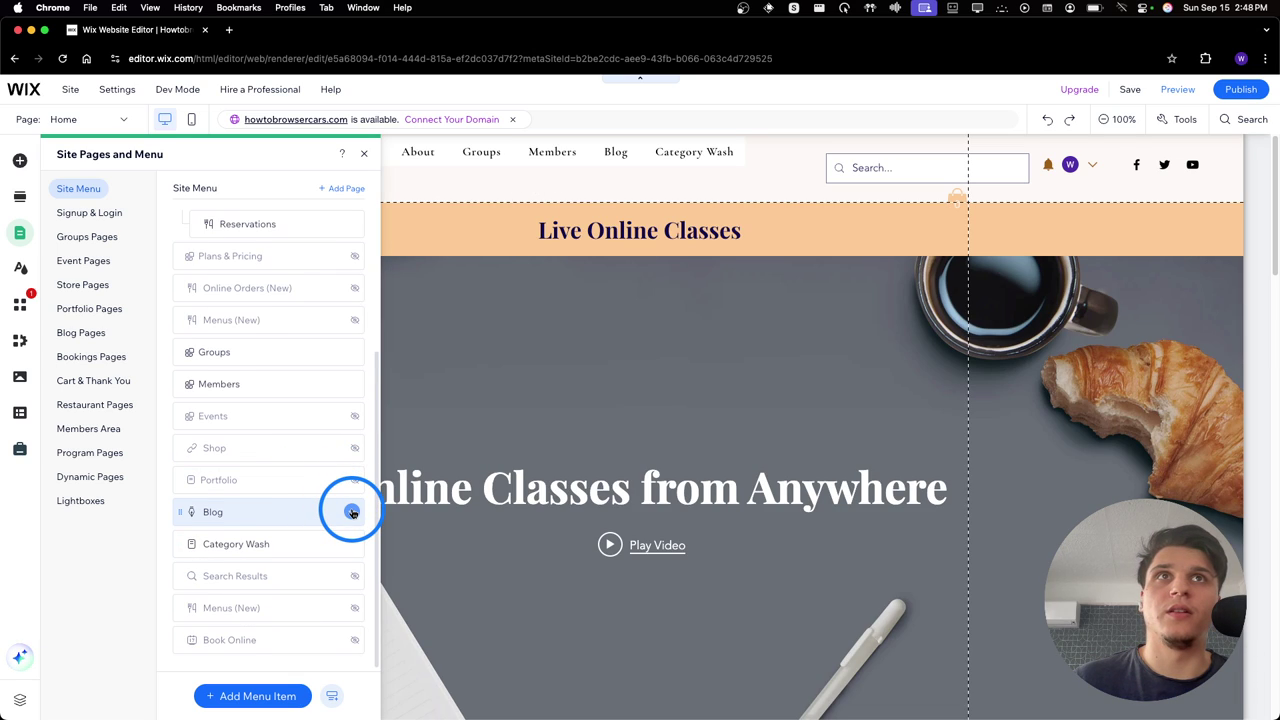
{"action": "left_click", "coordinate": [500, 163]}
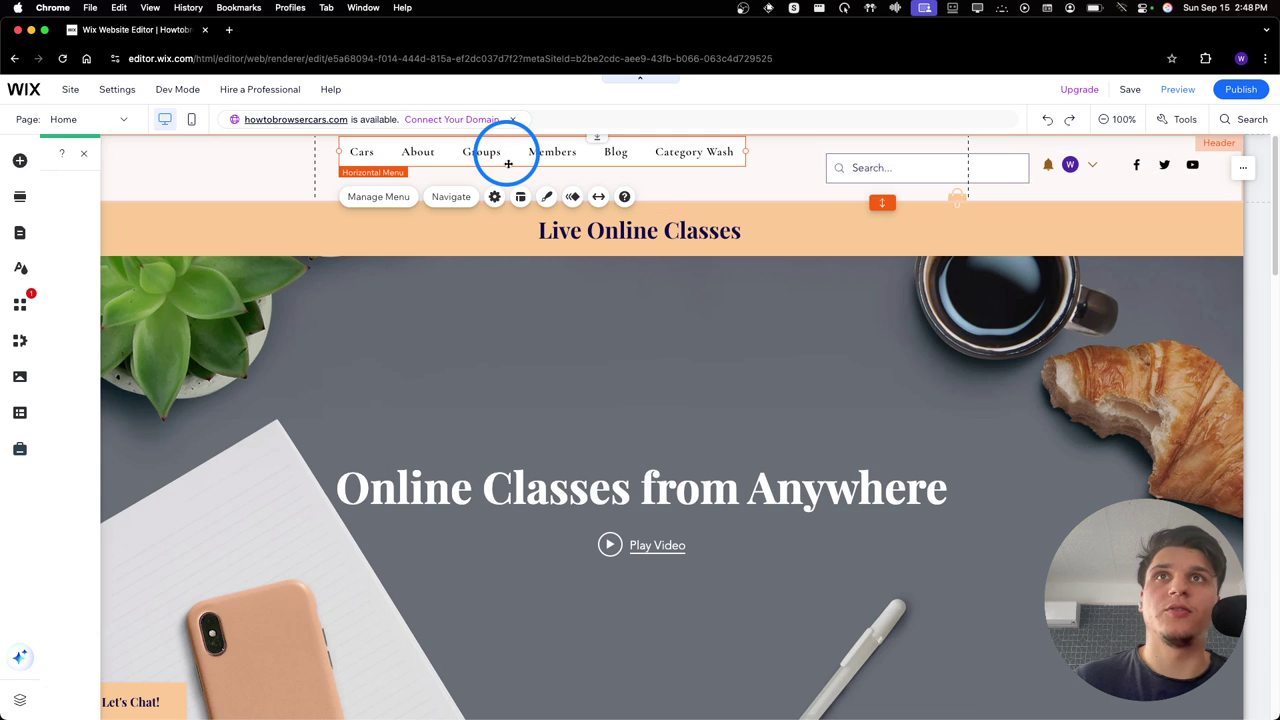
{"action": "left_click_drag", "start_coordinate": [500, 163], "coordinate": [523, 163]}
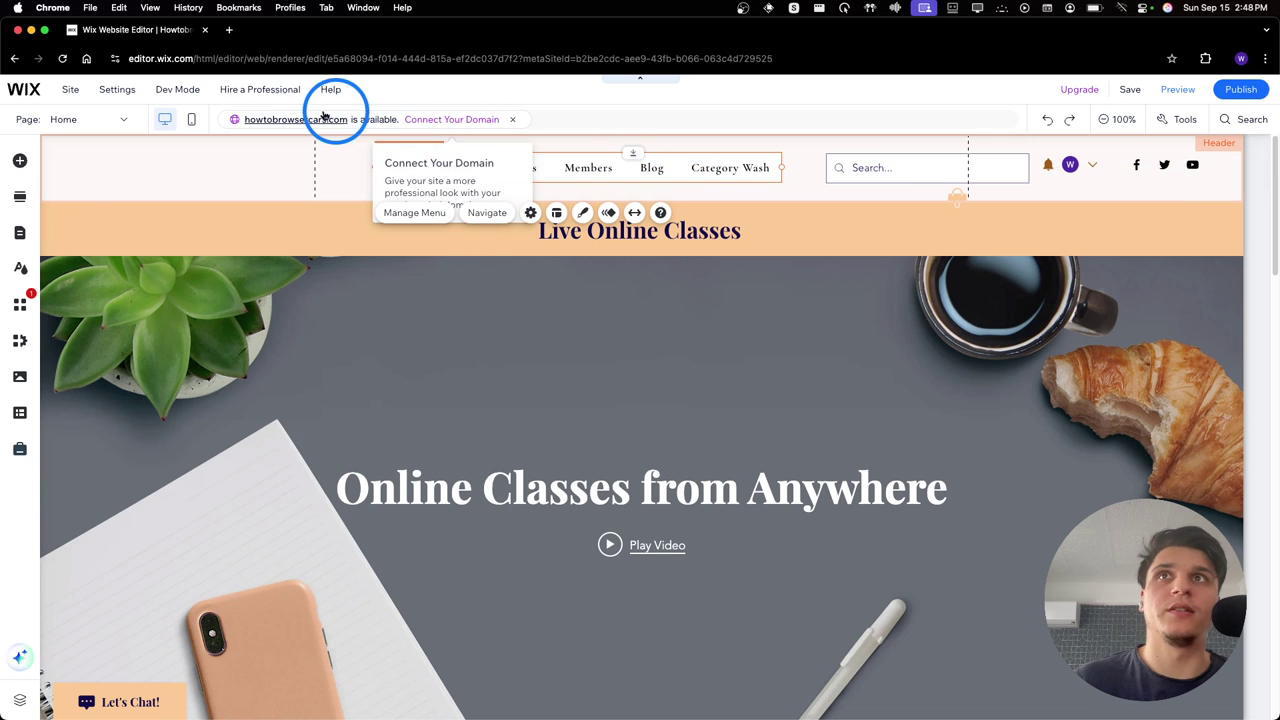
Switch the editor to the mobile version and open the Cars page
{"action": "left_click", "coordinate": [186, 120]}
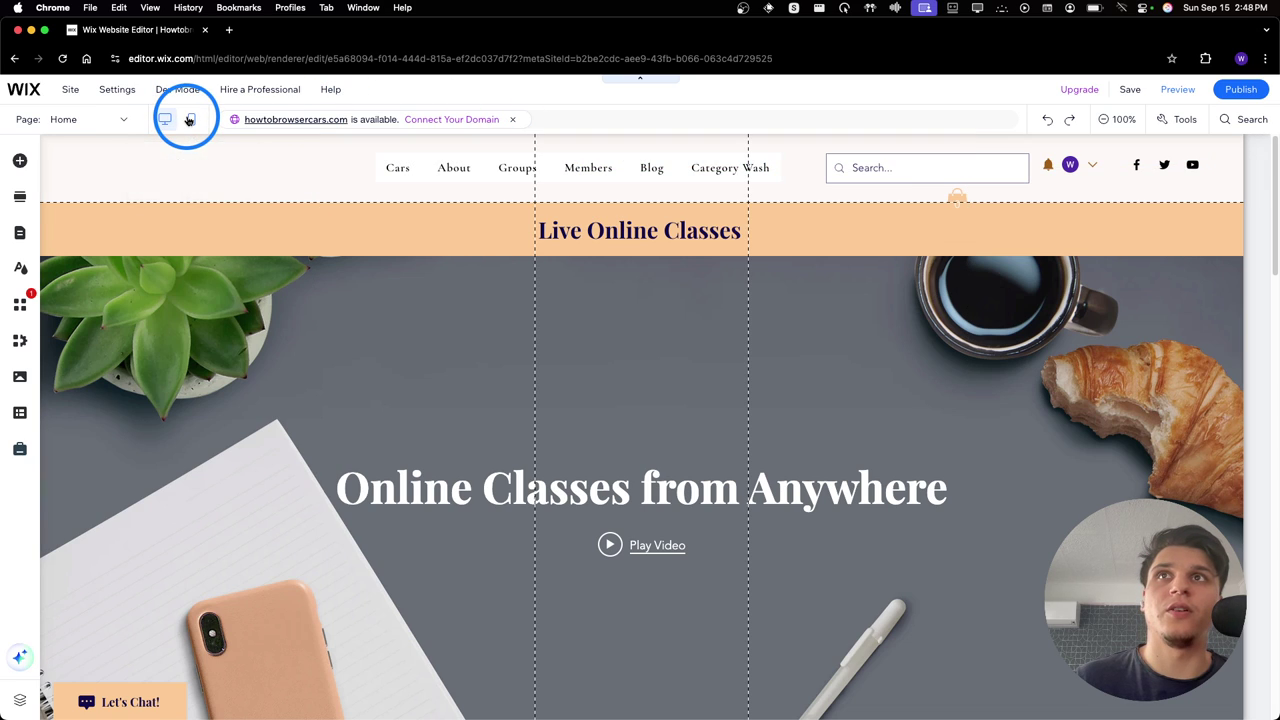
{"action": "left_click", "coordinate": [124, 120]}
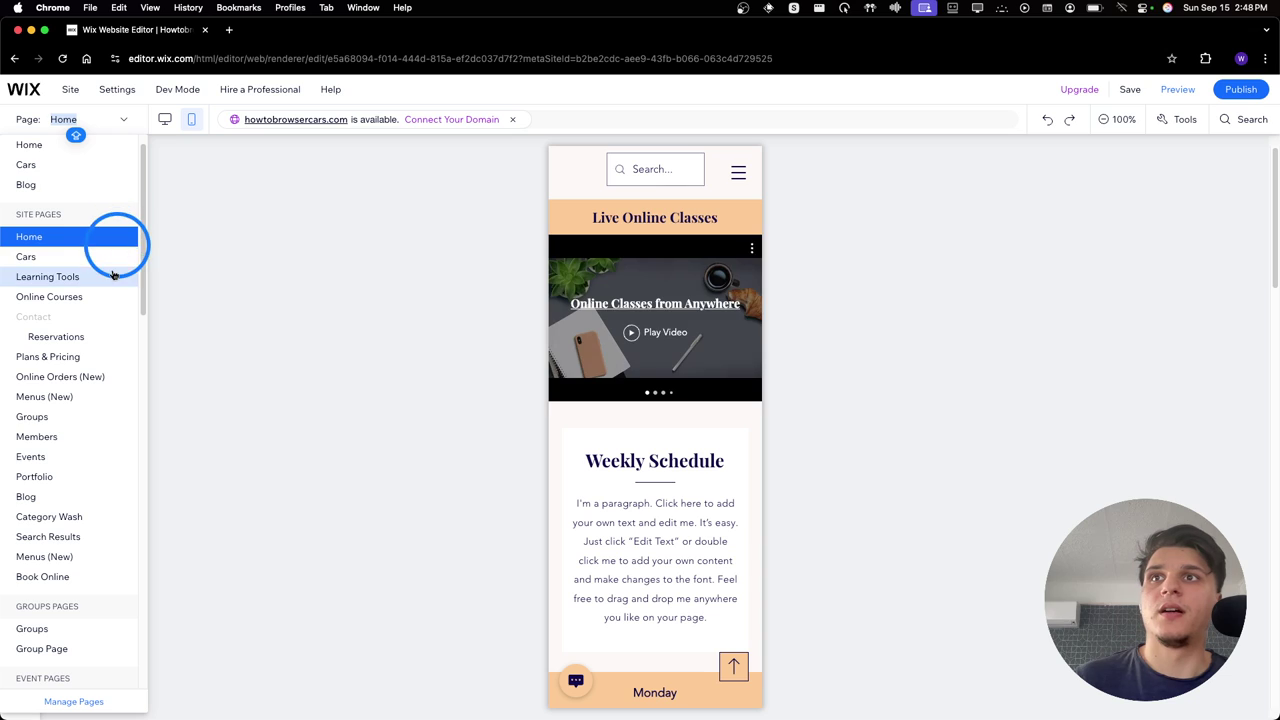
{"action": "scroll", "coordinate": [96, 354], "scroll_direction": "down", "scroll_amount": 6}
{"action": "scroll", "coordinate": [98, 355], "scroll_direction": "up", "scroll_amount": 5}
{"action": "scroll", "coordinate": [98, 355], "scroll_direction": "up", "scroll_amount": 3}
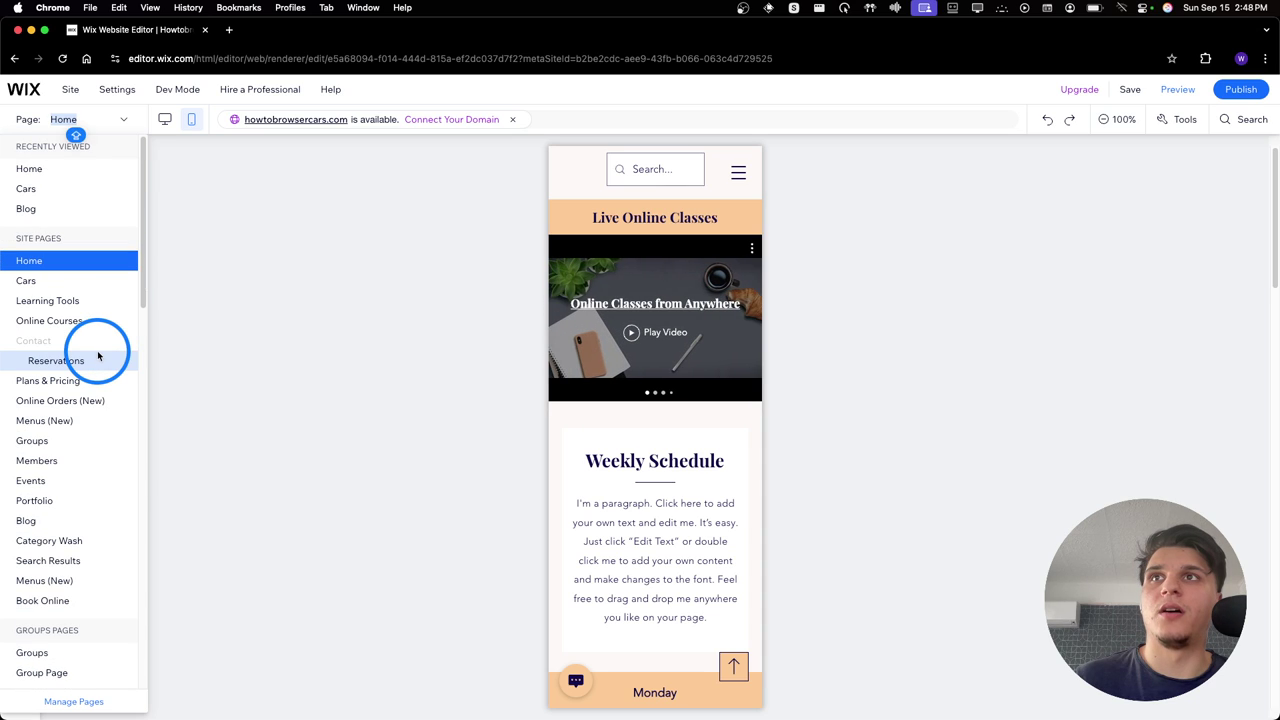
{"action": "left_click", "coordinate": [38, 189]}
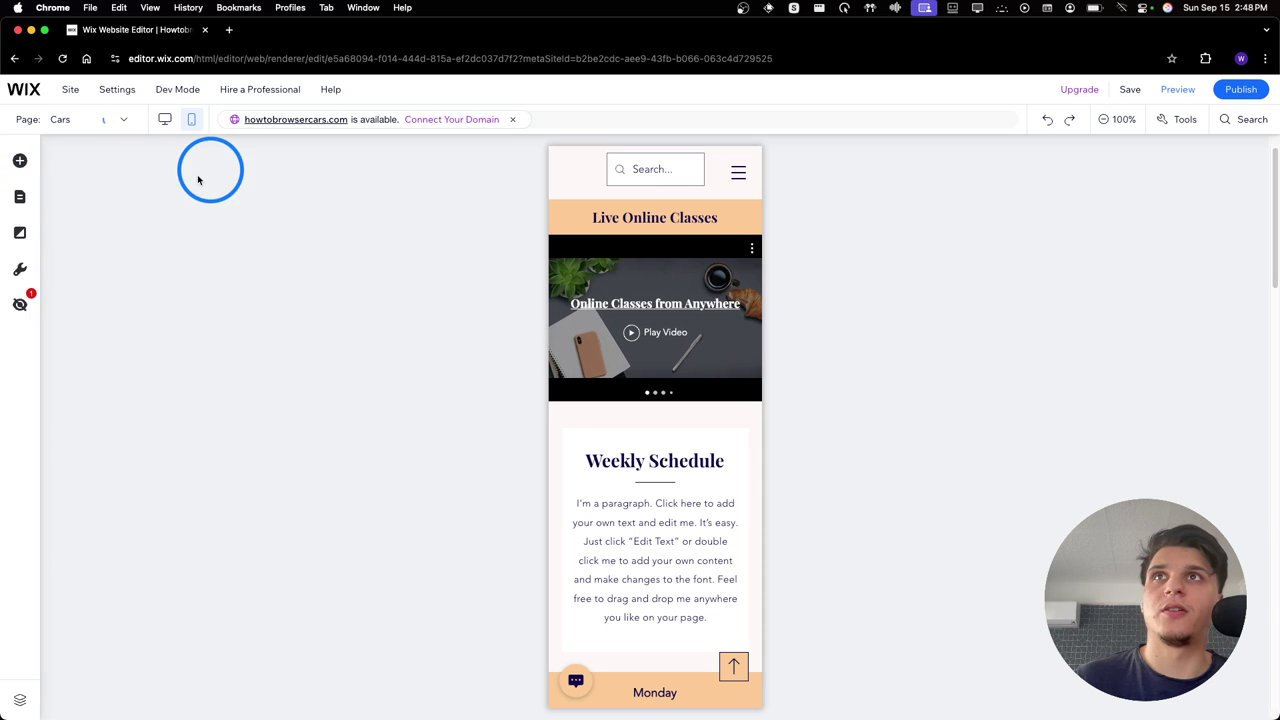
Shrink the mobile Welcome section to a height of about 96 and center the CAR REVIEWS heading within it
{"action": "left_click", "coordinate": [598, 318]}
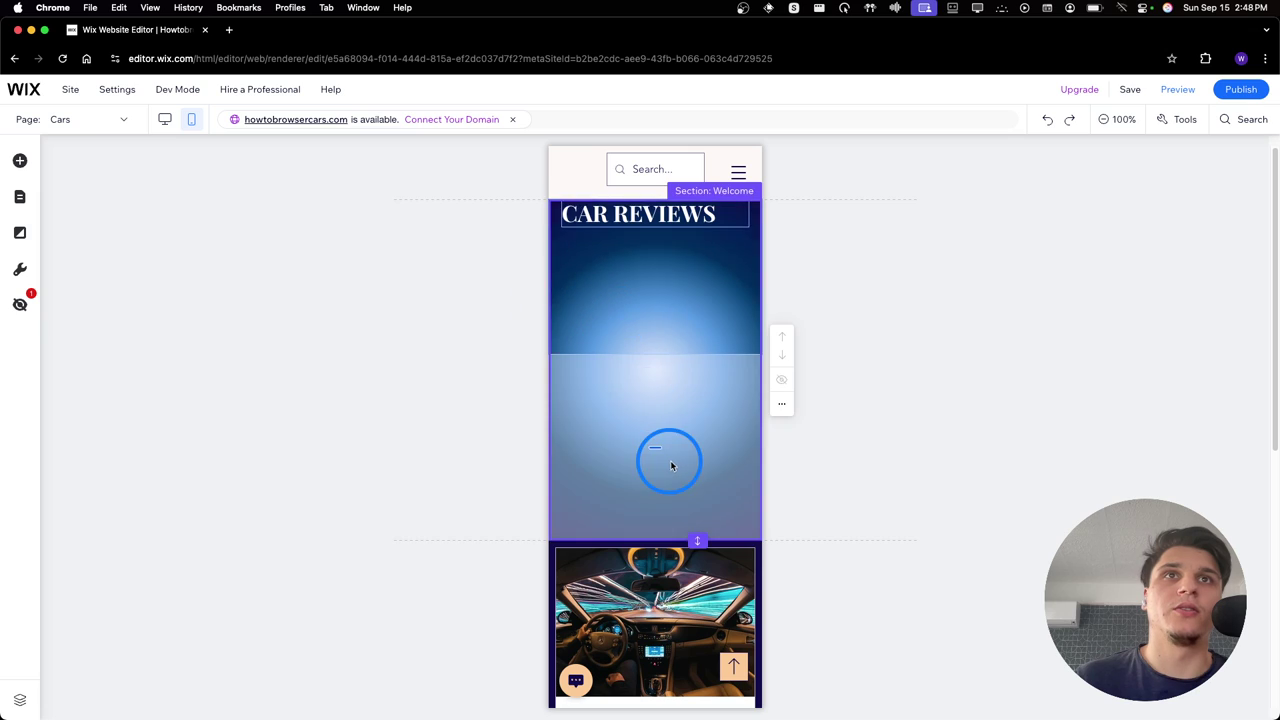
{"action": "left_click_drag", "start_coordinate": [691, 533], "coordinate": [669, 224]}
{"action": "left_click", "coordinate": [669, 224]}
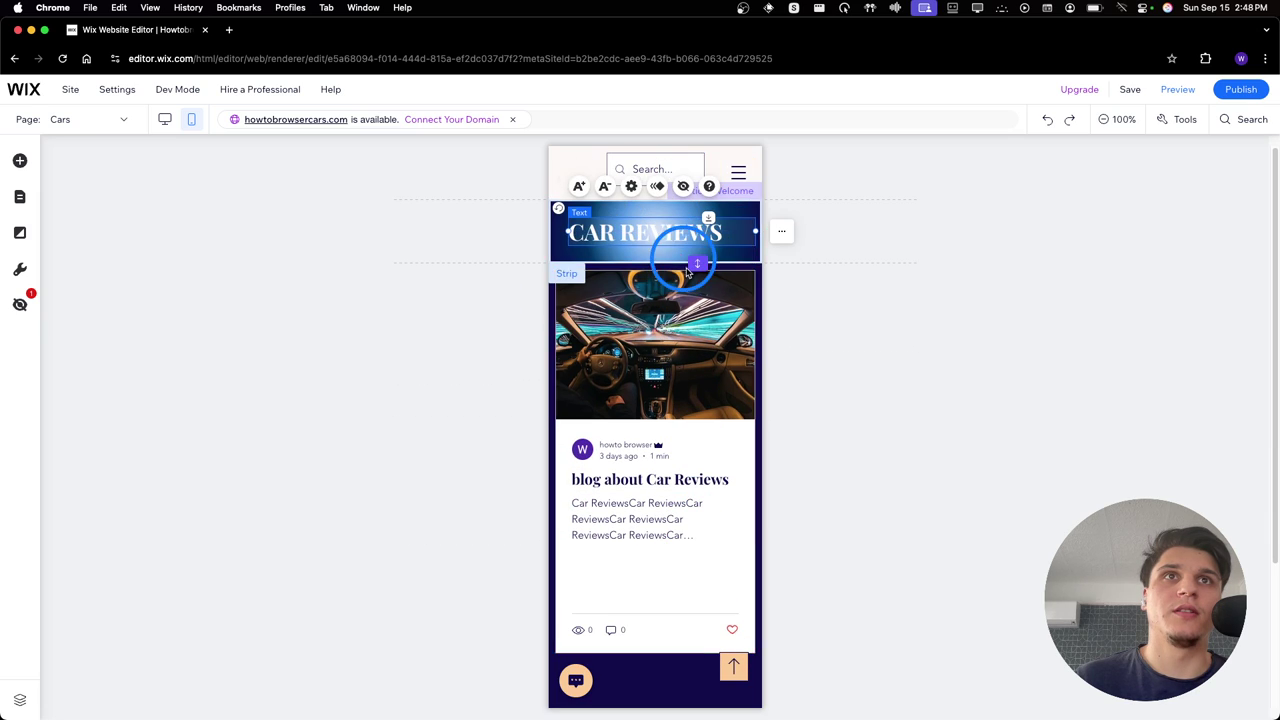
{"action": "left_click", "coordinate": [695, 255]}
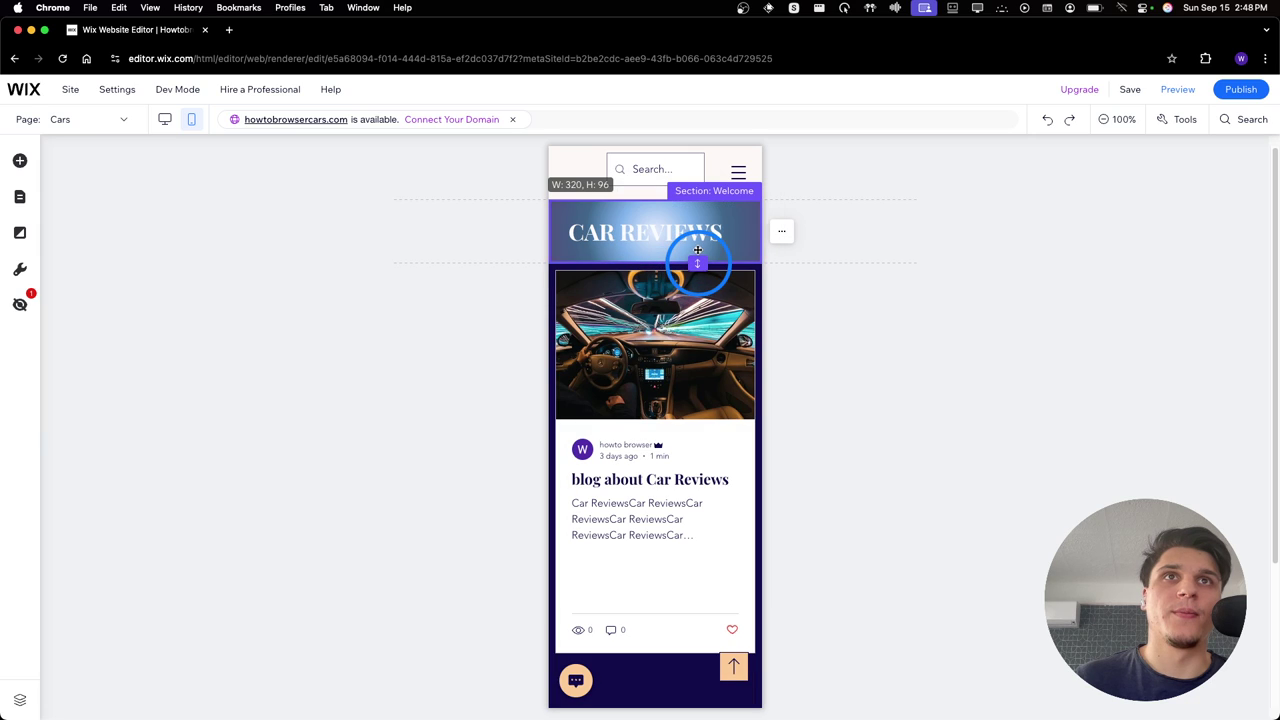
Shrink the mobile Welcome section slightly further so it ends just below the CAR REVIEWS heading
{"action": "left_click", "coordinate": [688, 259]}
{"action": "left_click_drag", "start_coordinate": [662, 261], "coordinate": [663, 246]}
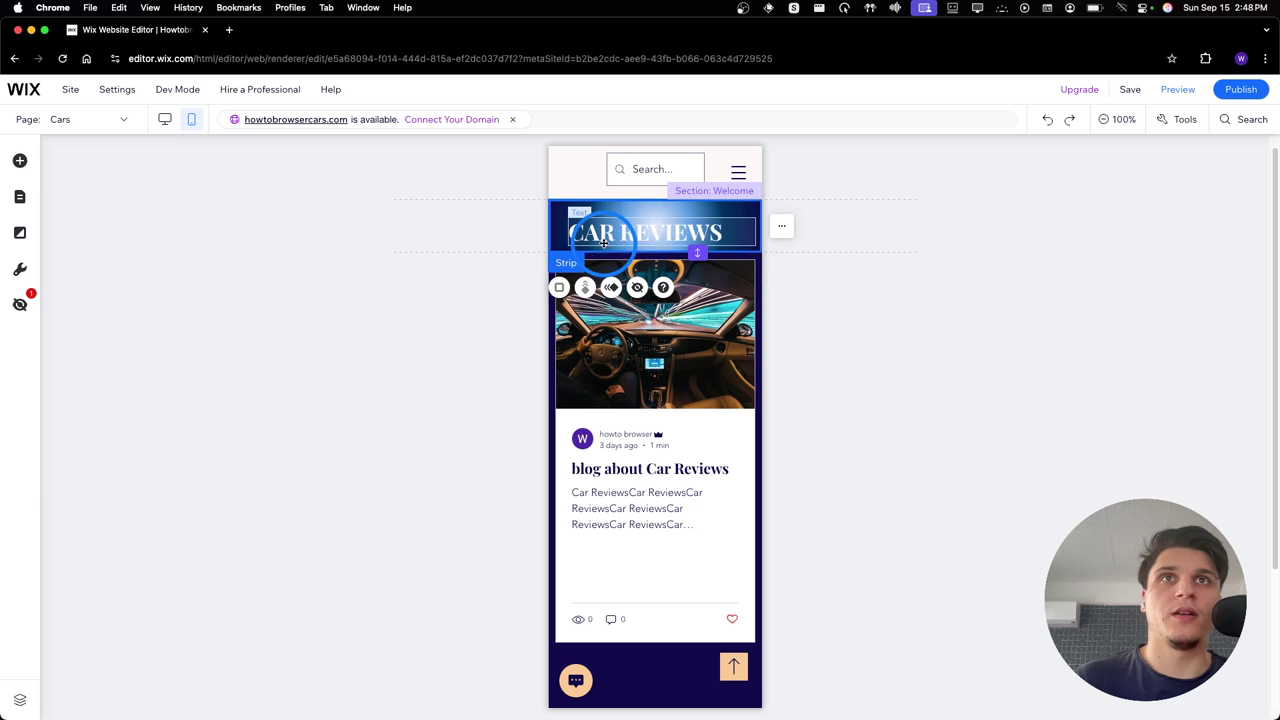
{"action": "left_click", "coordinate": [651, 385]}
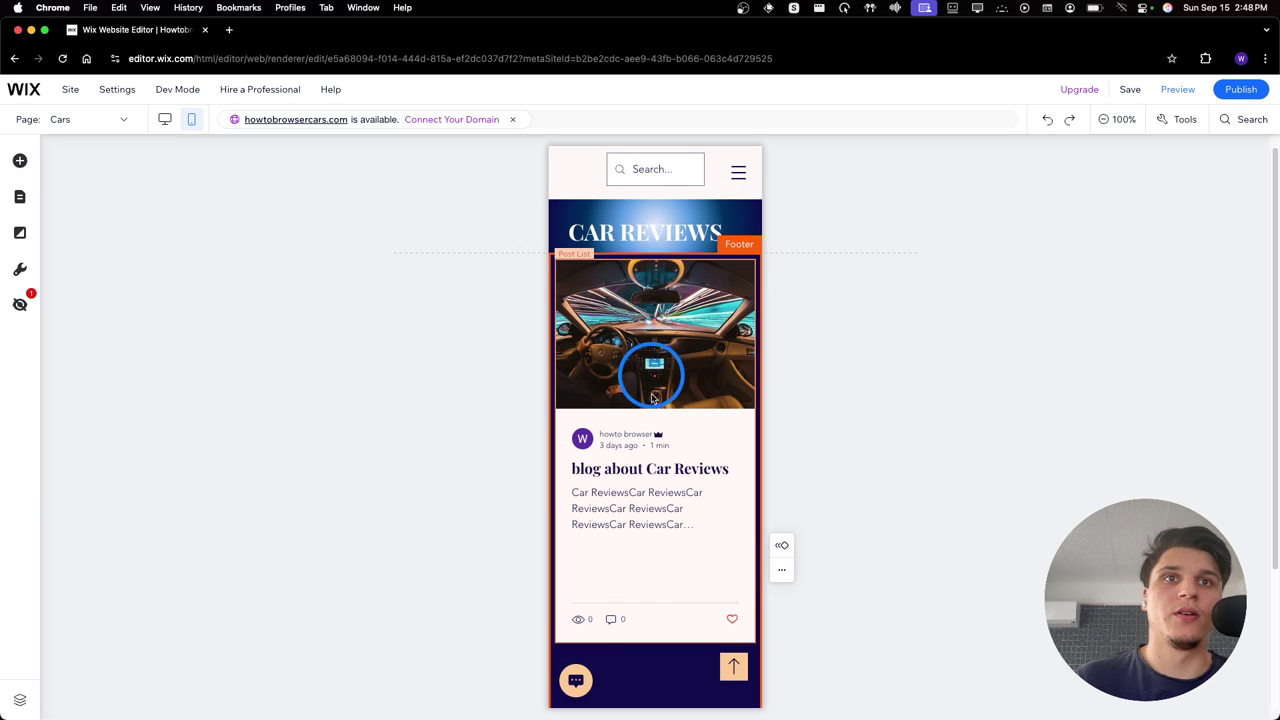
Open the mobile Post List's layout settings, keep the page preview unobstructed, and enable mobile settings
{"action": "left_click", "coordinate": [614, 407]}
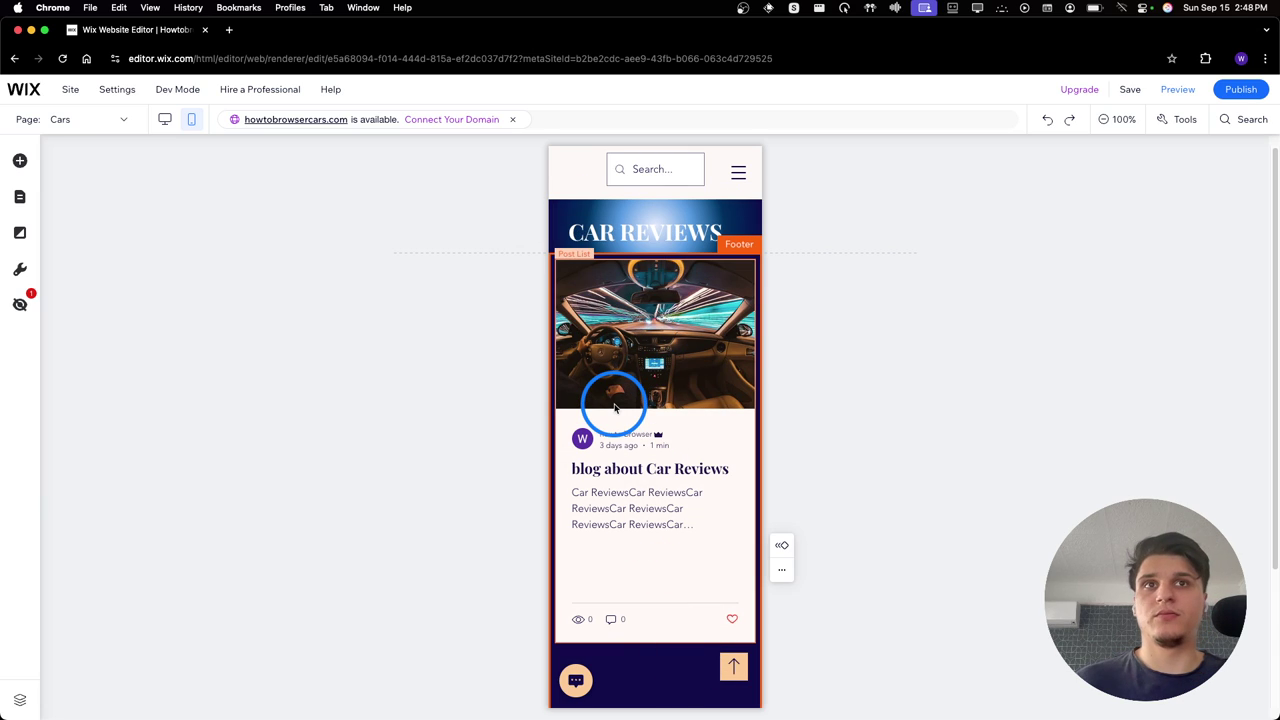
{"action": "left_click", "coordinate": [607, 346]}
{"action": "left_click", "coordinate": [594, 672]}
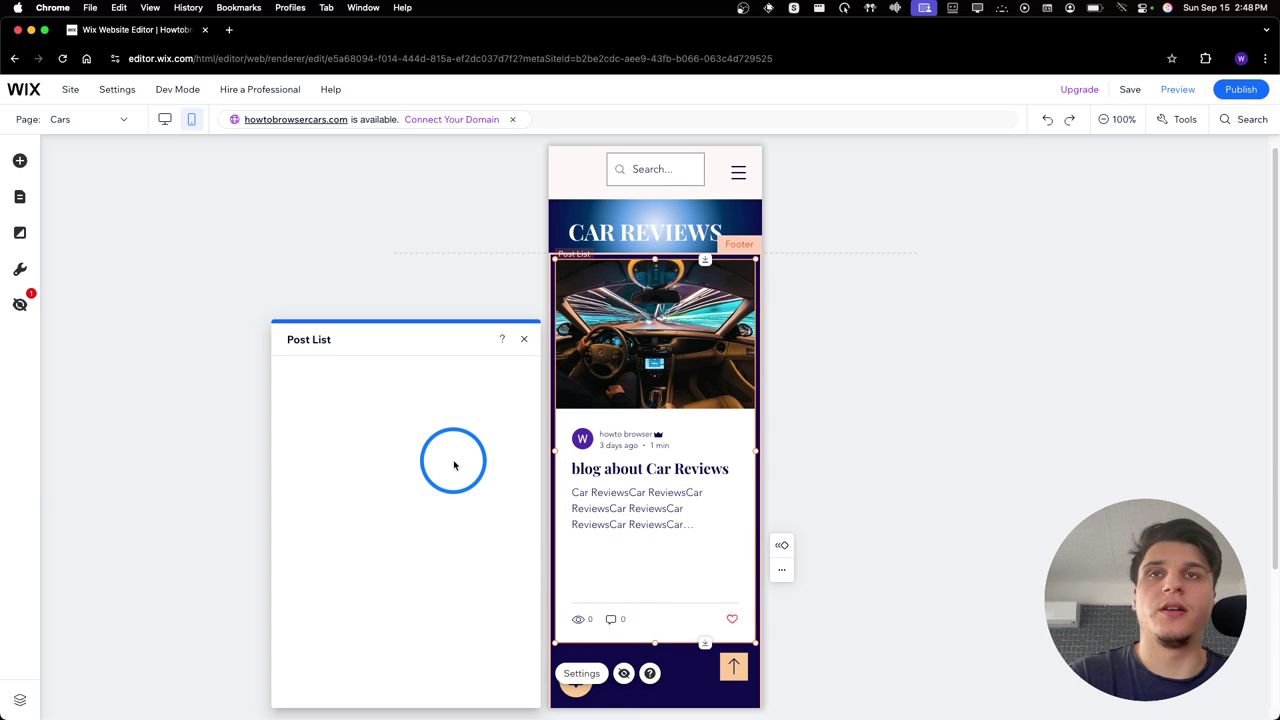
{"action": "left_click_drag", "start_coordinate": [466, 336], "coordinate": [429, 232]}
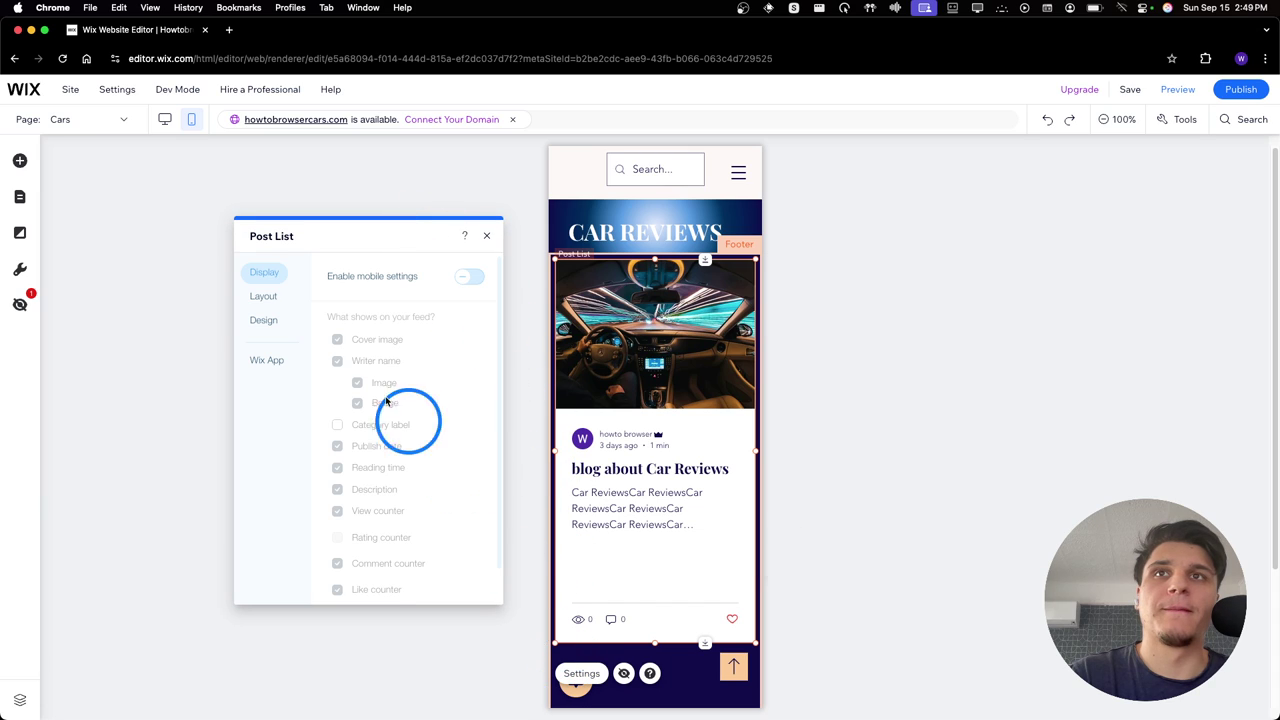
{"action": "left_click", "coordinate": [289, 300]}
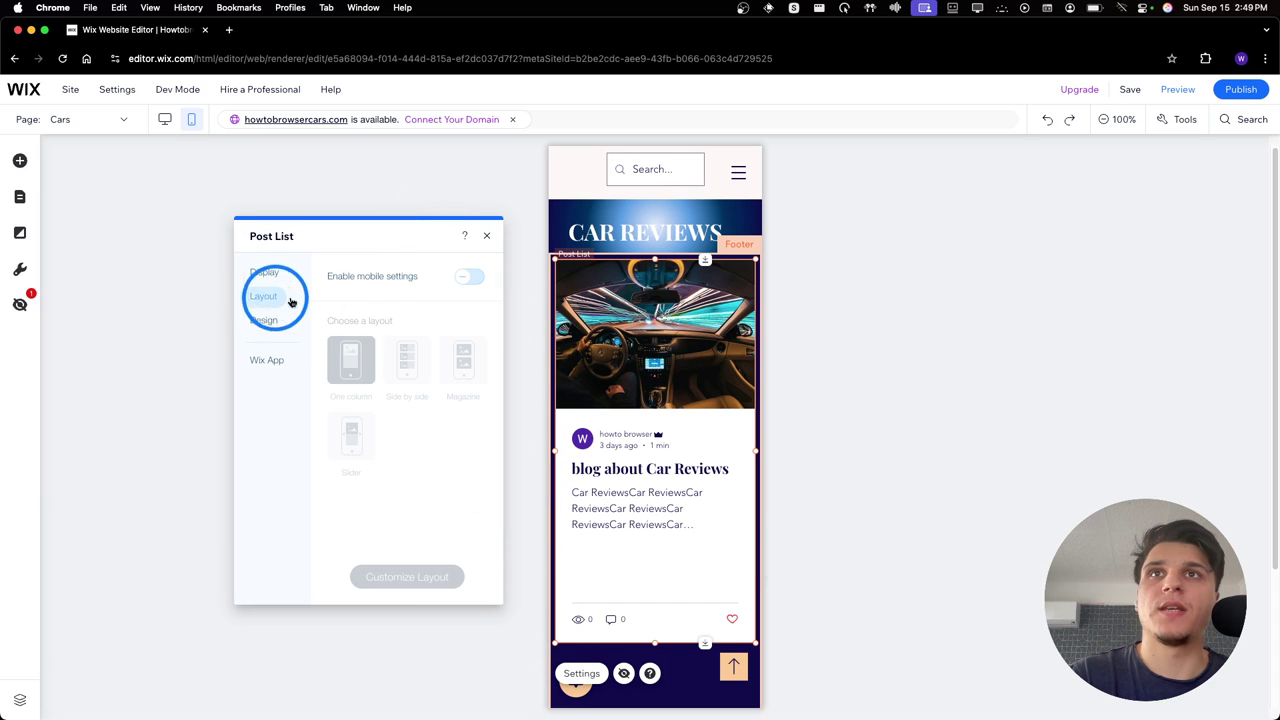
{"action": "left_click", "coordinate": [464, 276]}
Try the Side by side and Magazine layouts on the mobile Post List
{"action": "left_click", "coordinate": [418, 372]}
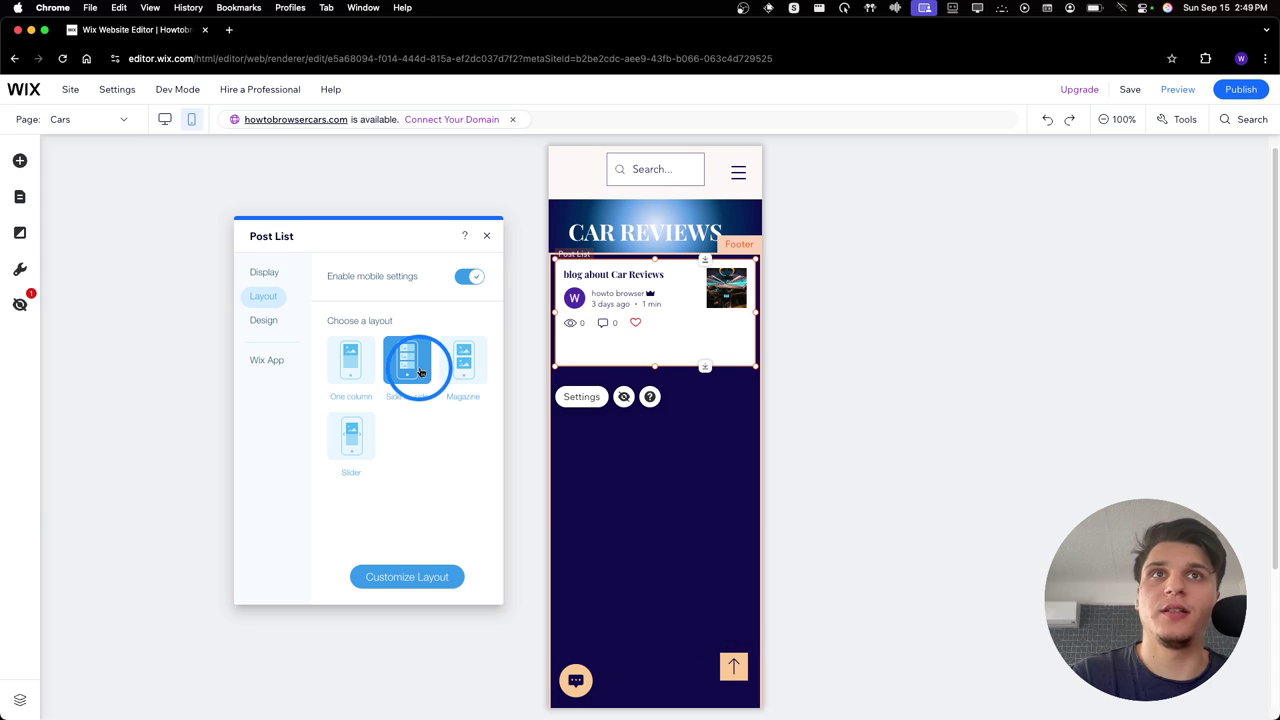
{"action": "left_click", "coordinate": [460, 358]}
{"action": "left_click", "coordinate": [415, 364]}
{"action": "left_click", "coordinate": [563, 348]}
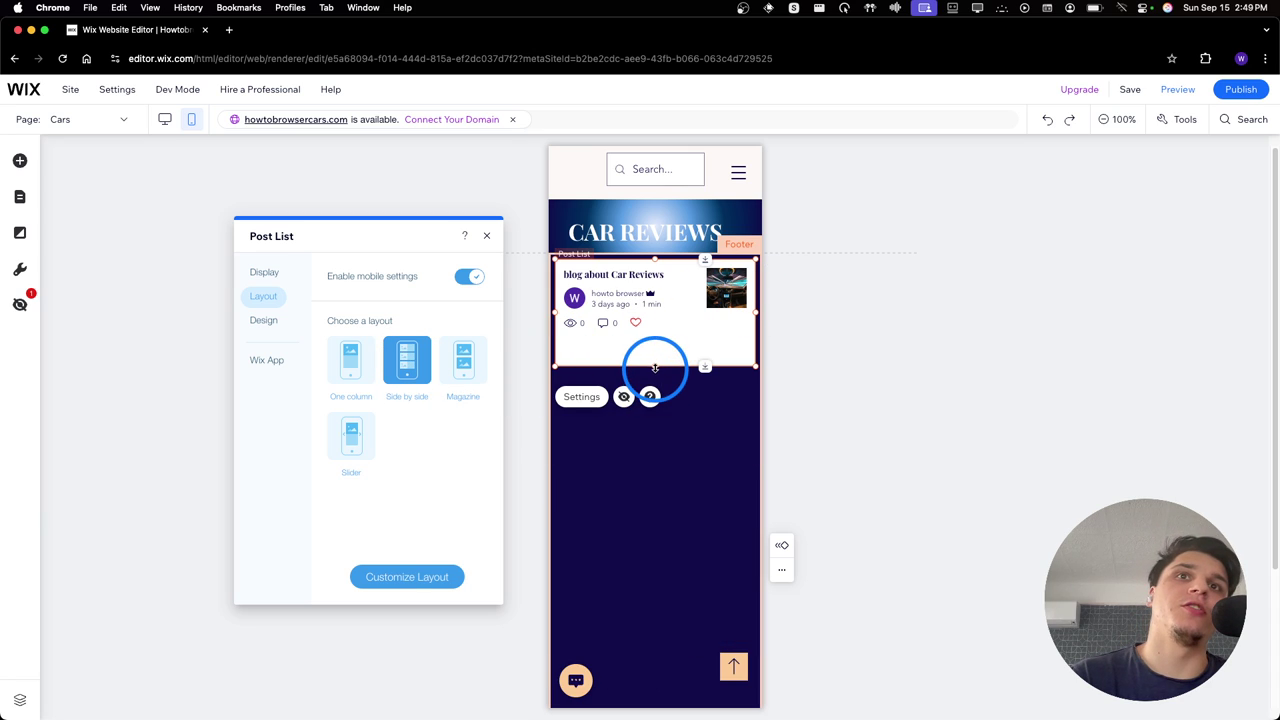
{"action": "mouse_move", "coordinate": [655, 368]}
{"action": "left_mouse_down"}
{"action": "mouse_move", "coordinate": [655, 338]}
{"action": "mouse_move", "coordinate": [654, 366]}
{"action": "left_mouse_up"}
{"action": "left_click", "coordinate": [581, 396]}
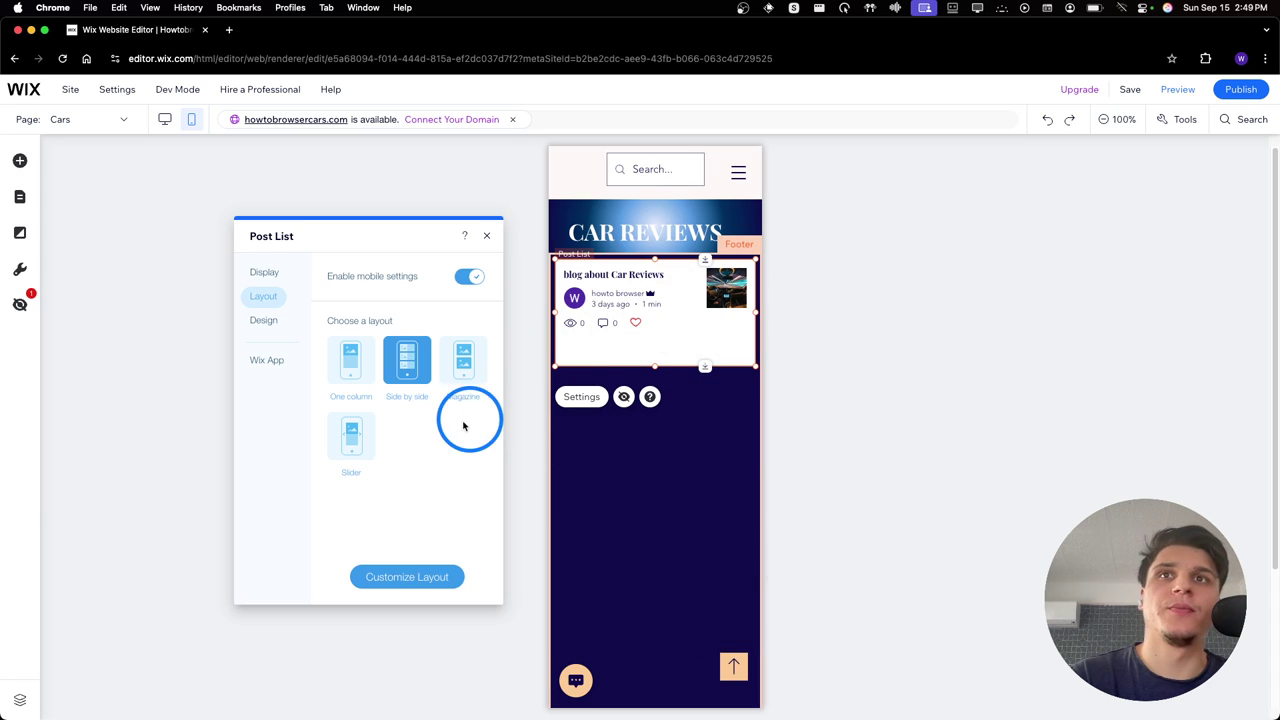
Compare the One column layout with Slider and set the mobile Post List to Slider
{"action": "left_click", "coordinate": [362, 434]}
{"action": "left_click", "coordinate": [343, 368]}
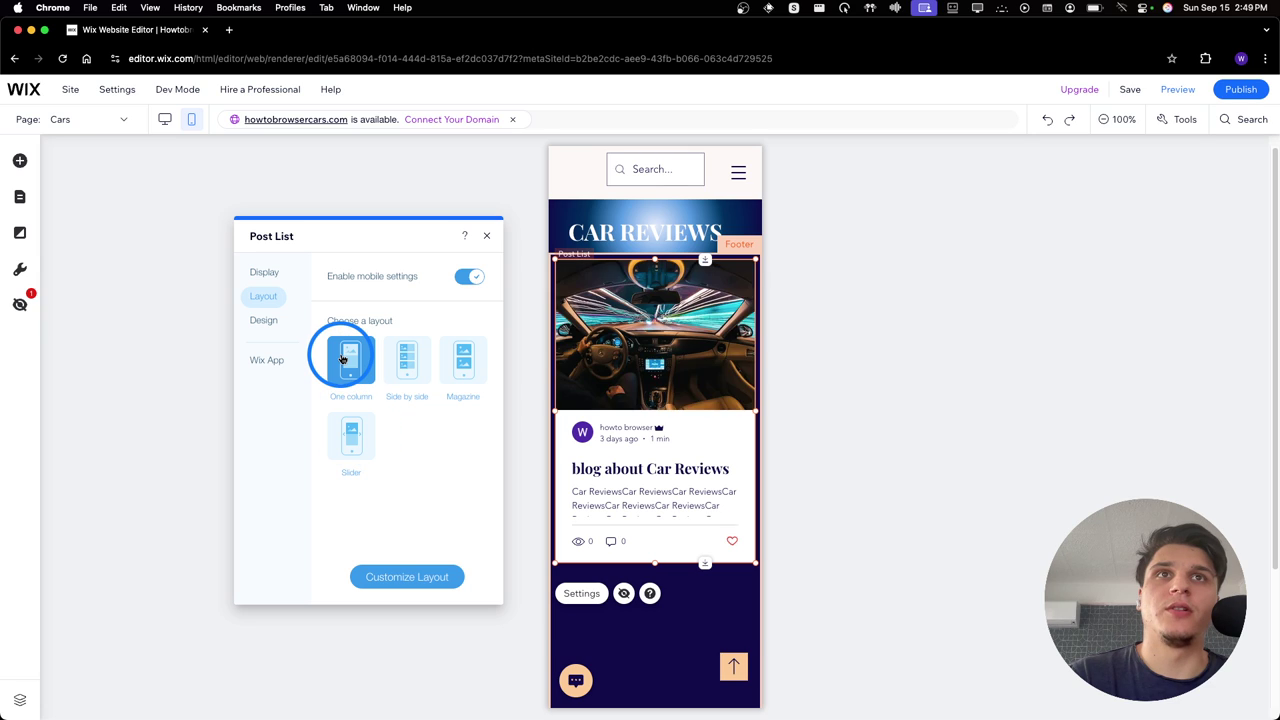
{"action": "left_click", "coordinate": [332, 446]}
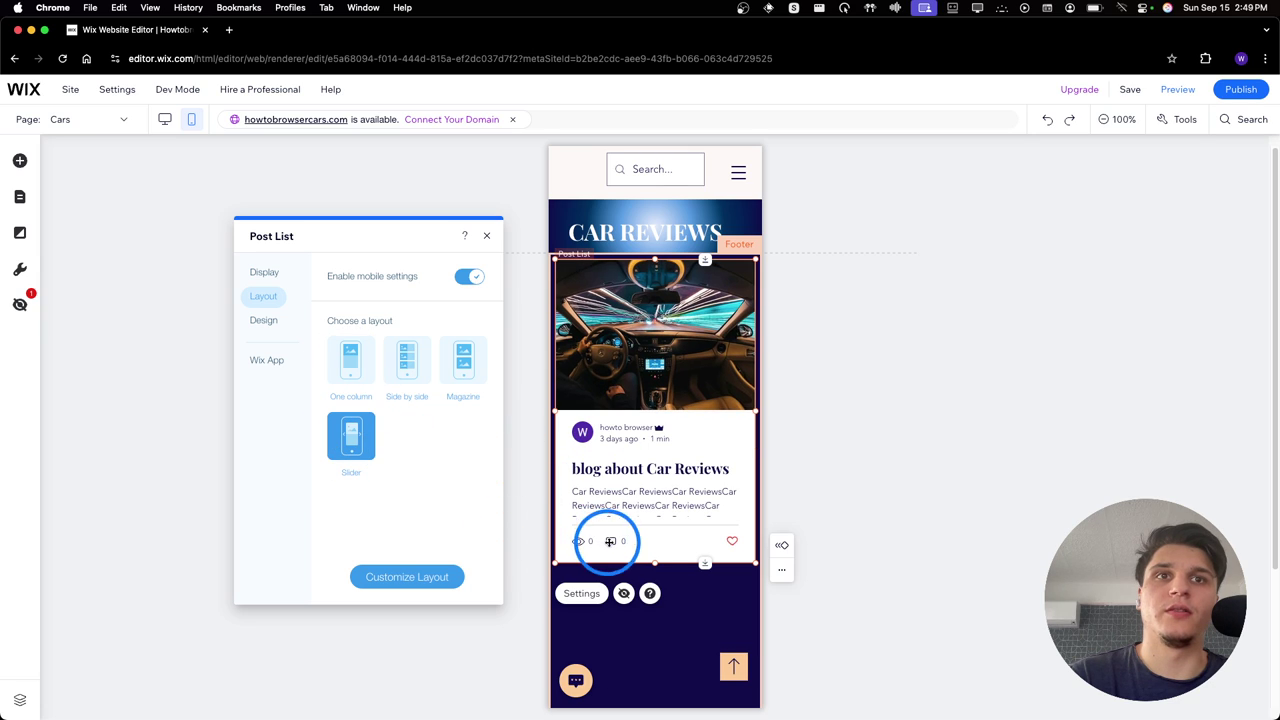
{"action": "left_click", "coordinate": [653, 563]}
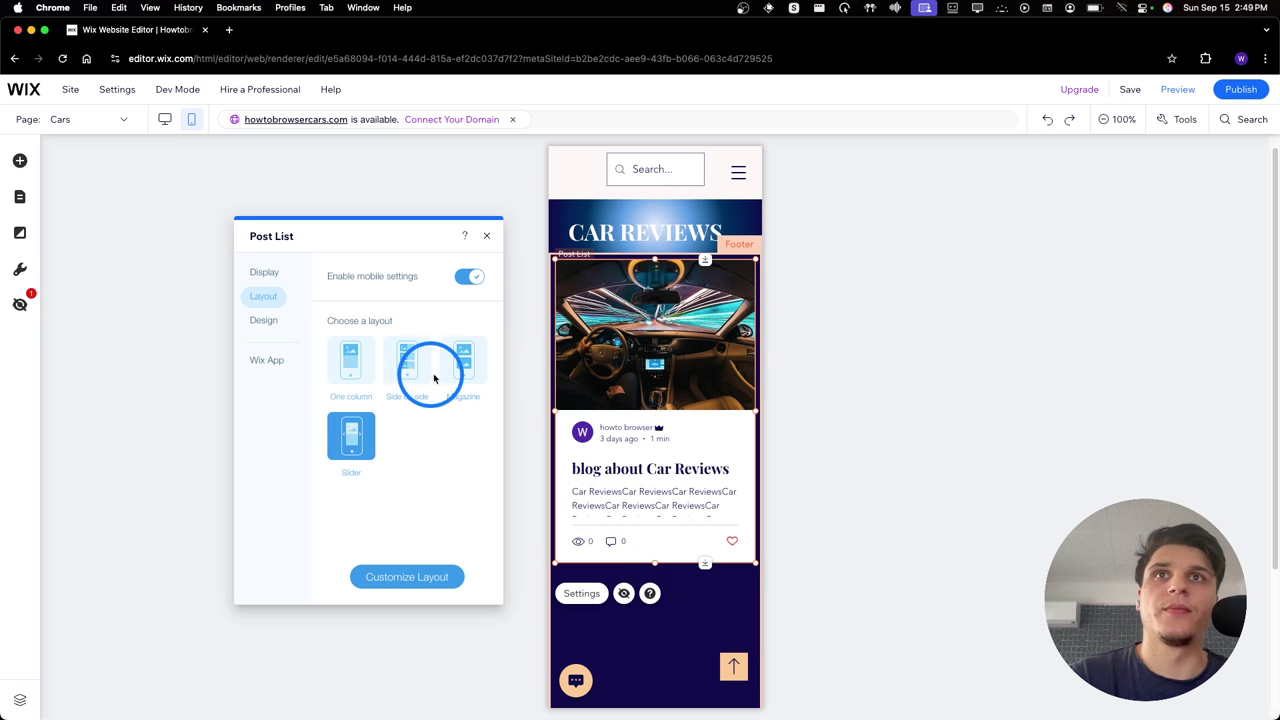
Customize the Slider layout with a 16:9 image ratio and margins of 0
{"action": "left_click", "coordinate": [404, 586]}
{"action": "left_click", "coordinate": [400, 374]}
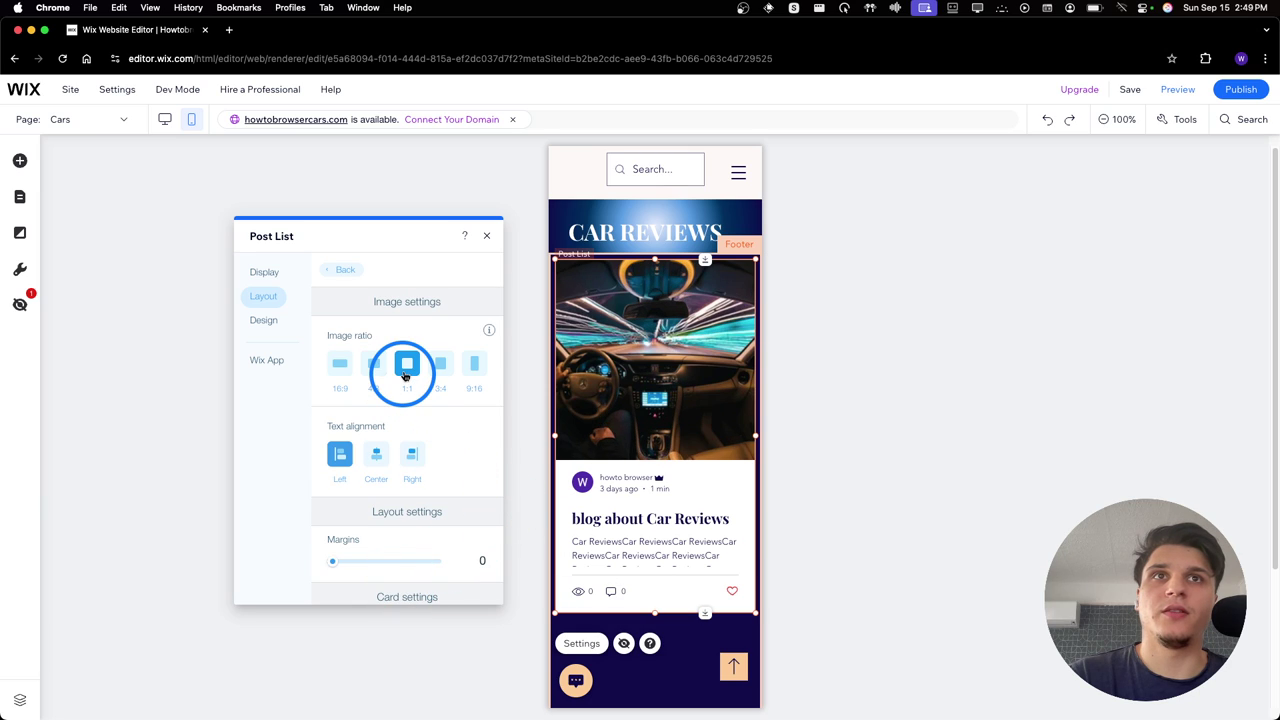
{"action": "left_click", "coordinate": [346, 366]}
{"action": "left_click", "coordinate": [432, 370]}
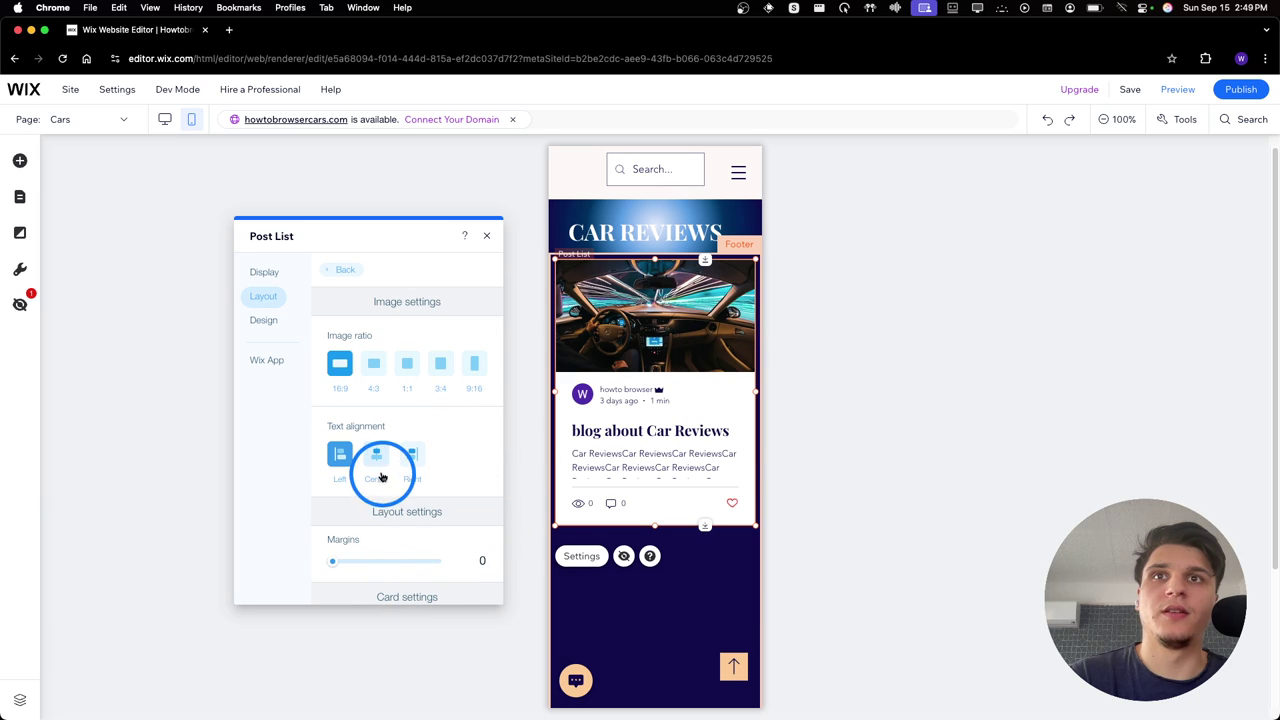
{"action": "mouse_move", "coordinate": [333, 561]}
{"action": "left_mouse_down"}
{"action": "mouse_move", "coordinate": [360, 563]}
{"action": "mouse_move", "coordinate": [320, 557]}
{"action": "left_mouse_up"}
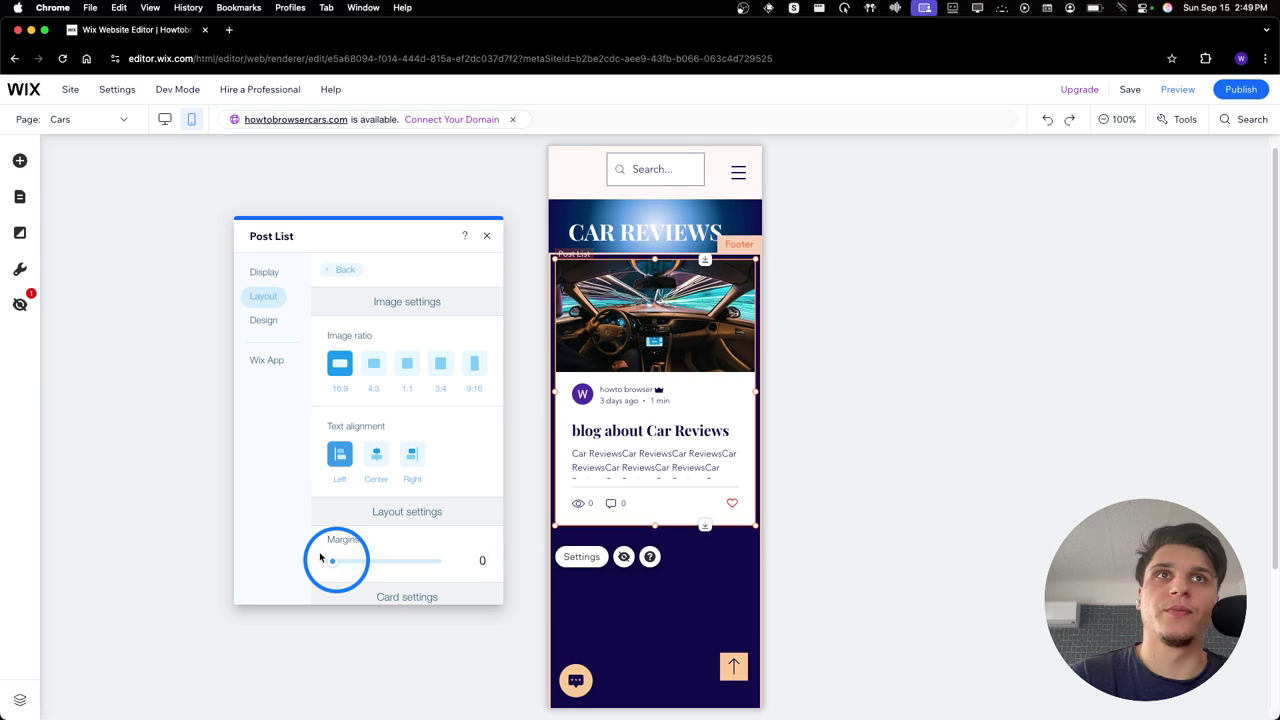
Compare the 4:3, 3:4 and 9:16 image ratios, settle on 16:9, and close the Post List settings
{"action": "left_click", "coordinate": [373, 363]}
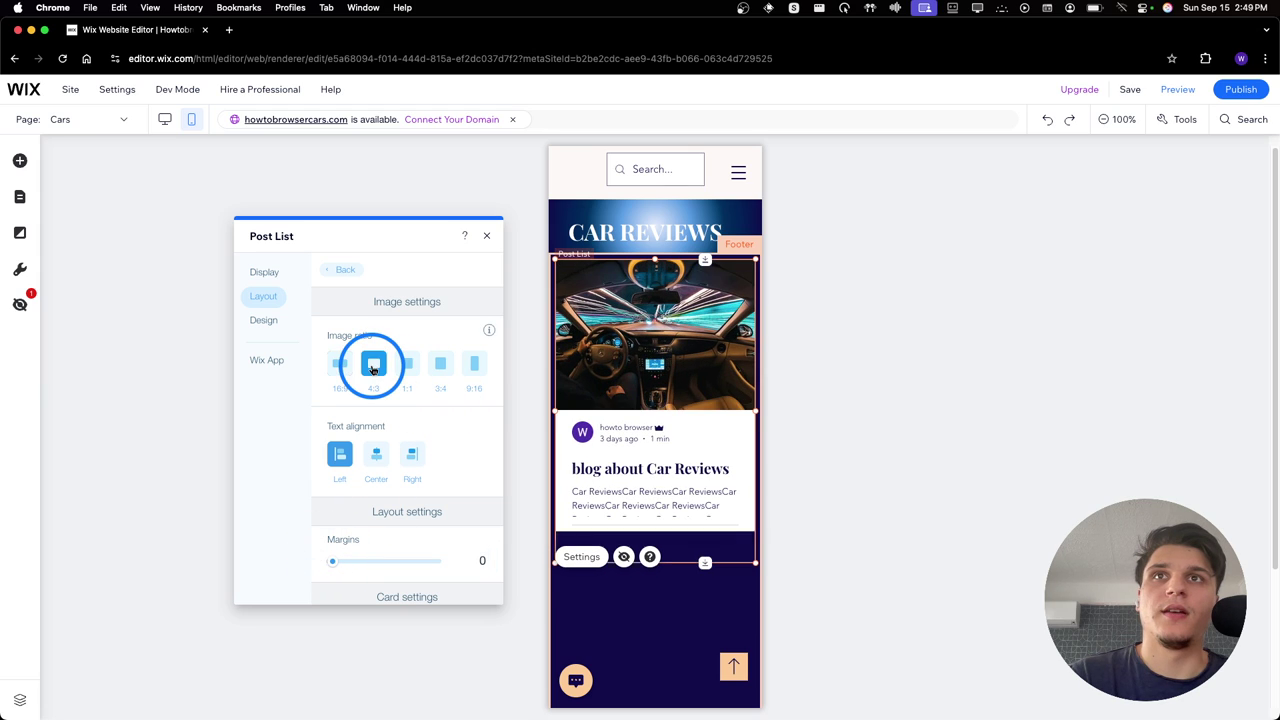
{"action": "left_click", "coordinate": [450, 363]}
{"action": "left_click", "coordinate": [466, 363]}
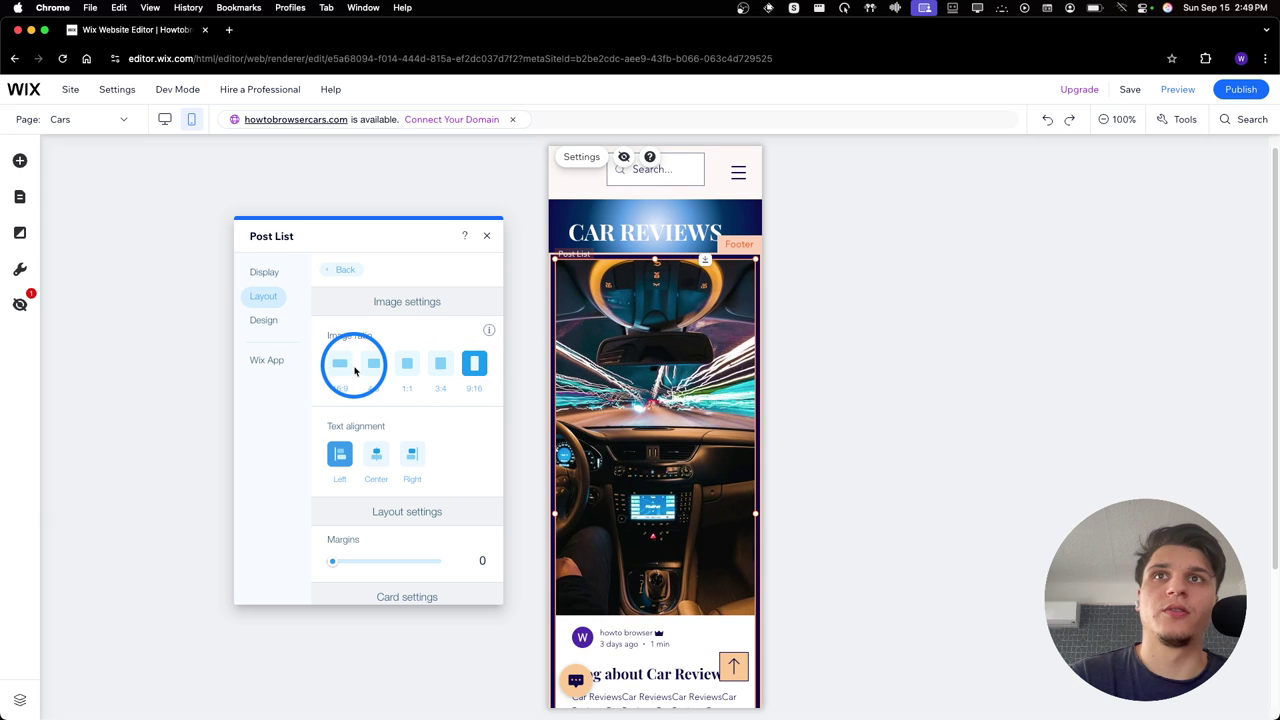
{"action": "left_click", "coordinate": [340, 363]}
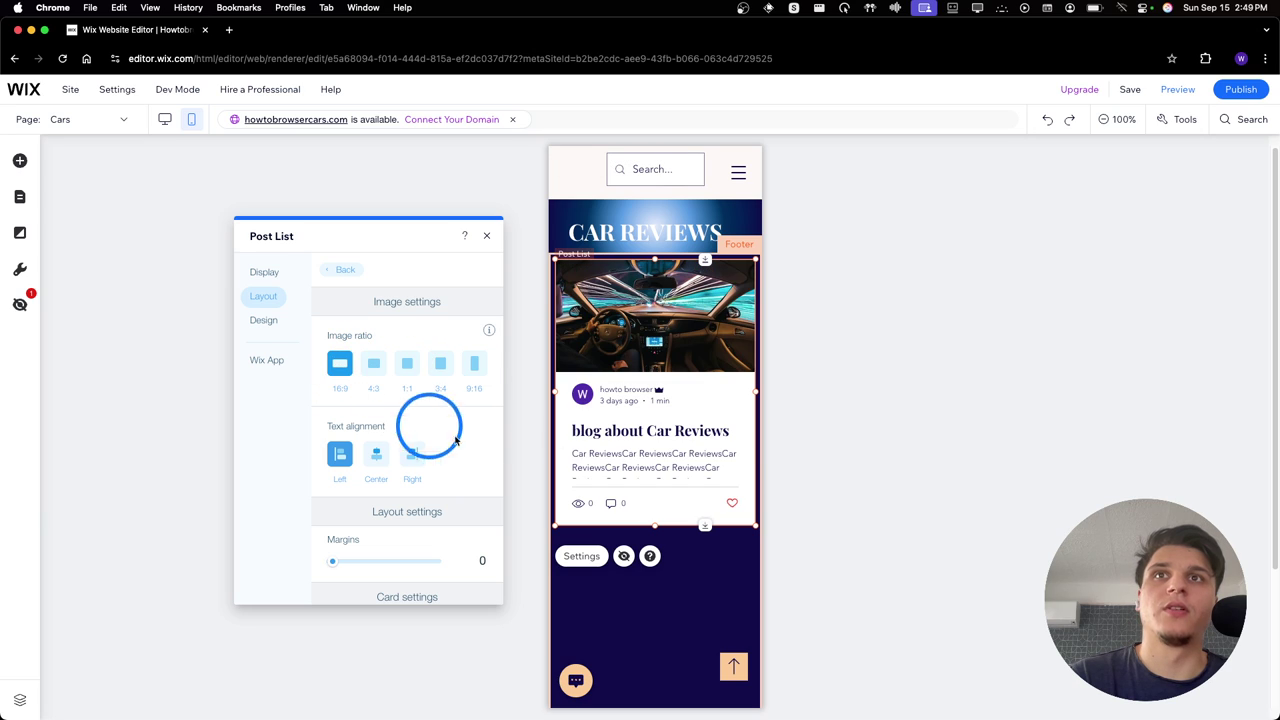
{"action": "left_click", "coordinate": [486, 239]}
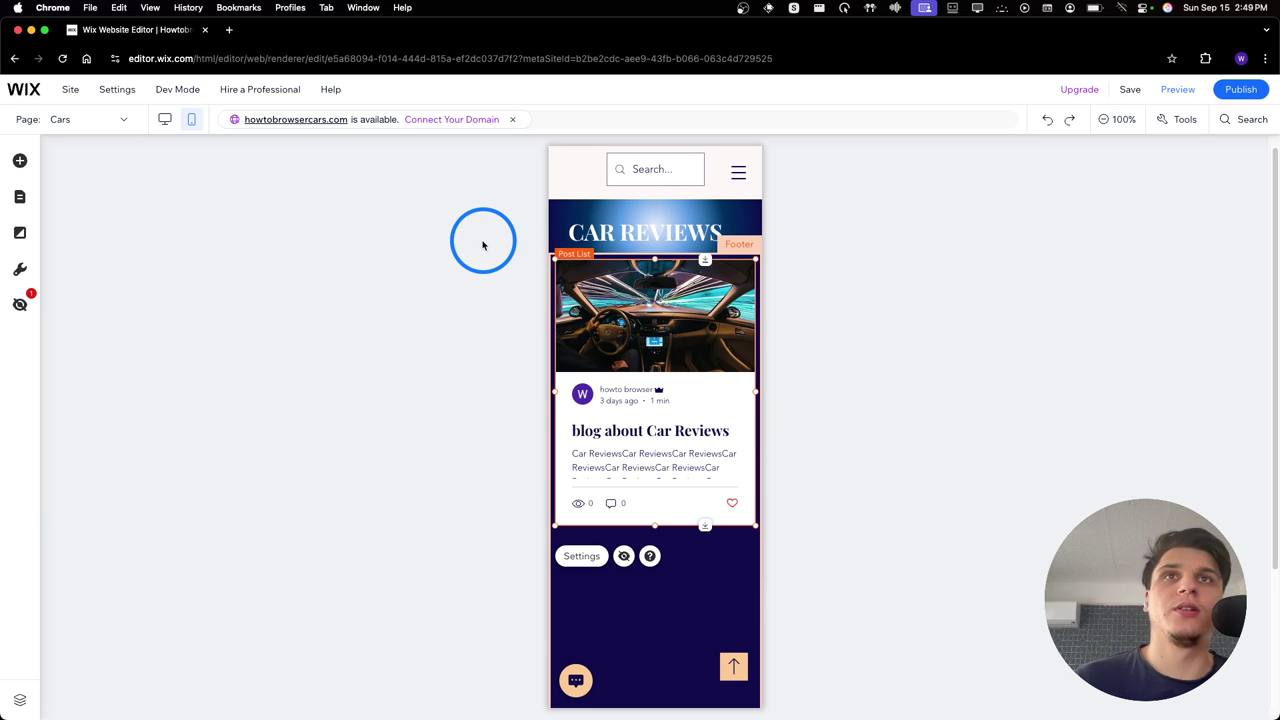